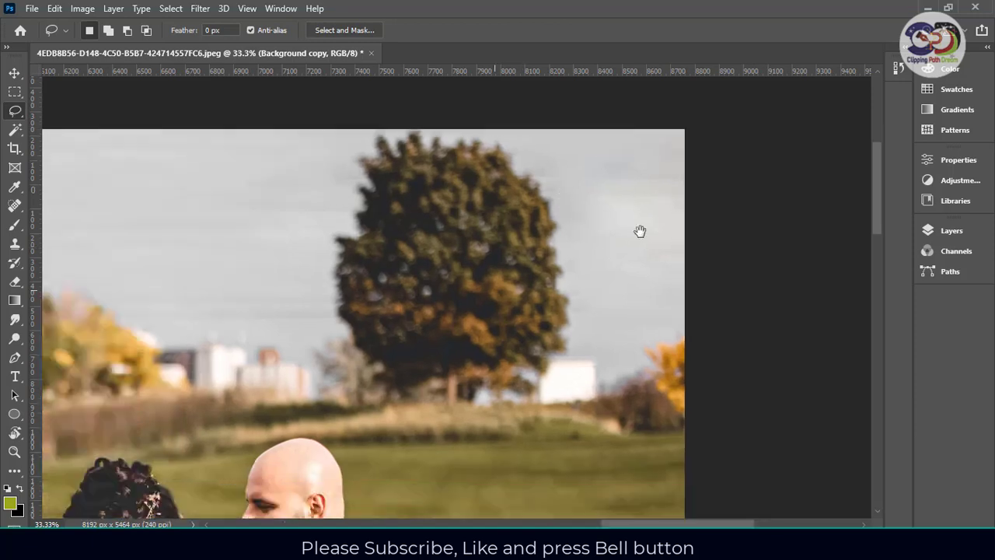
- Add a new empty layer above the Background copy layer
{"action": "left_click_drag", "start_coordinate": [301, 201], "coordinate": [544, 201]}
{"action": "key", "text": "ctrl+minus"}
{"action": "left_click_drag", "start_coordinate": [226, 186], "coordinate": [541, 124]}
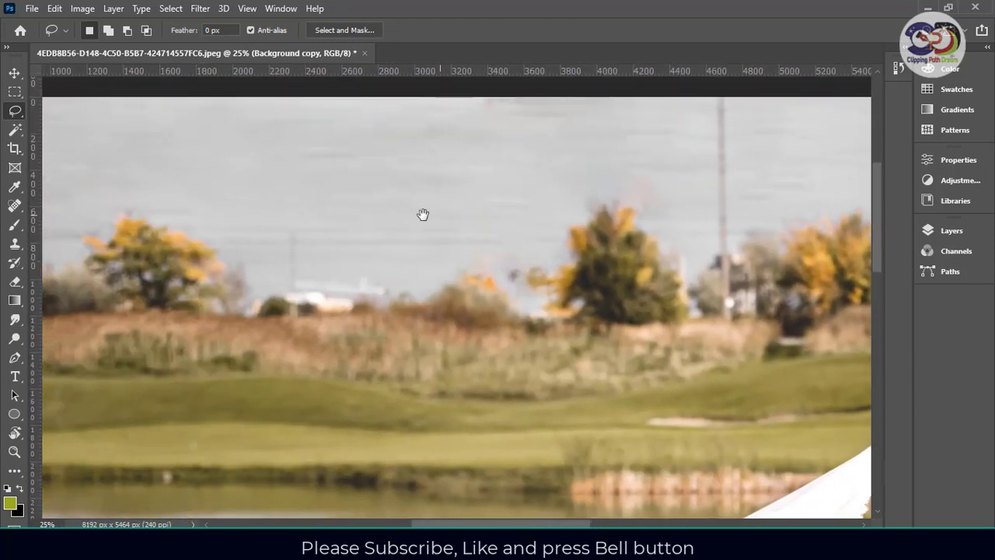
{"action": "left_click_drag", "start_coordinate": [140, 202], "coordinate": [285, 197]}
{"action": "left_click", "coordinate": [930, 236]}
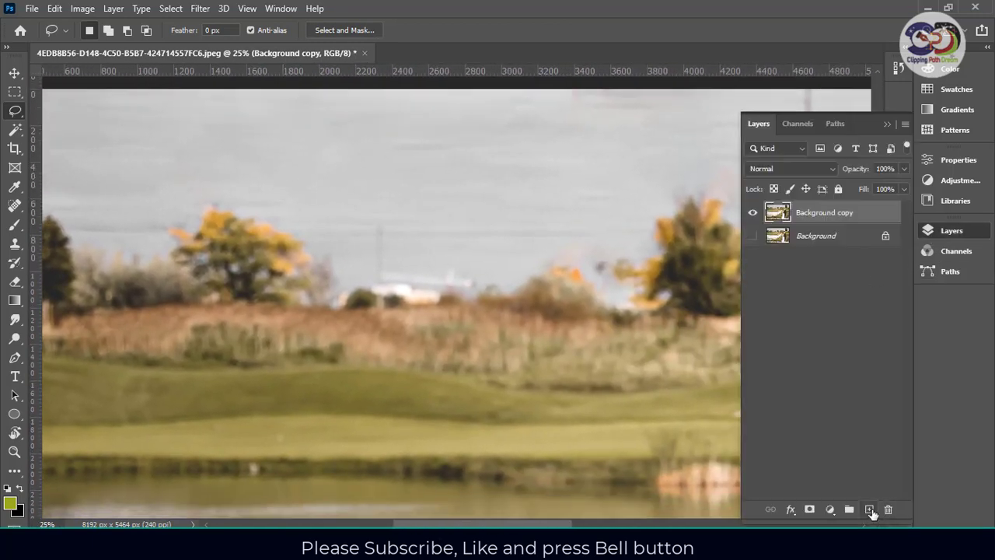
{"action": "left_click", "coordinate": [869, 510]}
- With the Spot Healing Brush, retouch the marks in the sky above the dark trees at the photo's left edge on the new layer
{"action": "left_click_drag", "start_coordinate": [393, 262], "coordinate": [556, 329]}
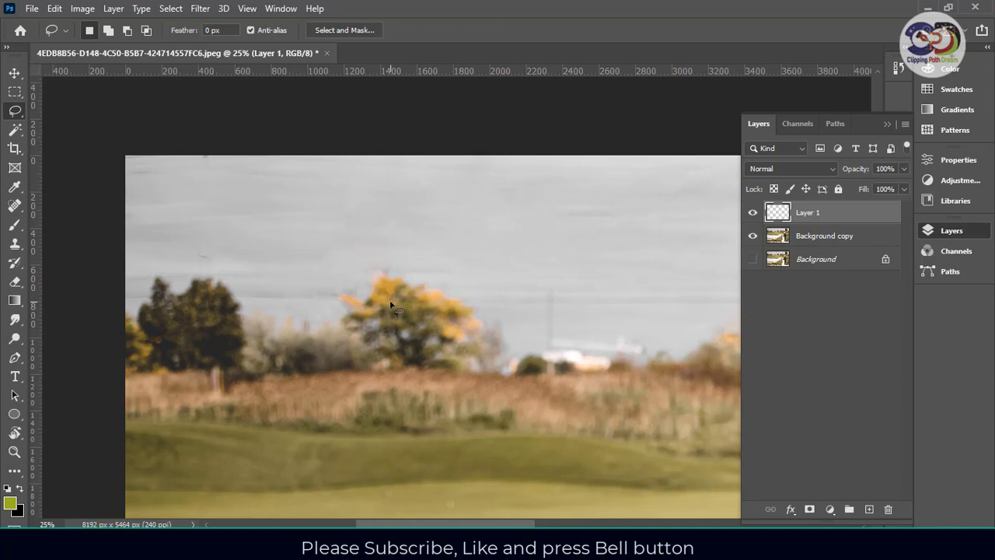
{"action": "left_click", "coordinate": [14, 205]}
{"action": "left_click", "coordinate": [78, 206]}
{"action": "mouse_move", "coordinate": [160, 219]}
{"action": "left_mouse_down"}
{"action": "mouse_move", "coordinate": [312, 207]}
{"action": "mouse_move", "coordinate": [135, 201]}
{"action": "mouse_move", "coordinate": [237, 180]}
{"action": "left_mouse_up"}
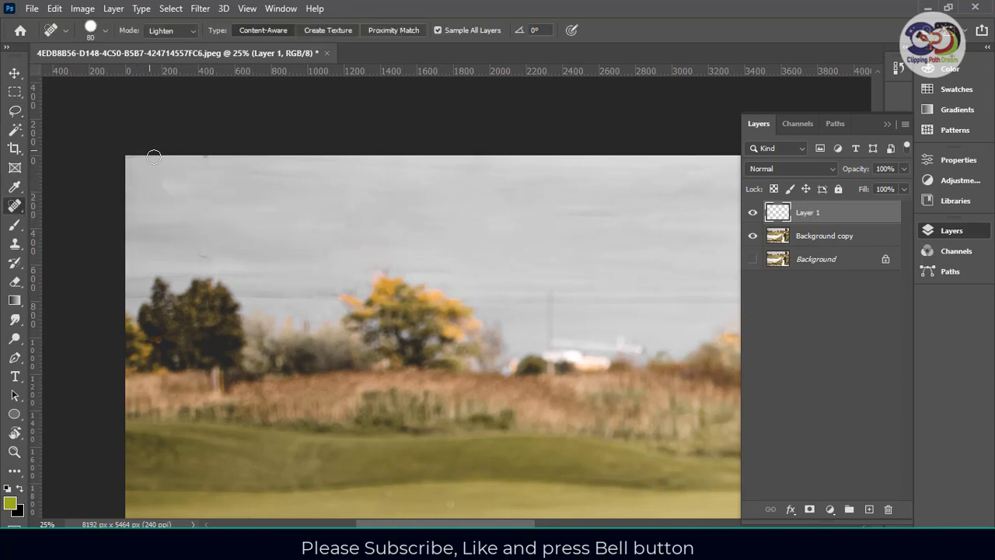
{"action": "left_click_drag", "start_coordinate": [160, 184], "coordinate": [178, 191]}
{"action": "left_click_drag", "start_coordinate": [182, 239], "coordinate": [237, 257]}
{"action": "mouse_move", "coordinate": [312, 300]}
{"action": "left_mouse_down"}
{"action": "mouse_move", "coordinate": [258, 294]}
{"action": "mouse_move", "coordinate": [271, 276]}
{"action": "left_mouse_up"}
{"action": "left_click_drag", "start_coordinate": [163, 188], "coordinate": [176, 191]}
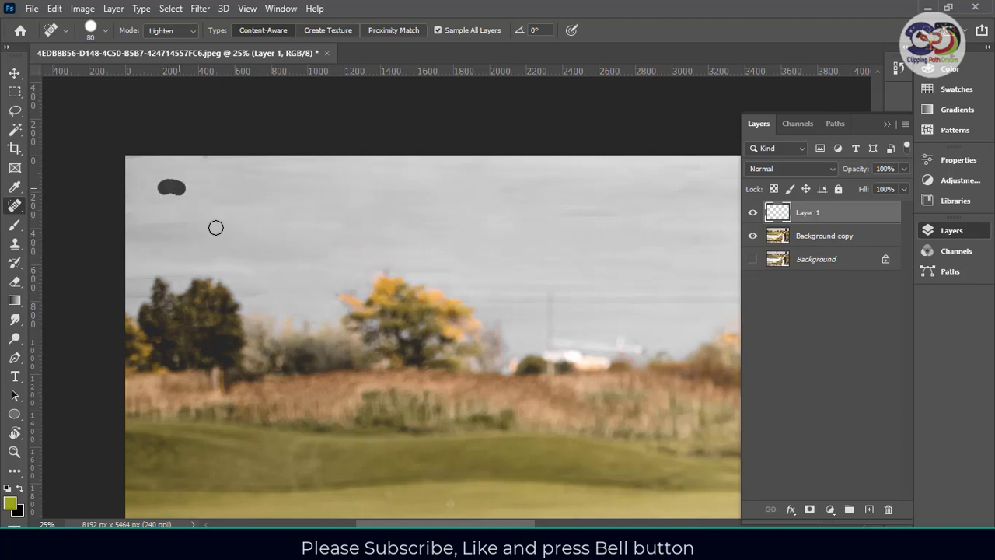
{"action": "mouse_move", "coordinate": [147, 274]}
{"action": "left_mouse_down"}
{"action": "mouse_move", "coordinate": [132, 277]}
{"action": "mouse_move", "coordinate": [125, 295]}
{"action": "mouse_move", "coordinate": [182, 280]}
{"action": "left_mouse_up"}
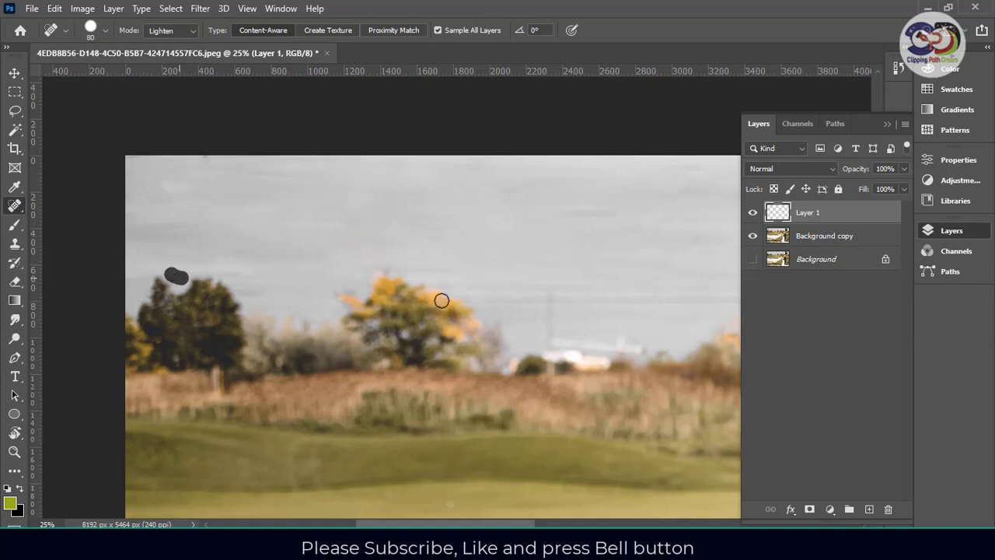
- Spot-heal the horizontal wire traces beside the orange tree and the faint vertical pole above the white building
{"action": "left_click_drag", "start_coordinate": [474, 301], "coordinate": [701, 301]}
{"action": "left_click_drag", "start_coordinate": [432, 271], "coordinate": [479, 269]}
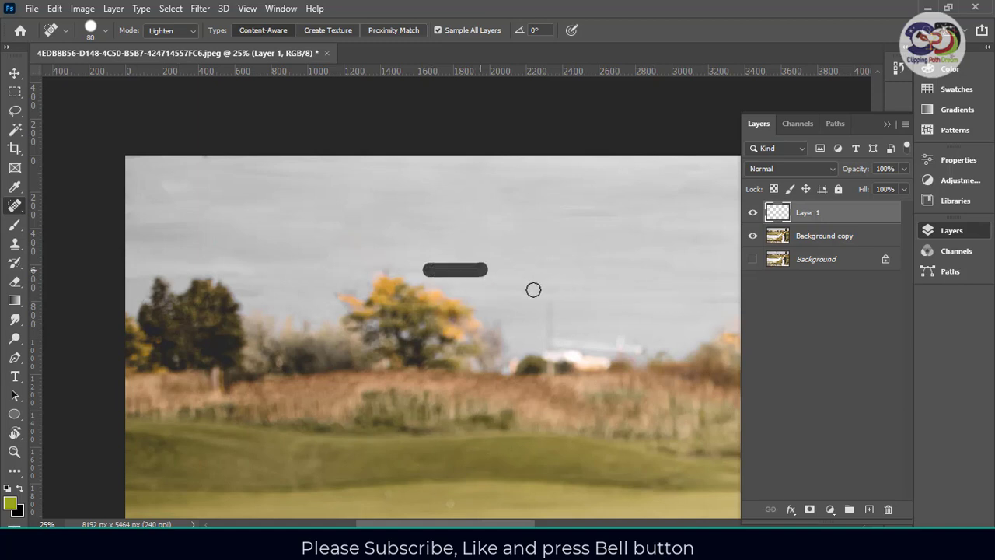
{"action": "left_click_drag", "start_coordinate": [547, 283], "coordinate": [551, 332]}
- Spot-heal the streaks in the sky between the white building and the central tree
{"action": "mouse_move", "coordinate": [720, 306]}
{"action": "left_mouse_down"}
{"action": "mouse_move", "coordinate": [540, 216]}
{"action": "mouse_move", "coordinate": [458, 205]}
{"action": "mouse_move", "coordinate": [497, 199]}
{"action": "left_mouse_up"}
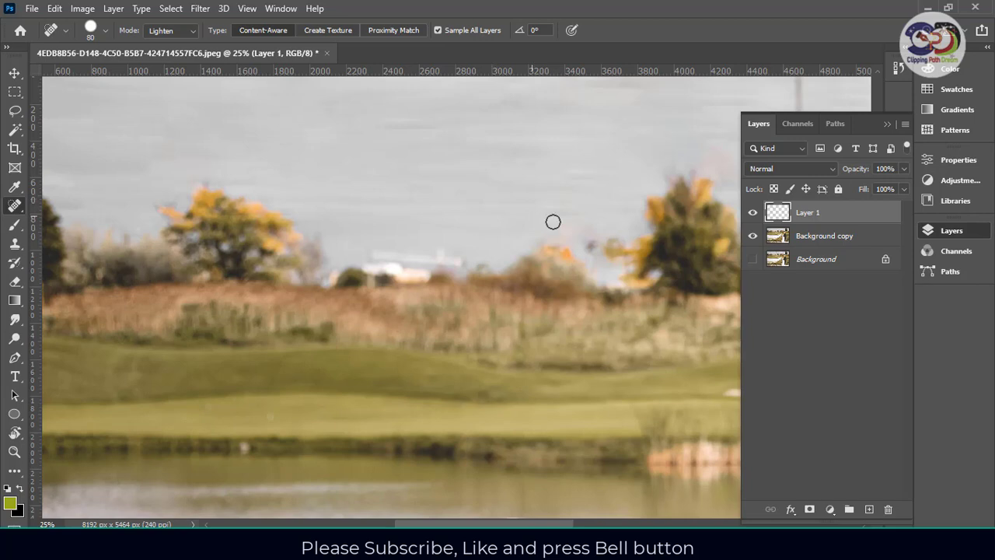
{"action": "left_click_drag", "start_coordinate": [567, 205], "coordinate": [404, 298]}
{"action": "left_click_drag", "start_coordinate": [573, 258], "coordinate": [509, 258]}
{"action": "left_click_drag", "start_coordinate": [439, 295], "coordinate": [401, 294]}
{"action": "left_click_drag", "start_coordinate": [410, 329], "coordinate": [344, 319]}
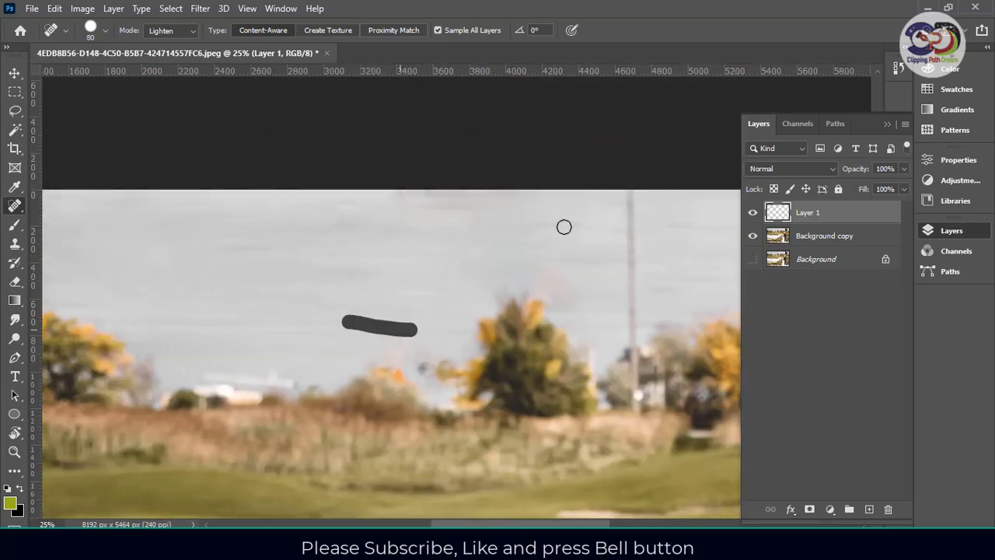
- Spot-heal the wire remnants in the sky around the tall pole and above the yellow trees beside it
{"action": "left_click_drag", "start_coordinate": [537, 227], "coordinate": [586, 227]}
{"action": "left_click_drag", "start_coordinate": [602, 260], "coordinate": [552, 261]}
{"action": "left_click_drag", "start_coordinate": [630, 303], "coordinate": [495, 289]}
{"action": "mouse_move", "coordinate": [558, 258]}
{"action": "left_mouse_down"}
{"action": "mouse_move", "coordinate": [515, 258]}
{"action": "mouse_move", "coordinate": [507, 273]}
{"action": "left_mouse_up"}
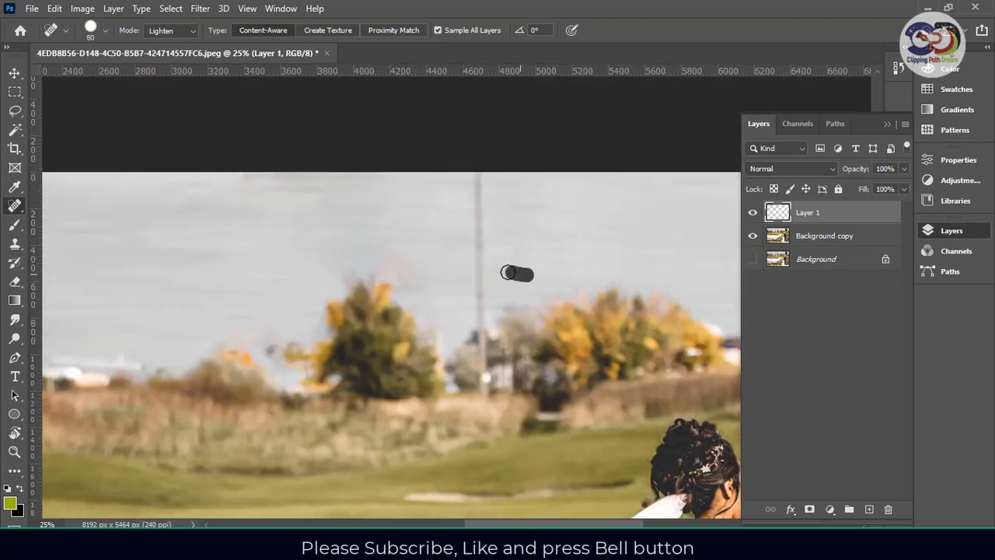
{"action": "mouse_move", "coordinate": [560, 209]}
{"action": "left_mouse_down"}
{"action": "mouse_move", "coordinate": [516, 209]}
{"action": "mouse_move", "coordinate": [524, 198]}
{"action": "left_mouse_up"}
{"action": "left_click_drag", "start_coordinate": [662, 244], "coordinate": [549, 244]}
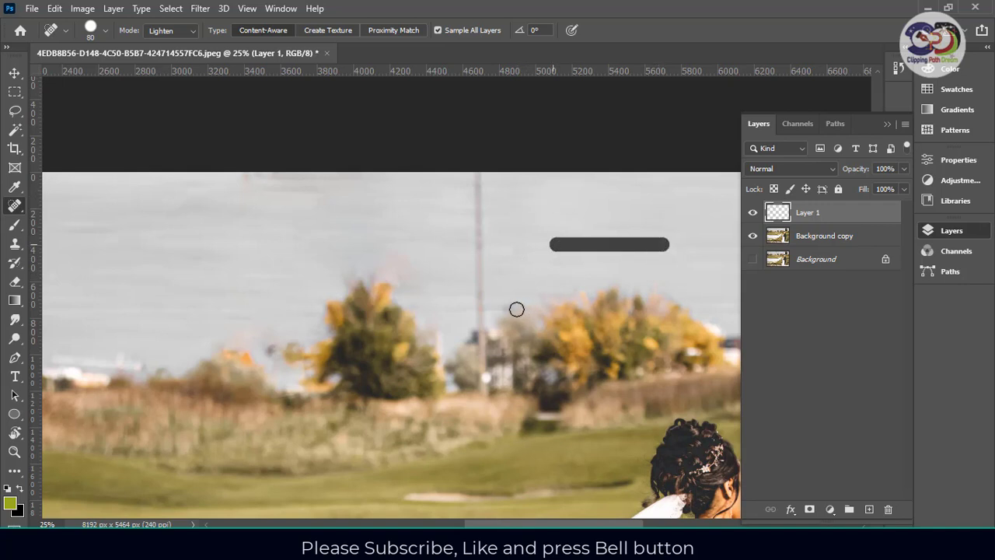
{"action": "mouse_move", "coordinate": [532, 293]}
{"action": "left_mouse_down"}
{"action": "mouse_move", "coordinate": [445, 291]}
{"action": "mouse_move", "coordinate": [494, 312]}
{"action": "left_mouse_up"}
{"action": "left_click_drag", "start_coordinate": [524, 228], "coordinate": [564, 255]}
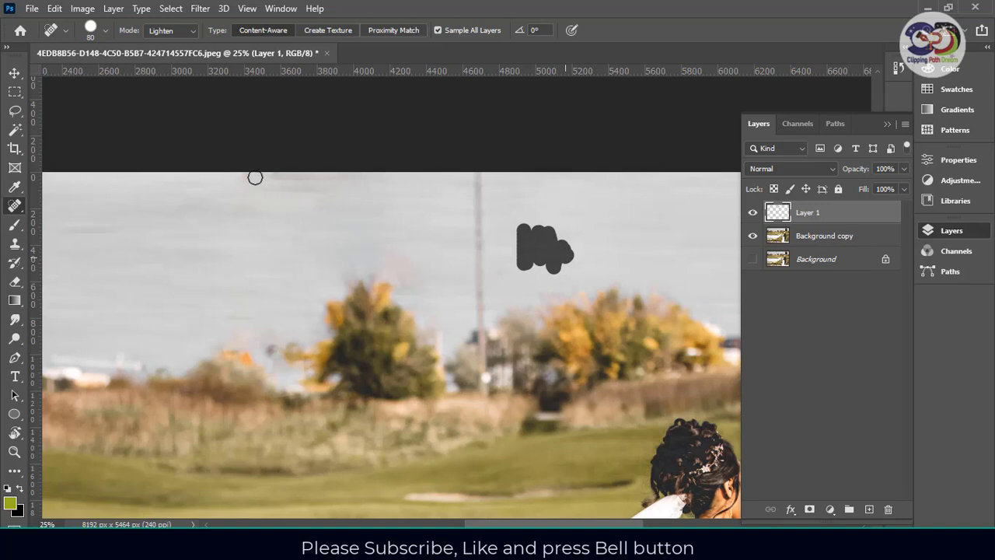
- Spot-heal the discoloured streak along the sky's upper edge and the uneven sky above the white building
{"action": "left_click_drag", "start_coordinate": [256, 180], "coordinate": [328, 189]}
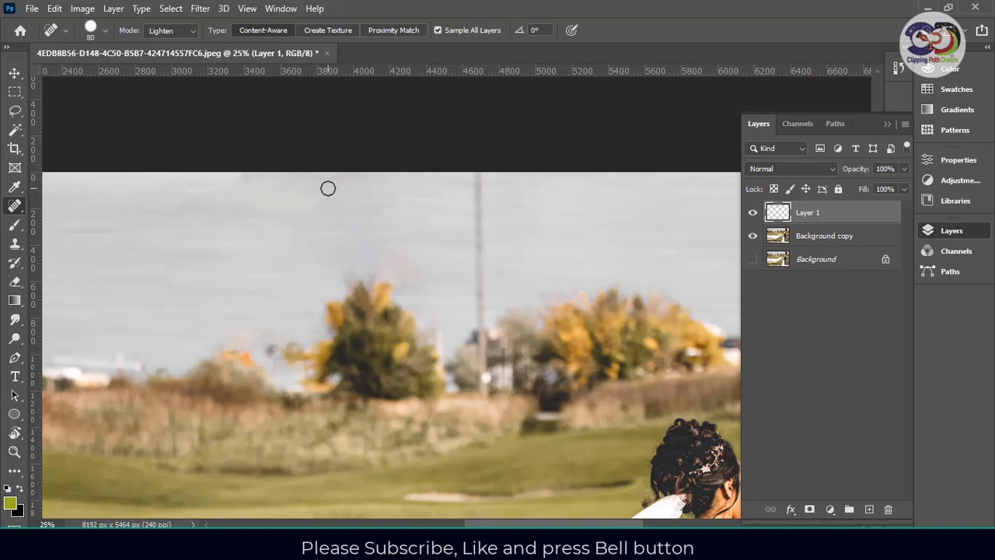
{"action": "left_click_drag", "start_coordinate": [302, 284], "coordinate": [542, 214]}
{"action": "left_click_drag", "start_coordinate": [340, 242], "coordinate": [457, 242]}
{"action": "left_click_drag", "start_coordinate": [286, 169], "coordinate": [456, 162]}
{"action": "mouse_move", "coordinate": [471, 243]}
{"action": "left_mouse_down"}
{"action": "mouse_move", "coordinate": [356, 246]}
{"action": "mouse_move", "coordinate": [256, 224]}
{"action": "mouse_move", "coordinate": [238, 191]}
{"action": "left_mouse_up"}
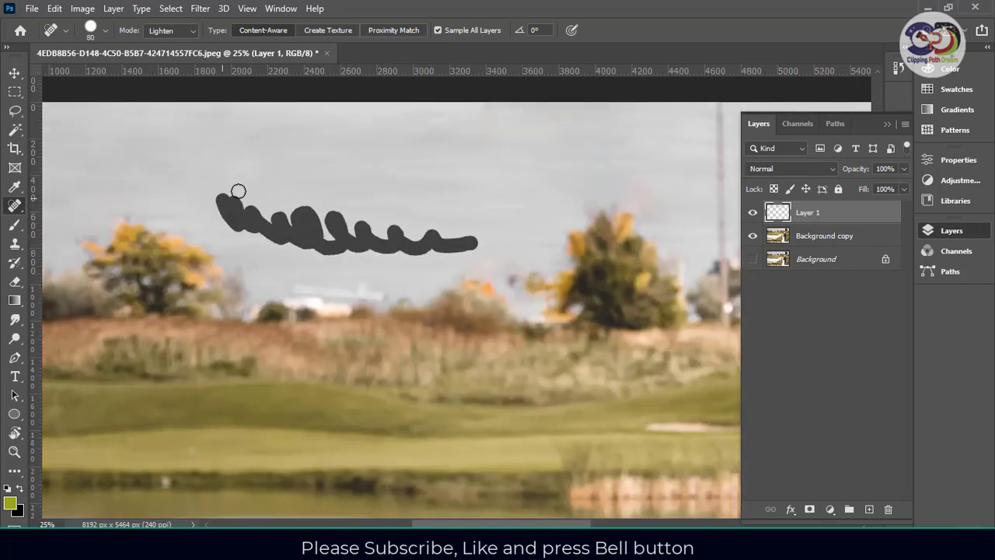
- Spot-heal the streaks in the sky above the distant buildings and the yellow trees behind the couple
{"action": "key", "text": "ctrl+minus"}
{"action": "key", "text": "ctrl+minus"}
{"action": "left_click_drag", "start_coordinate": [538, 259], "coordinate": [338, 200]}
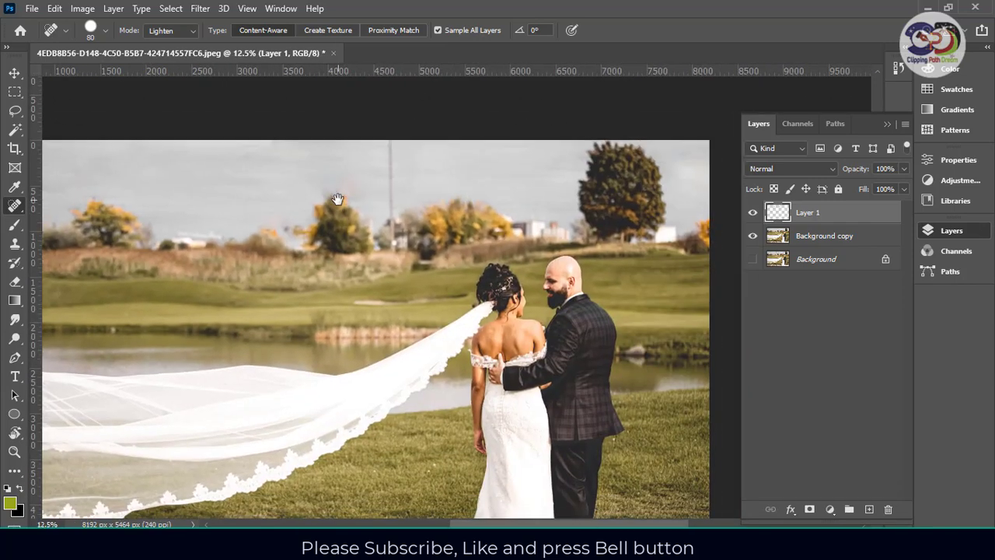
{"action": "key", "text": "ctrl+plus"}
{"action": "key", "text": "ctrl+plus"}
{"action": "left_click_drag", "start_coordinate": [439, 142], "coordinate": [472, 262]}
{"action": "mouse_move", "coordinate": [704, 232]}
{"action": "left_mouse_down"}
{"action": "mouse_move", "coordinate": [593, 231]}
{"action": "mouse_move", "coordinate": [699, 241]}
{"action": "left_mouse_up"}
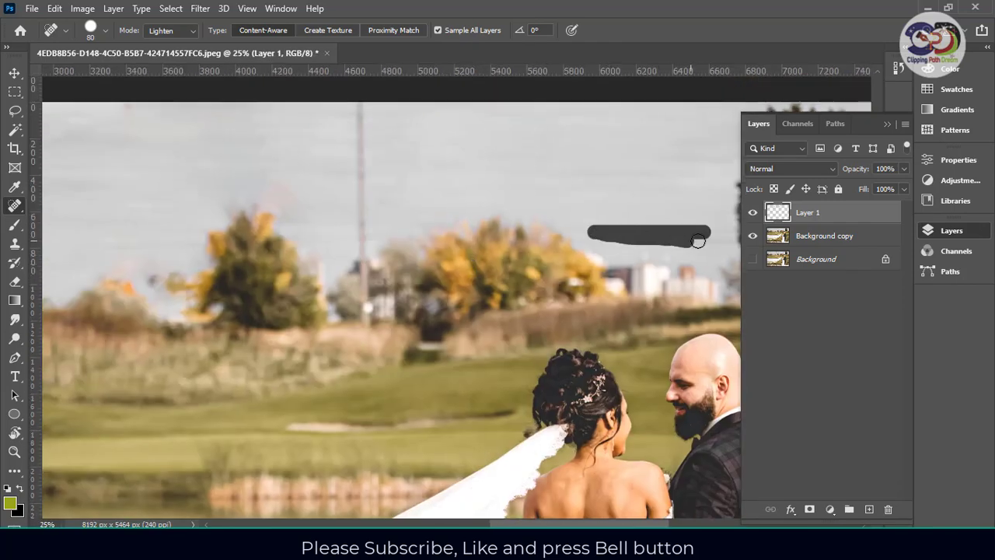
{"action": "left_click_drag", "start_coordinate": [690, 190], "coordinate": [477, 171]}
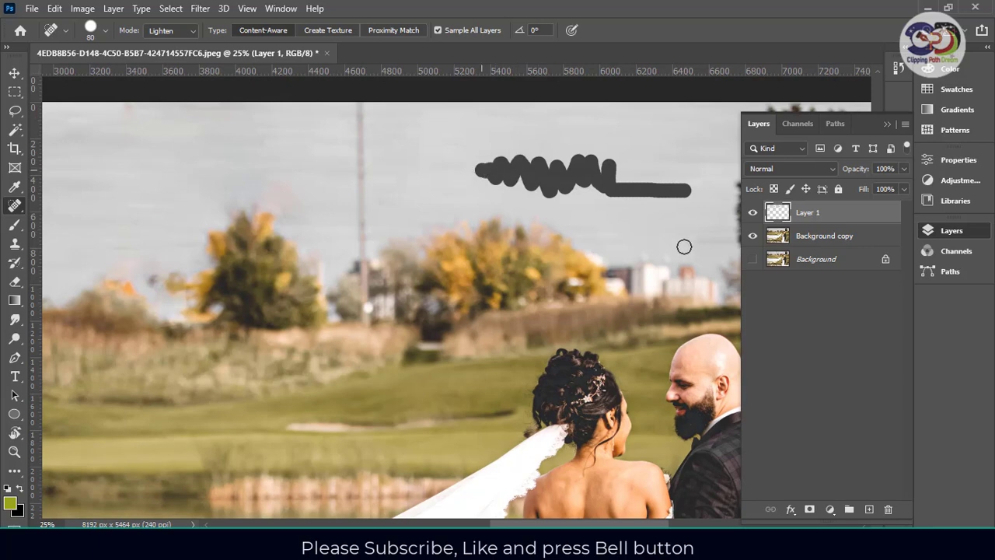
- Spot-heal the remaining sky marks just above the distant buildings and around the large dark tree
{"action": "left_click_drag", "start_coordinate": [722, 242], "coordinate": [691, 231]}
{"action": "left_click_drag", "start_coordinate": [619, 238], "coordinate": [583, 232]}
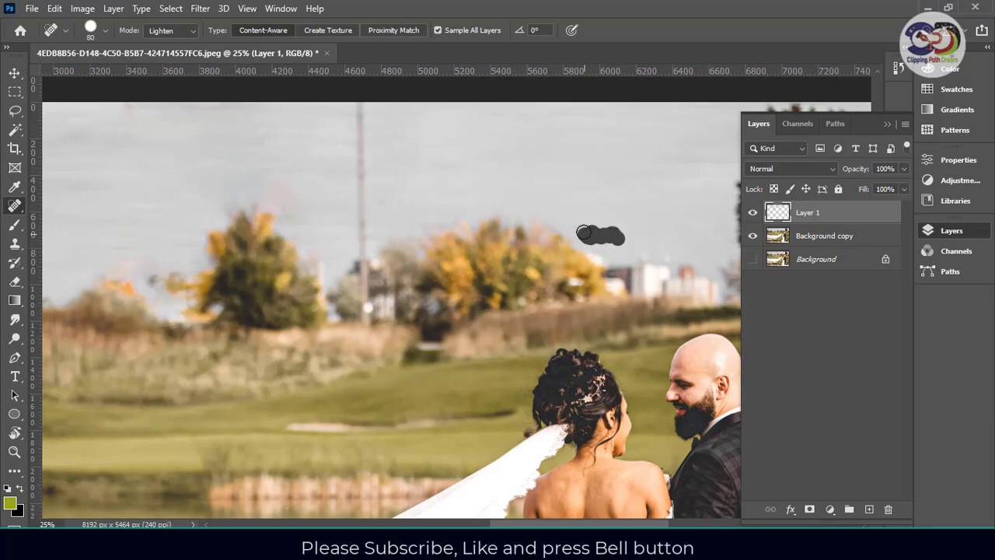
{"action": "scroll", "coordinate": [648, 207], "scroll_direction": "up", "scroll_amount": 1}
{"action": "left_click_drag", "start_coordinate": [612, 185], "coordinate": [359, 231]}
{"action": "left_click_drag", "start_coordinate": [472, 239], "coordinate": [451, 226]}
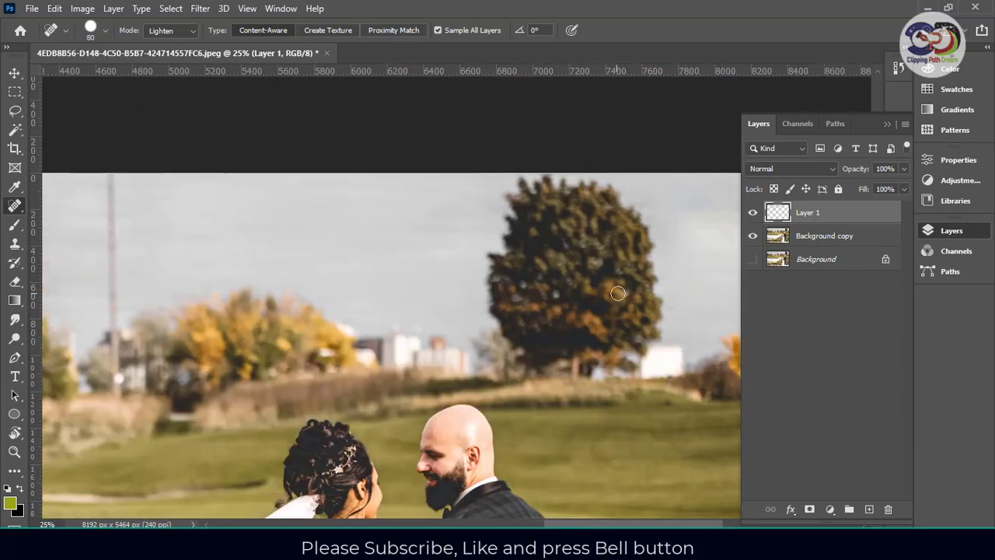
{"action": "mouse_move", "coordinate": [713, 230]}
{"action": "left_mouse_down"}
{"action": "mouse_move", "coordinate": [561, 220]}
{"action": "mouse_move", "coordinate": [548, 208]}
{"action": "mouse_move", "coordinate": [579, 211]}
{"action": "left_mouse_up"}
- Touch up the remaining uneven patches in the left part of the sky, around the orange tree, with the Spot Healing Brush
{"action": "mouse_move", "coordinate": [303, 220]}
{"action": "left_mouse_down"}
{"action": "mouse_move", "coordinate": [291, 233]}
{"action": "mouse_move", "coordinate": [283, 217]}
{"action": "mouse_move", "coordinate": [482, 248]}
{"action": "mouse_move", "coordinate": [657, 253]}
{"action": "left_mouse_up"}
{"action": "left_click_drag", "start_coordinate": [522, 187], "coordinate": [529, 222]}
{"action": "left_click_drag", "start_coordinate": [456, 211], "coordinate": [461, 260]}
{"action": "left_click_drag", "start_coordinate": [334, 268], "coordinate": [535, 282]}
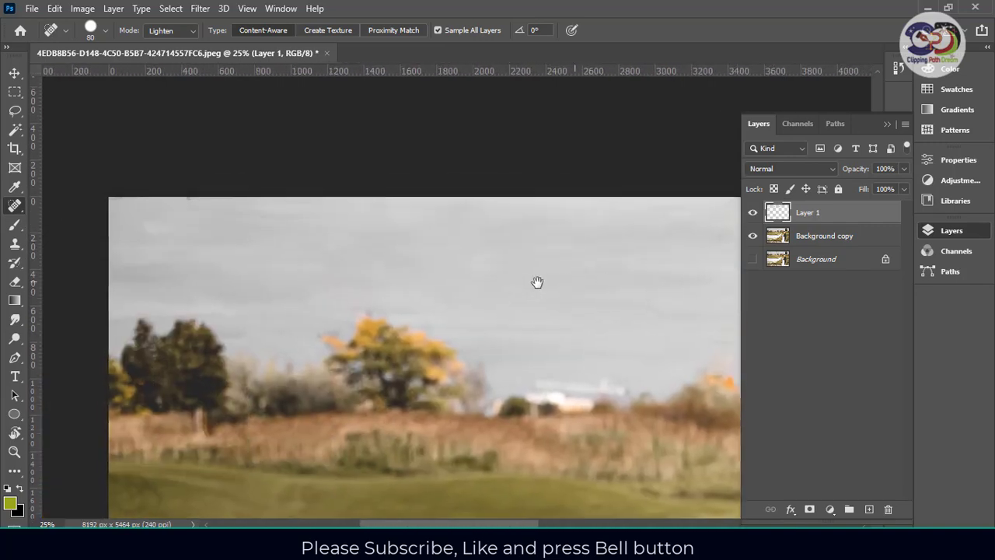
{"action": "left_click_drag", "start_coordinate": [333, 248], "coordinate": [312, 287]}
{"action": "left_click_drag", "start_coordinate": [423, 311], "coordinate": [383, 301]}
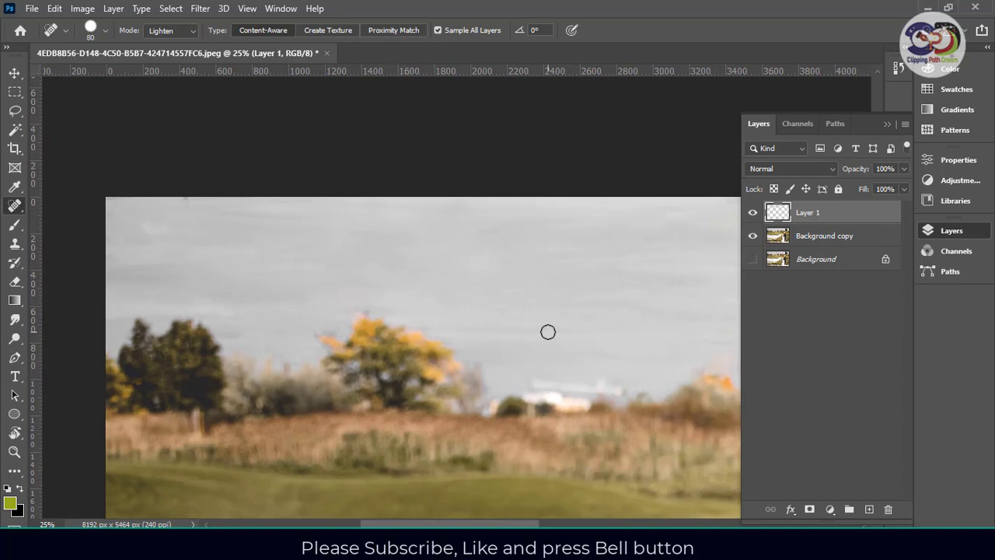
- Start saving the retouched photo on the computer and choose JPEG as the file format
{"action": "key", "text": "ctrl+minus"}
{"action": "left_click_drag", "start_coordinate": [731, 315], "coordinate": [424, 300]}
{"action": "key", "text": "ctrl+minus"}
{"action": "key", "text": "ctrl+minus"}
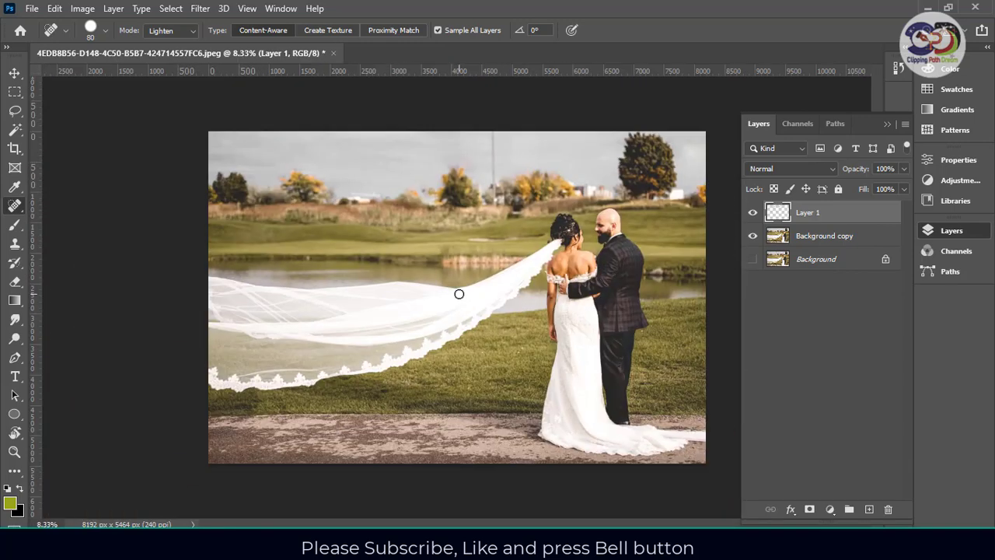
{"action": "left_click", "coordinate": [32, 7]}
{"action": "left_click", "coordinate": [39, 181]}
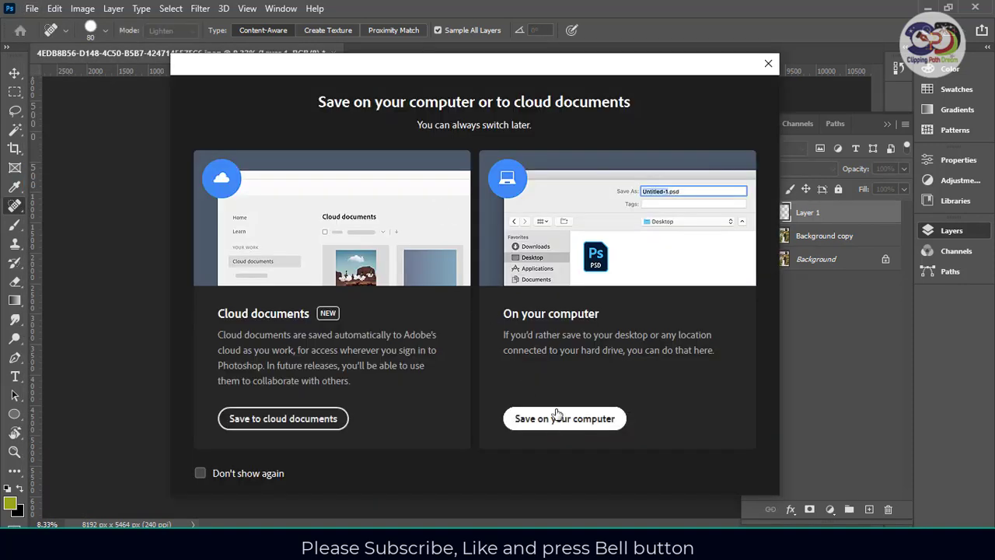
{"action": "left_click", "coordinate": [553, 417]}
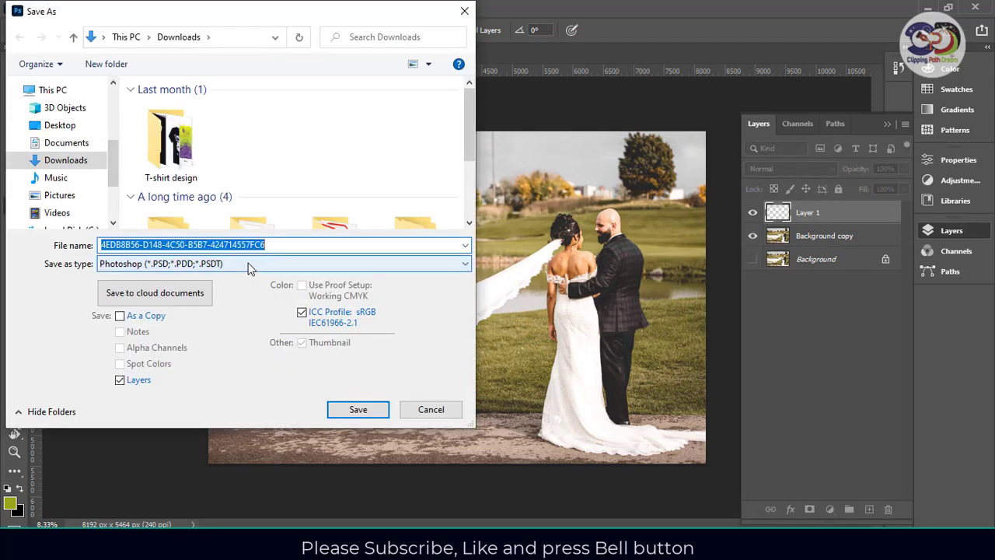
{"action": "left_click", "coordinate": [249, 264]}
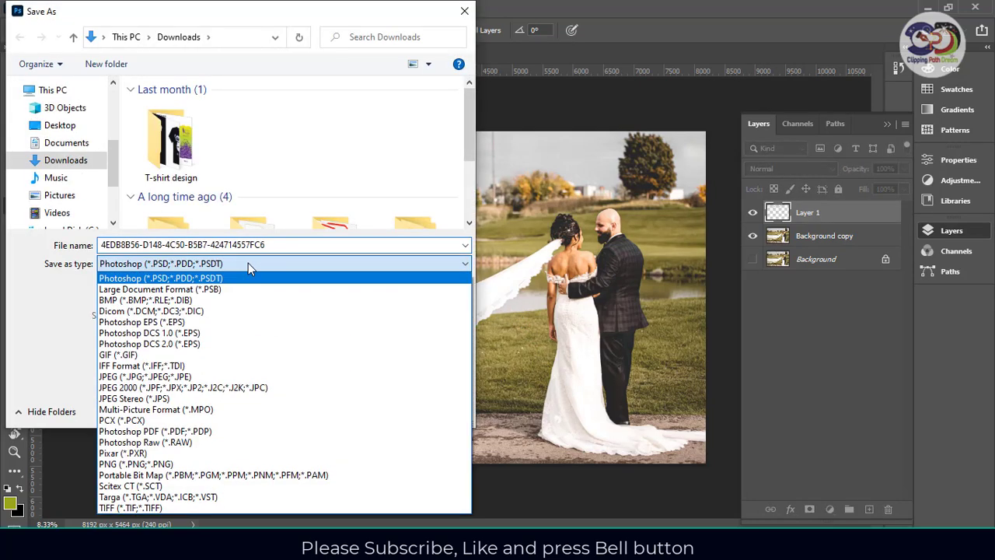
{"action": "left_click", "coordinate": [209, 377]}
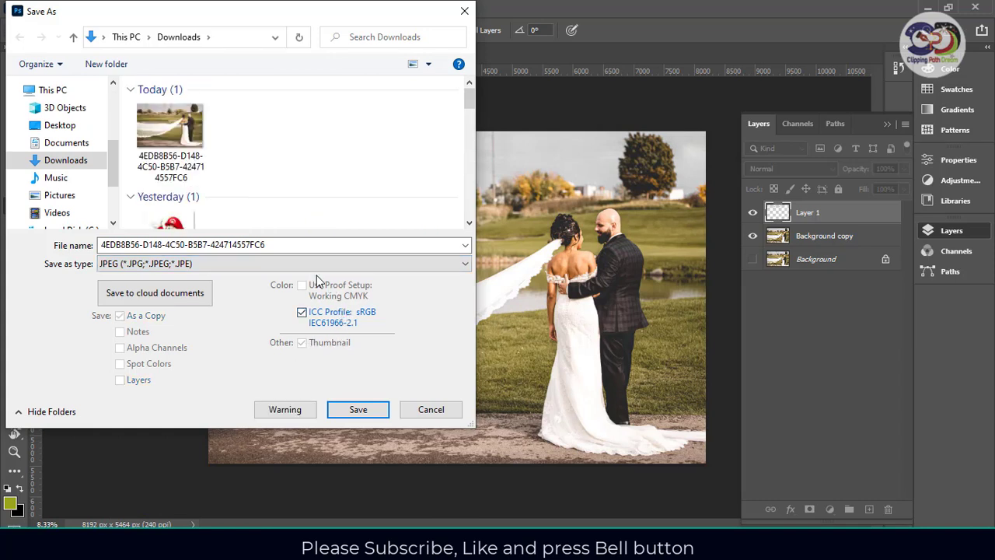
- Name the file Wire Remove and save it at Maximum quality 12 with the Progressive format option
{"action": "left_click", "coordinate": [298, 244]}
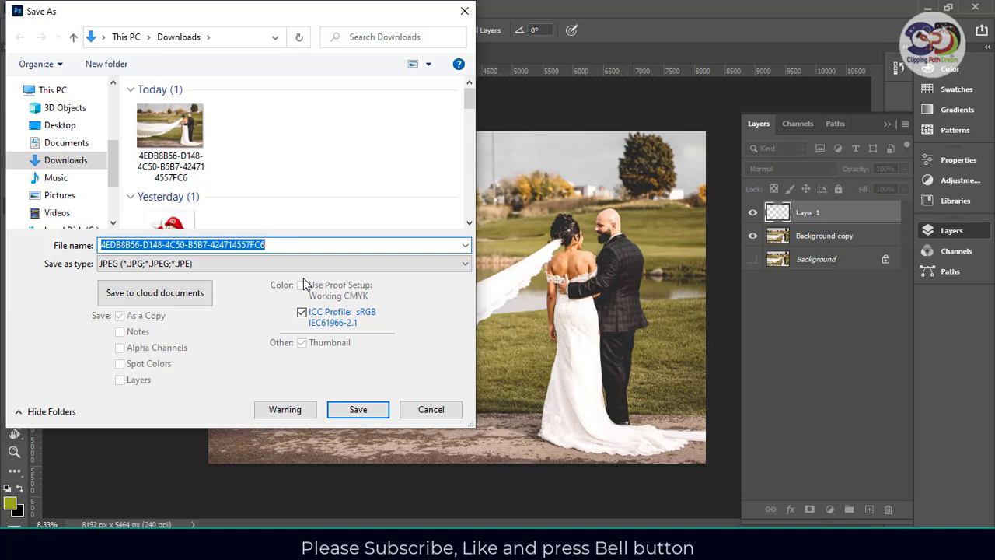
{"action": "type", "text": "Wire Remove"}
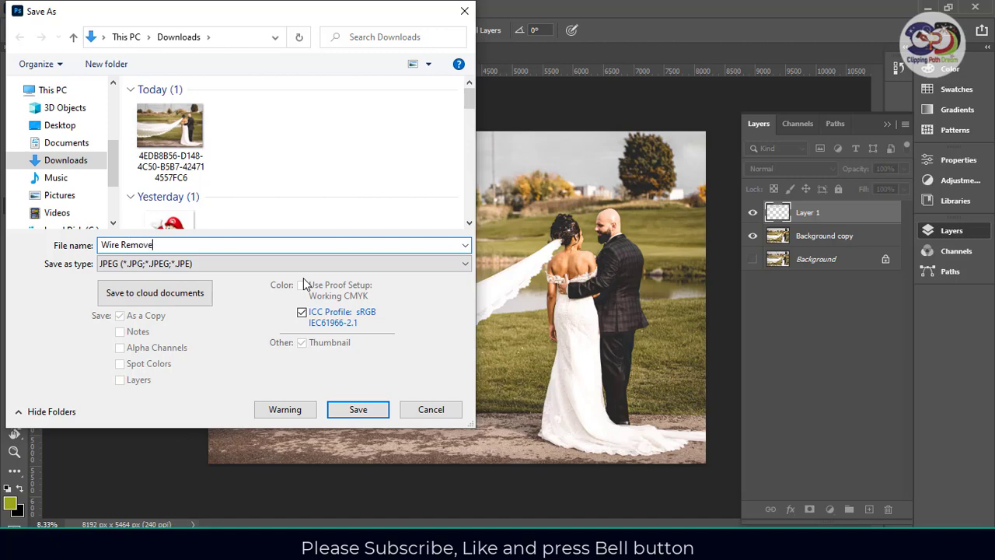
{"action": "left_click", "coordinate": [369, 412]}
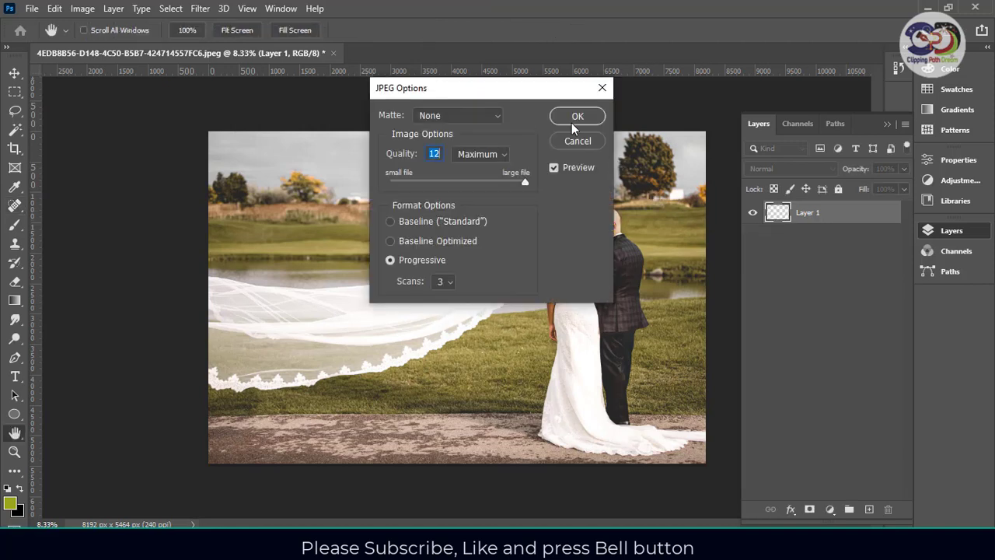
{"action": "left_click", "coordinate": [579, 118]}
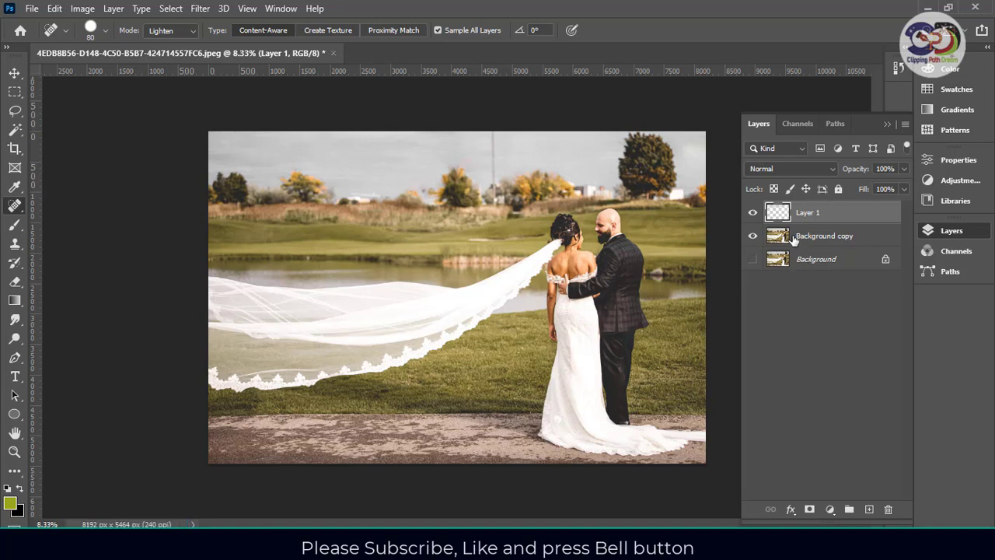
- Compare the original Background with the retouched Background copy by toggling layer visibility, leaving only Background copy shown and selected
{"action": "left_click", "coordinate": [753, 213]}
{"action": "left_click", "coordinate": [754, 236]}
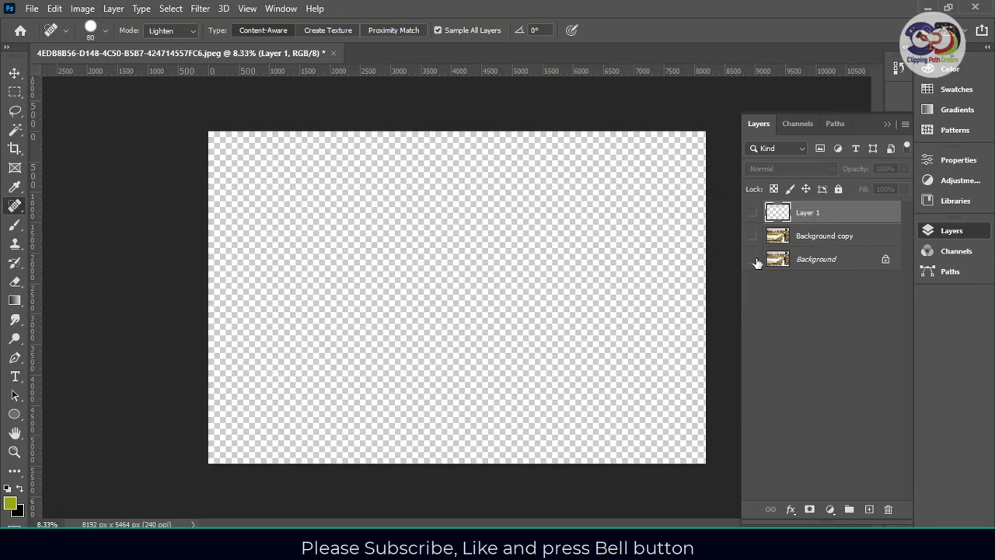
{"action": "left_click", "coordinate": [752, 259]}
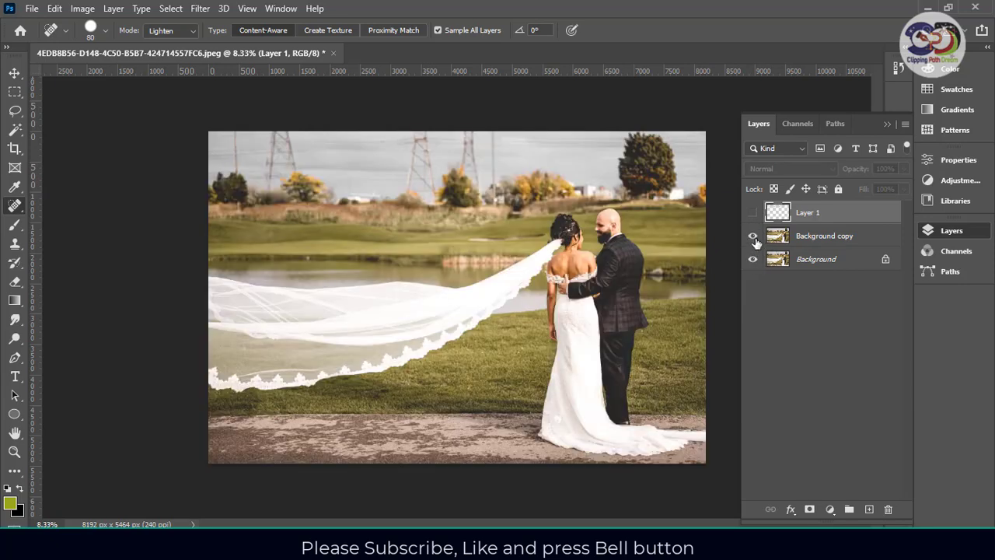
{"action": "left_click", "coordinate": [753, 236]}
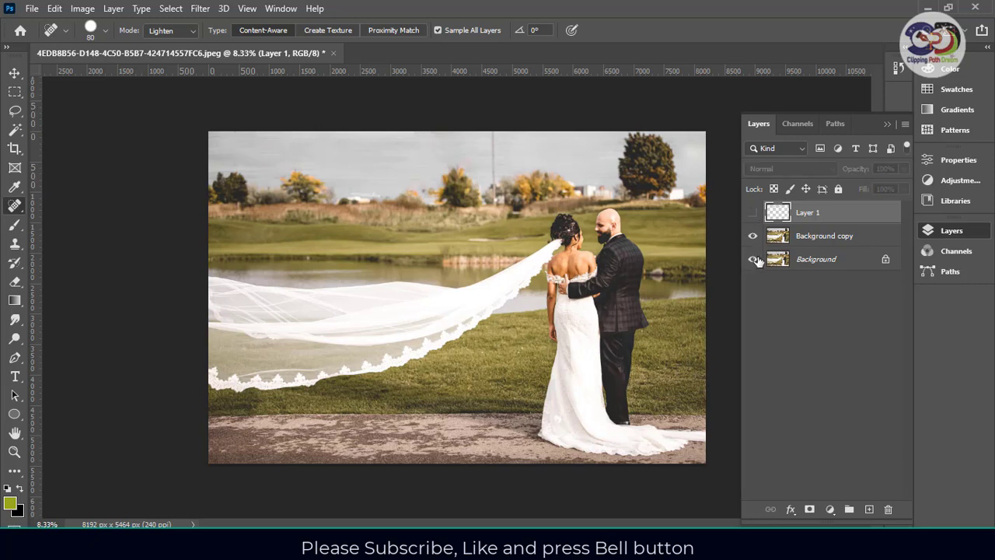
{"action": "left_click", "coordinate": [833, 237]}
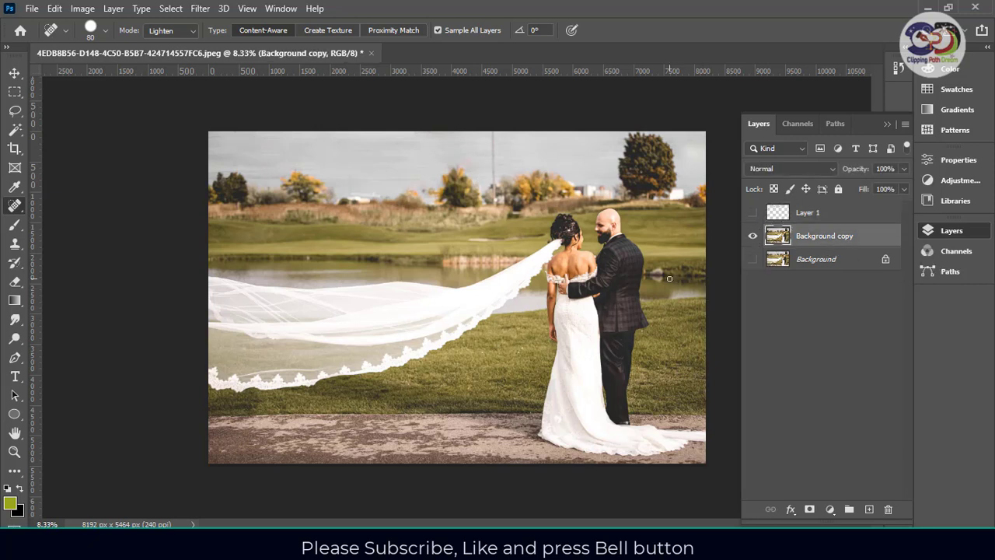
- Cancel closing the document and examine the couple and the veil in the retouched photo up close
{"action": "key", "text": "ctrl+w"}
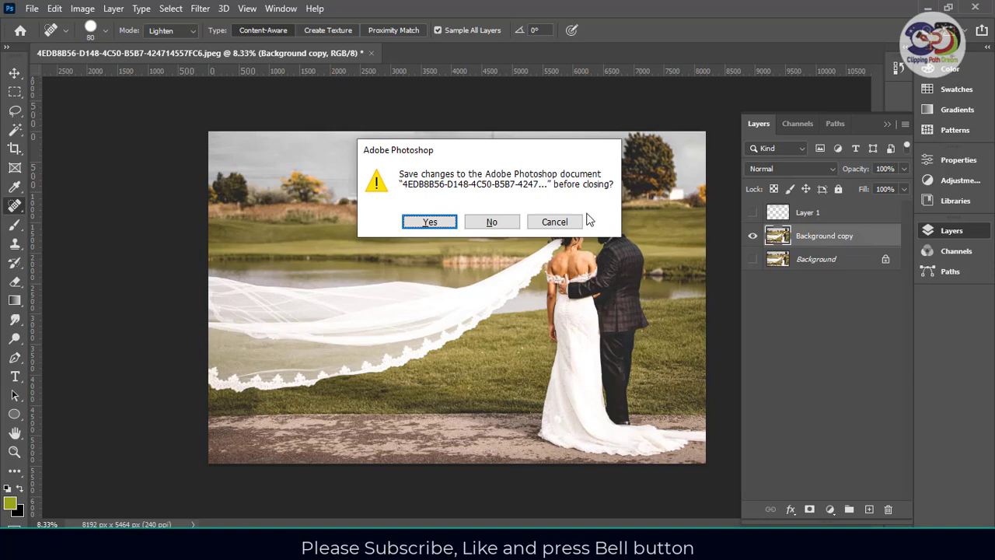
{"action": "left_click", "coordinate": [547, 224]}
{"action": "key", "text": "ctrl+plus"}
{"action": "key", "text": "ctrl+plus"}
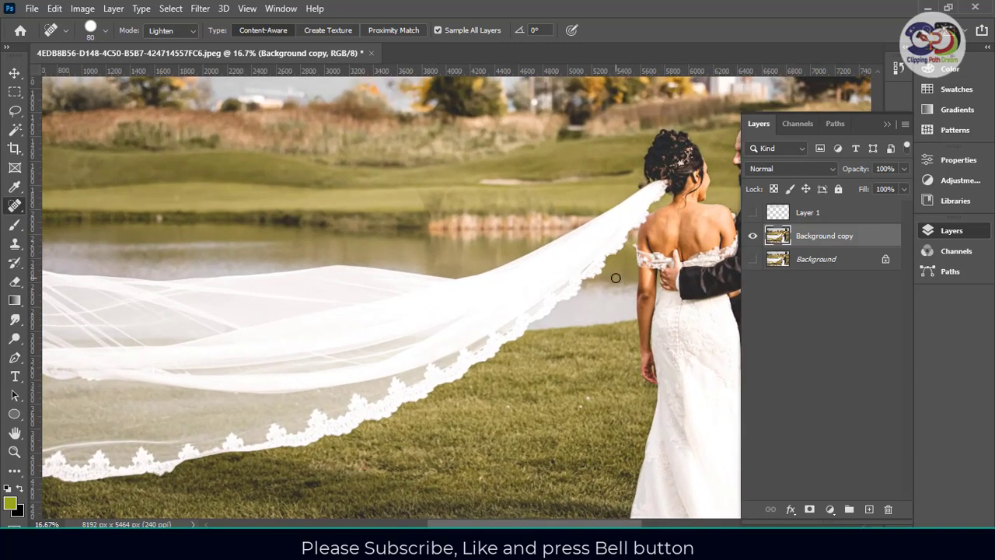
{"action": "left_click_drag", "start_coordinate": [630, 276], "coordinate": [183, 237]}
{"action": "left_click_drag", "start_coordinate": [389, 261], "coordinate": [384, 194]}
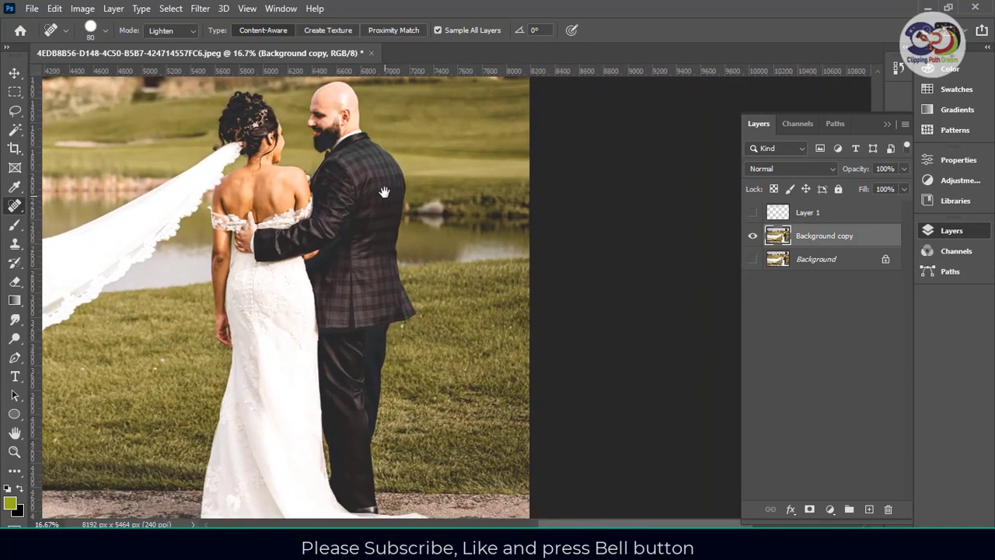
{"action": "left_click_drag", "start_coordinate": [328, 249], "coordinate": [475, 278]}
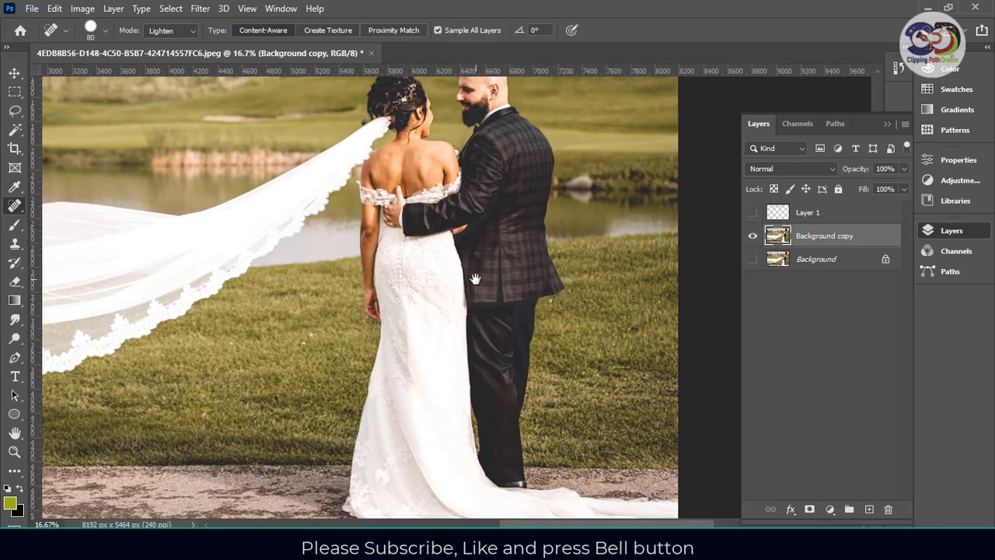
{"action": "key", "text": "ctrl+minus"}
{"action": "key", "text": "ctrl+minus"}
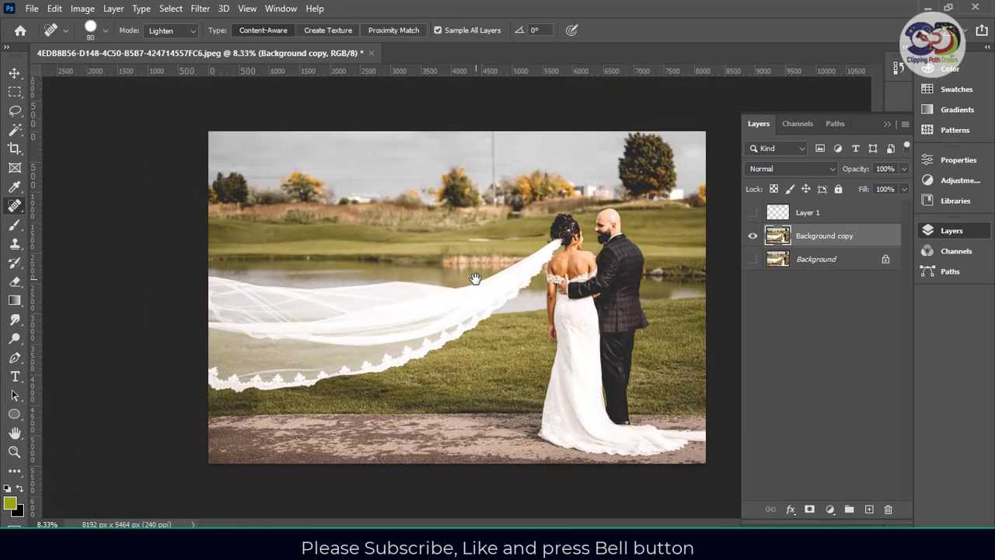
- Select the bride, groom and the full veil with a rectangular Object Selection over the photo below the sky
{"action": "right_click", "coordinate": [20, 129]}
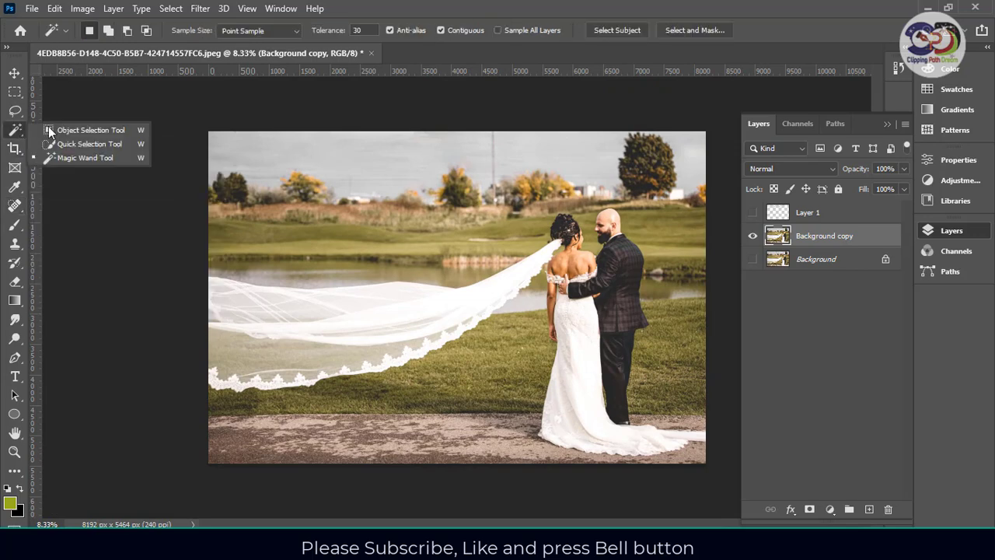
{"action": "left_click", "coordinate": [50, 128]}
{"action": "left_click_drag", "start_coordinate": [704, 198], "coordinate": [208, 457]}
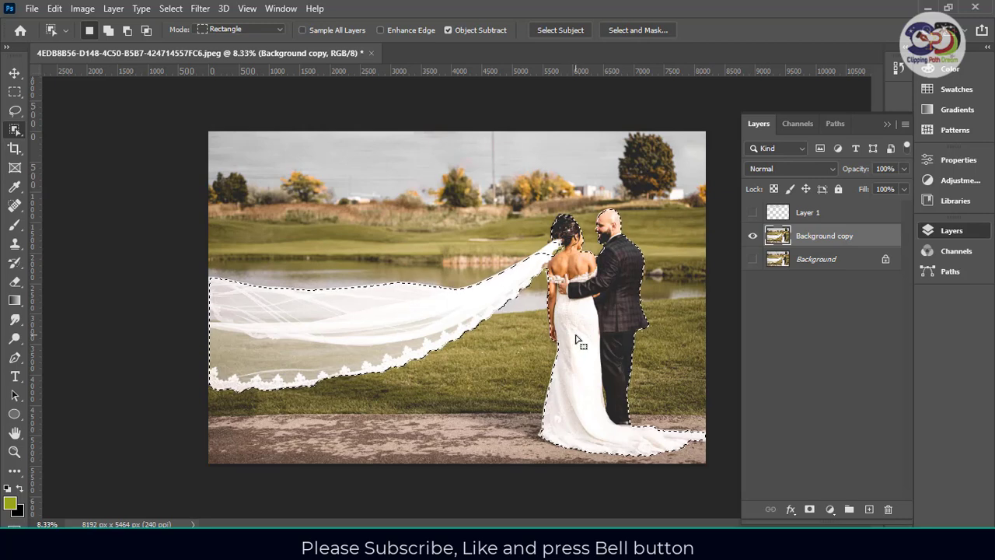
- Switch to the Magic Wand Tool, copy the selected couple from Background copy to a new layer, and hide Background copy
{"action": "key", "text": "ctrl+plus"}
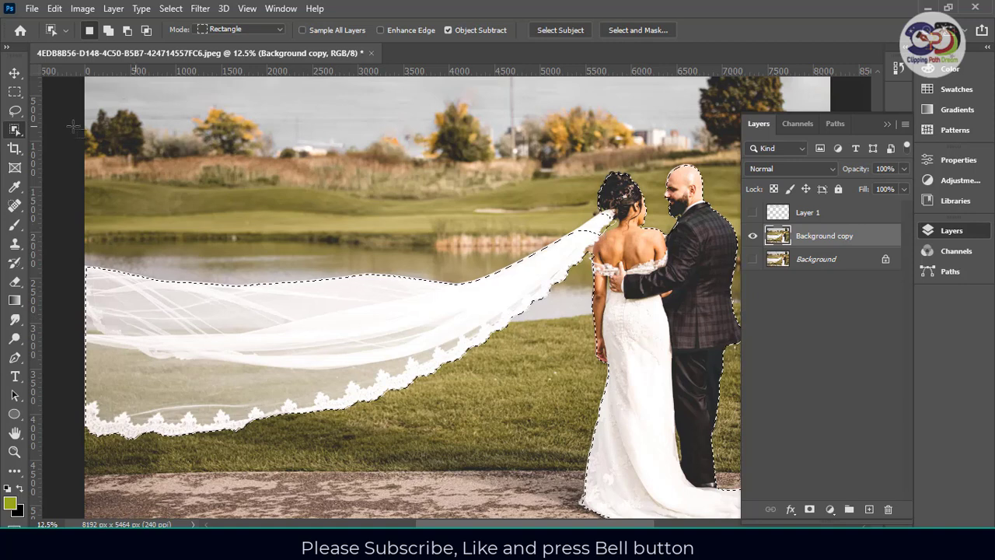
{"action": "right_click", "coordinate": [15, 130]}
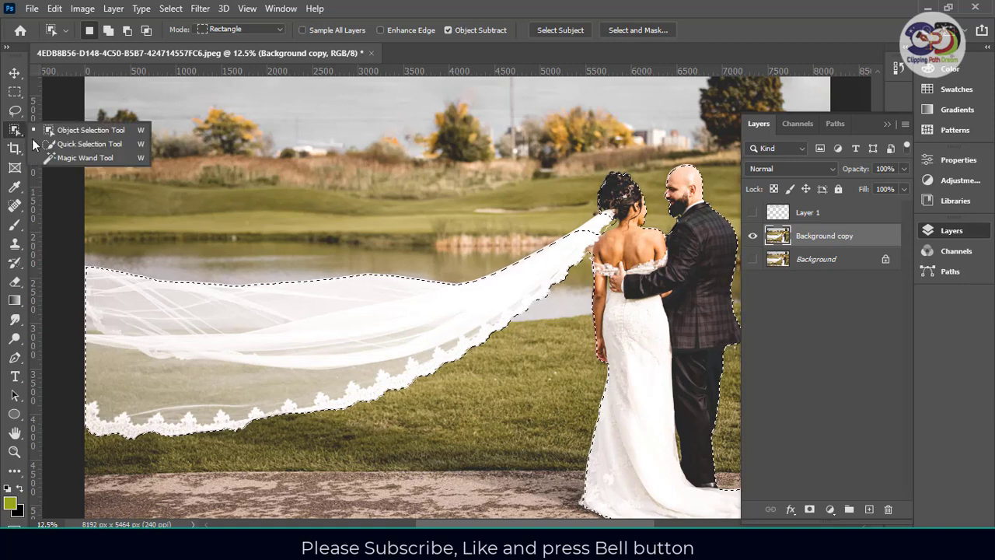
{"action": "left_click", "coordinate": [74, 159]}
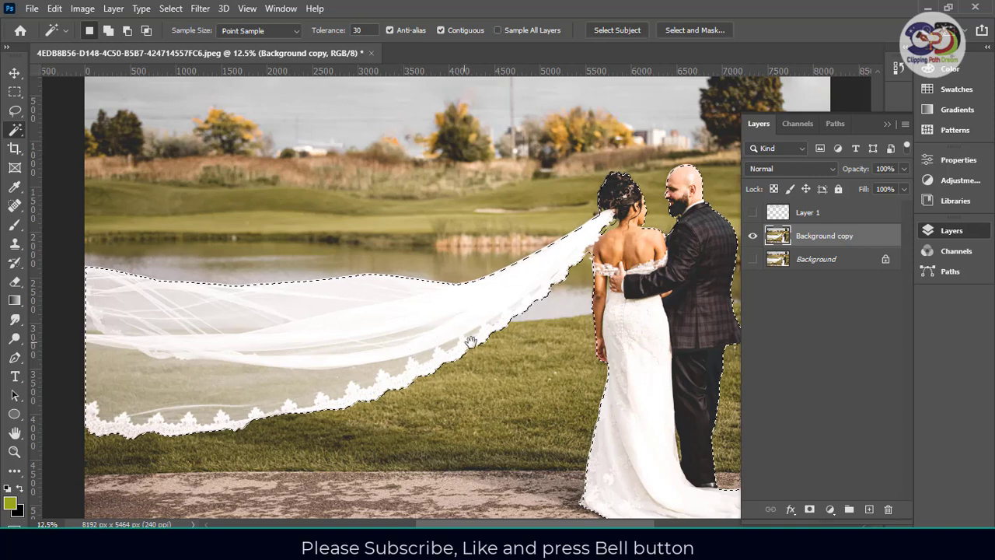
{"action": "left_click_drag", "start_coordinate": [417, 331], "coordinate": [281, 289]}
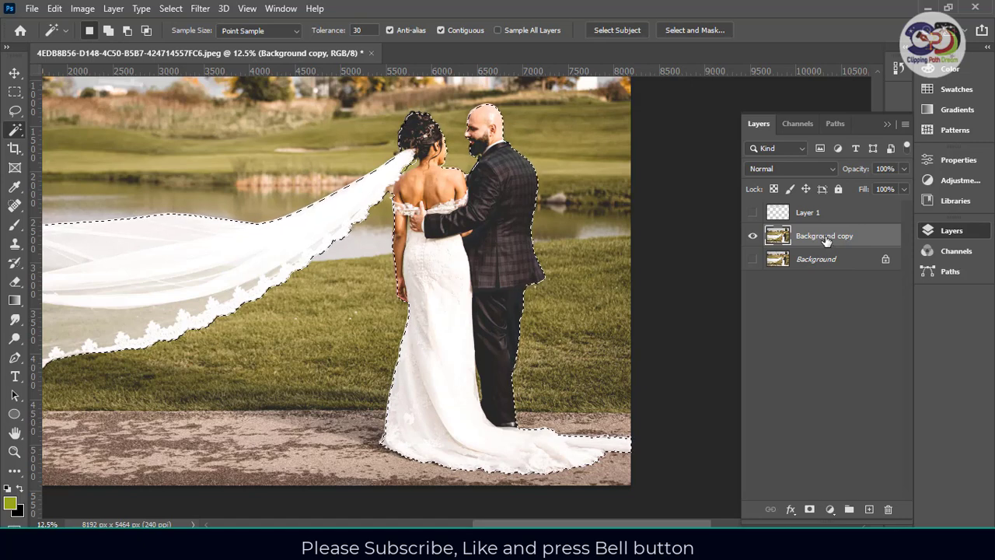
{"action": "key", "text": "ctrl+j"}
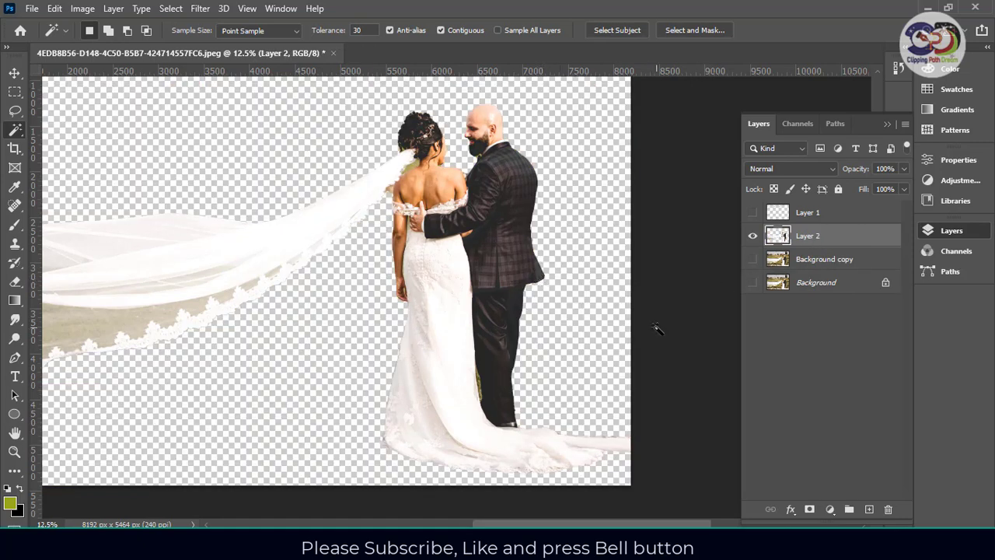
- Add a Solid Color fill layer in #9ba61c between the couple cutout and Background copy
{"action": "left_click", "coordinate": [825, 259]}
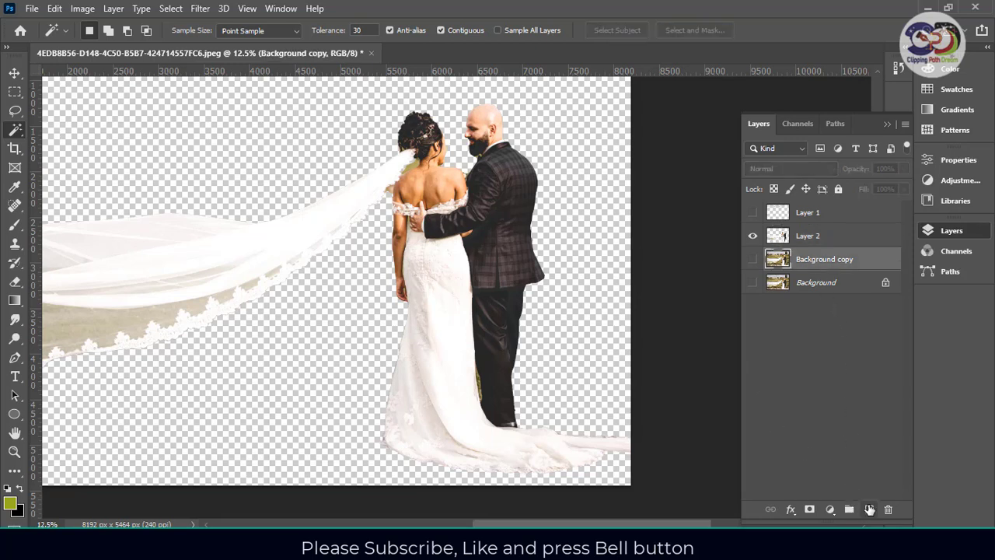
{"action": "left_click", "coordinate": [829, 510]}
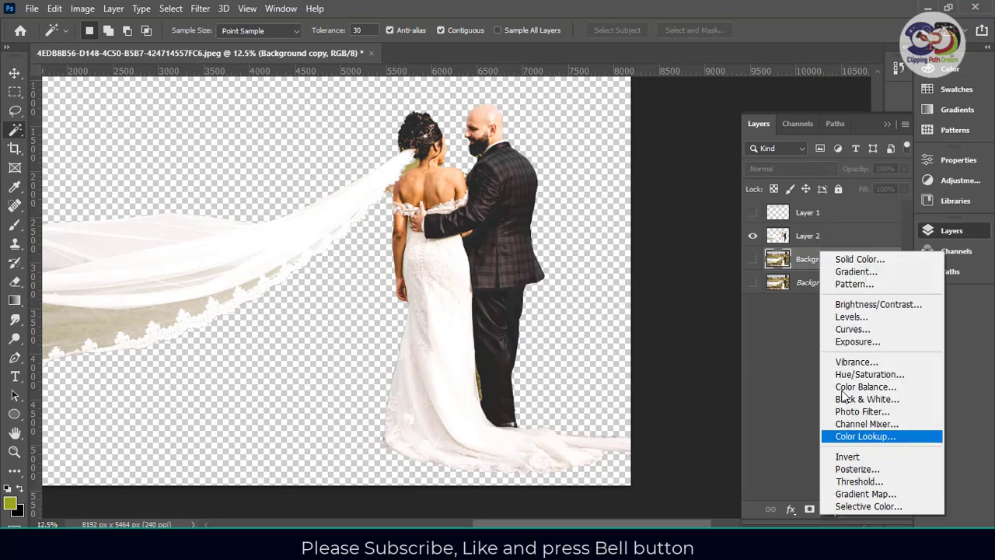
{"action": "left_click", "coordinate": [859, 263]}
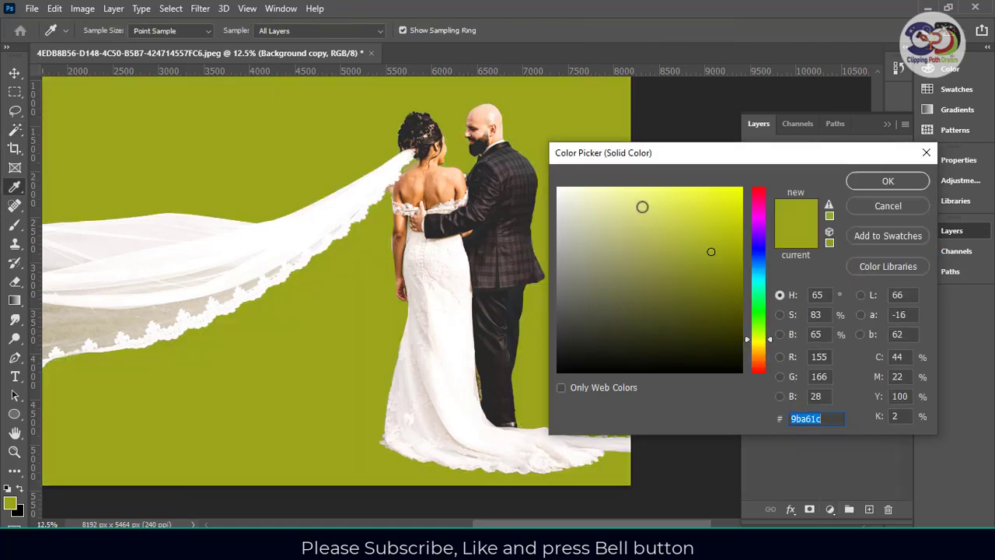
{"action": "left_click", "coordinate": [870, 180]}
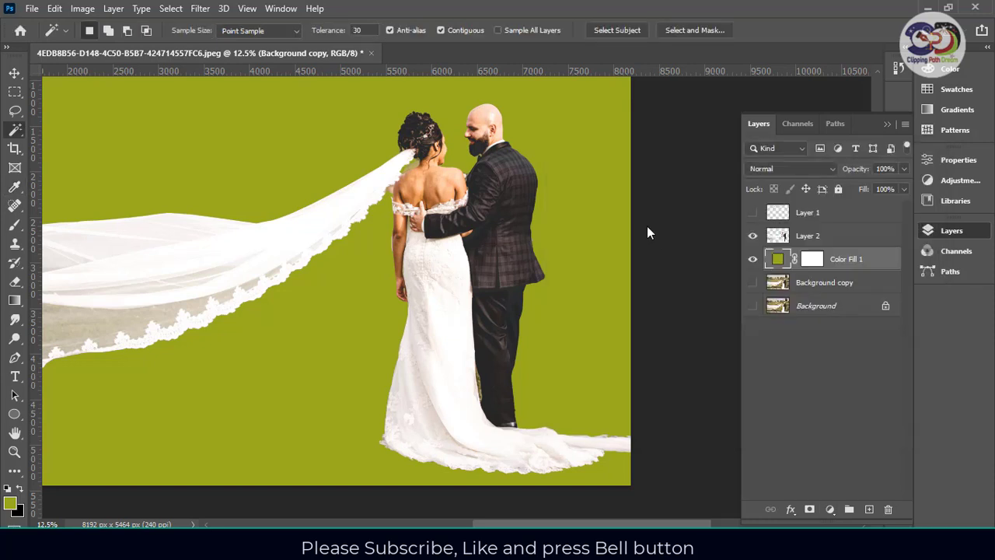
{"action": "key", "text": "ctrl+minus"}
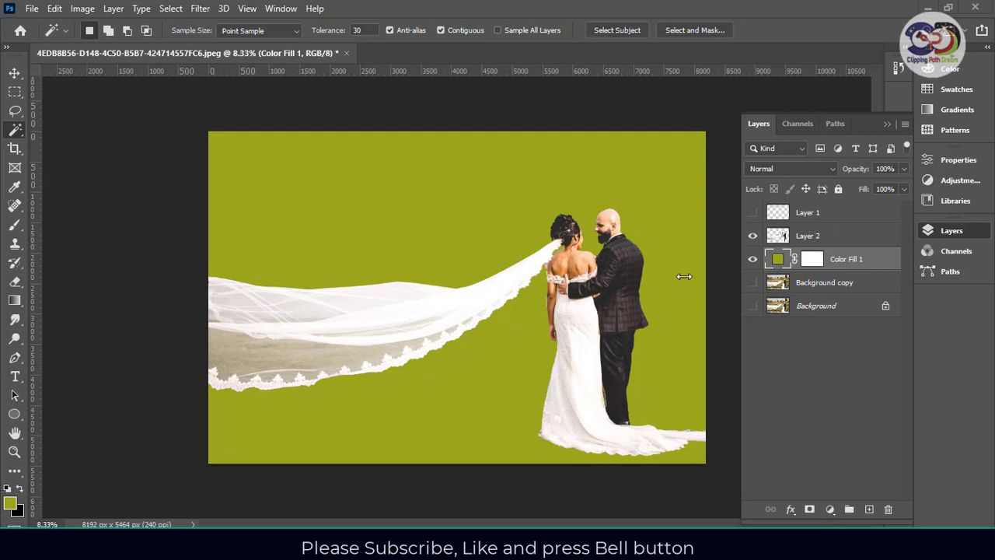
- On Layer 2, select the leftover background between the veil and the bride's neck with the Magic Wand and delete it
{"action": "left_click", "coordinate": [857, 245]}
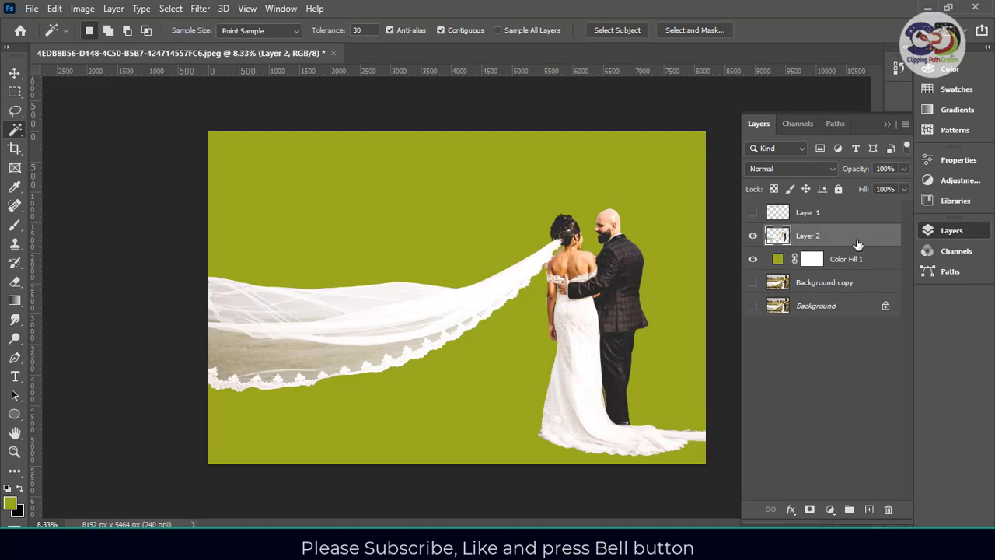
{"action": "key", "text": "ctrl+plus"}
{"action": "key", "text": "ctrl+plus"}
{"action": "key", "text": "ctrl+plus"}
{"action": "key", "text": "ctrl+plus"}
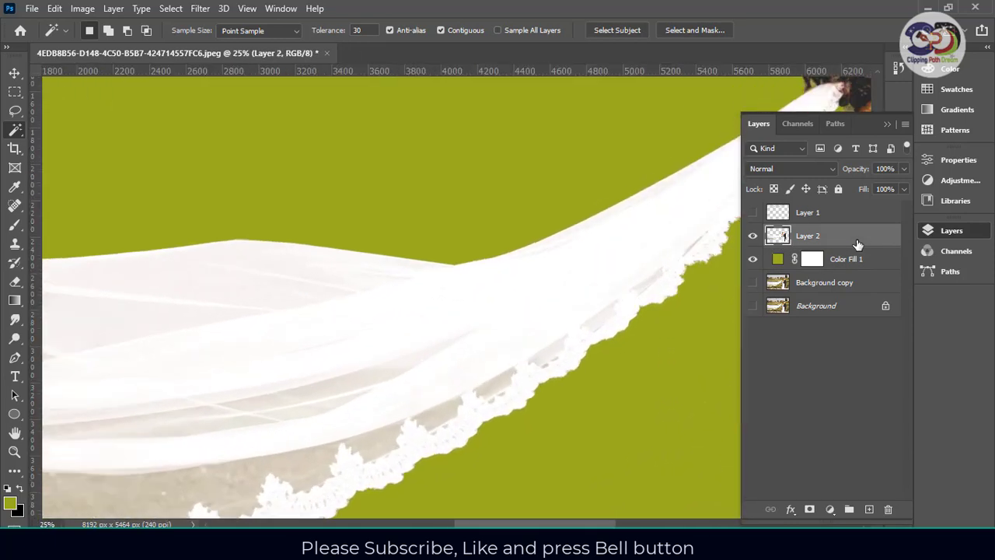
{"action": "left_click_drag", "start_coordinate": [684, 280], "coordinate": [461, 285]}
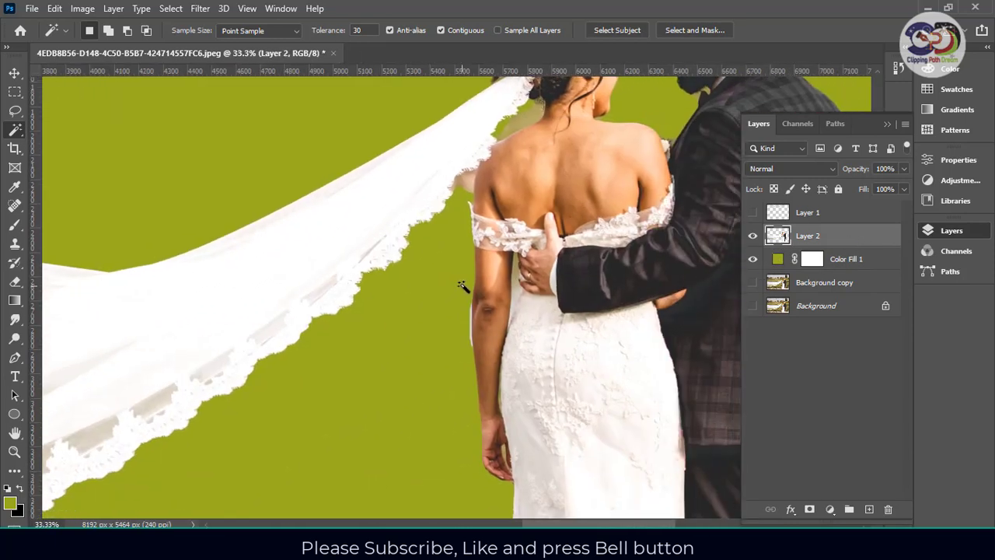
{"action": "scroll", "coordinate": [462, 284], "scroll_direction": "up", "scroll_amount": 2}
{"action": "left_click", "coordinate": [464, 284]}
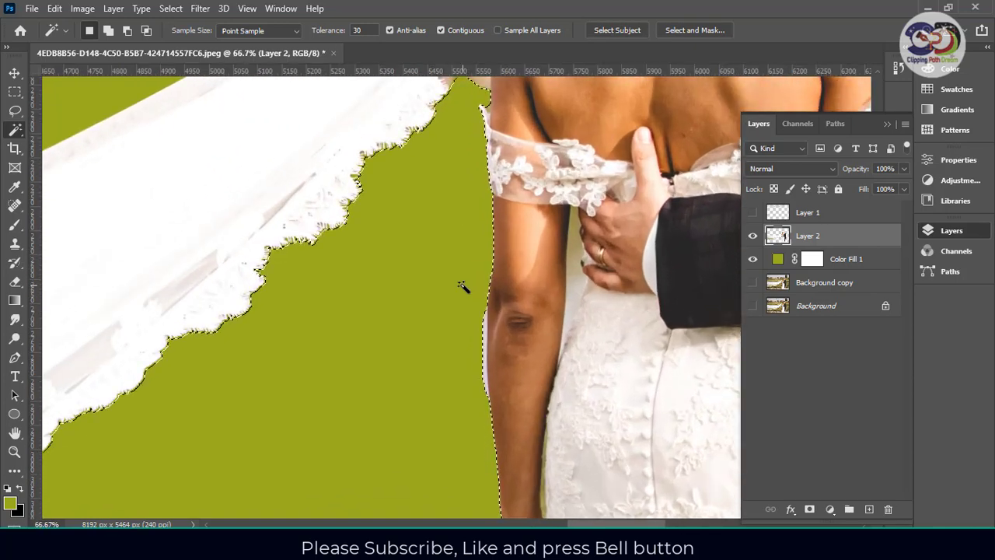
{"action": "left_click_drag", "start_coordinate": [611, 263], "coordinate": [453, 404]}
{"action": "left_click_drag", "start_coordinate": [504, 249], "coordinate": [456, 373]}
{"action": "left_click_drag", "start_coordinate": [435, 295], "coordinate": [526, 338]}
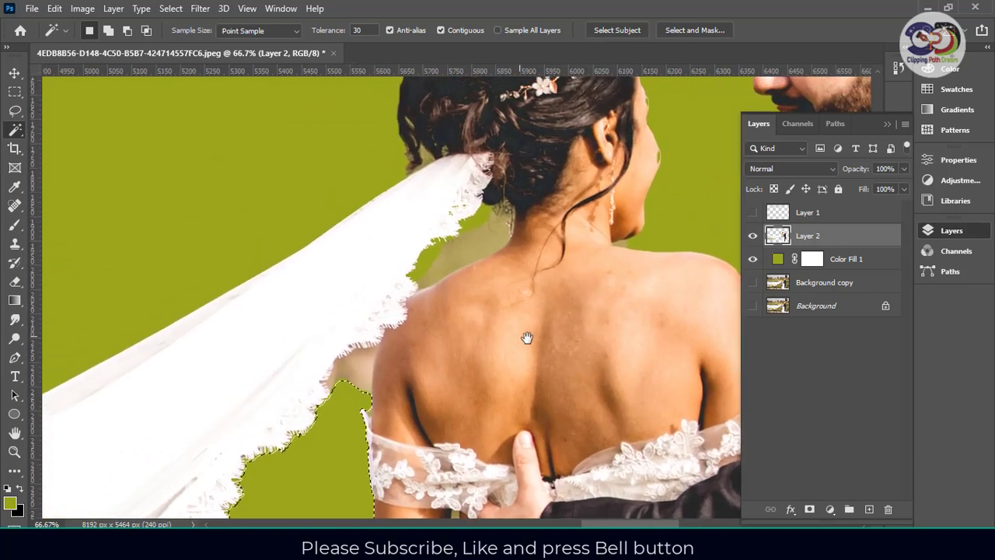
{"action": "left_click", "coordinate": [466, 250]}
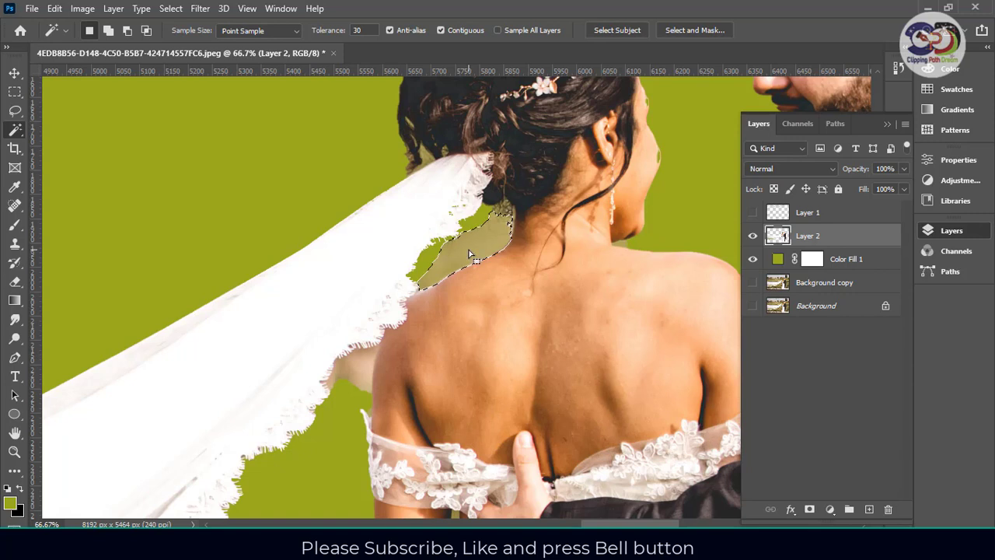
{"action": "key", "text": "Delete"}
- Delete the leftover background patches between the veil's lace edge and the bride's shoulder on Layer 2
{"action": "left_click", "coordinate": [363, 369]}
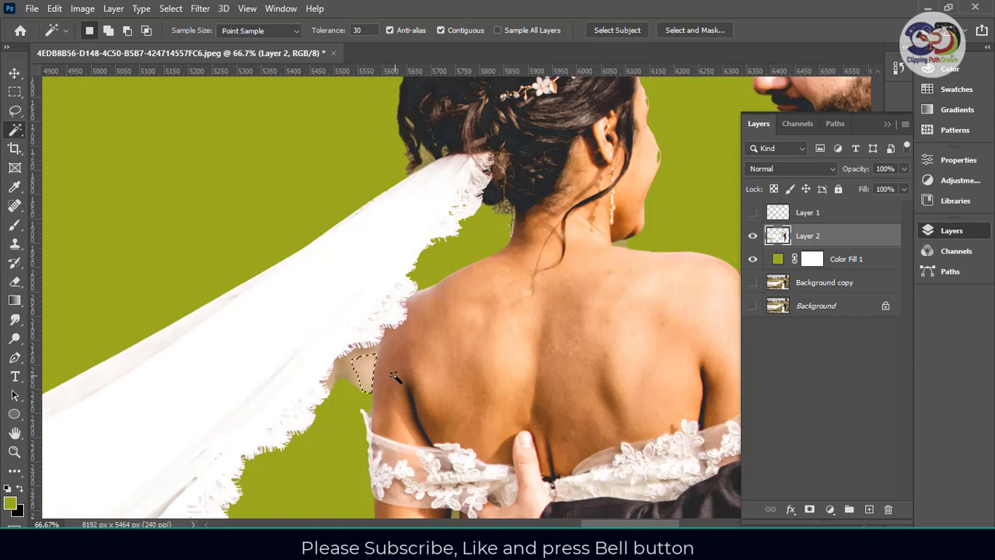
{"action": "left_click", "coordinate": [376, 379]}
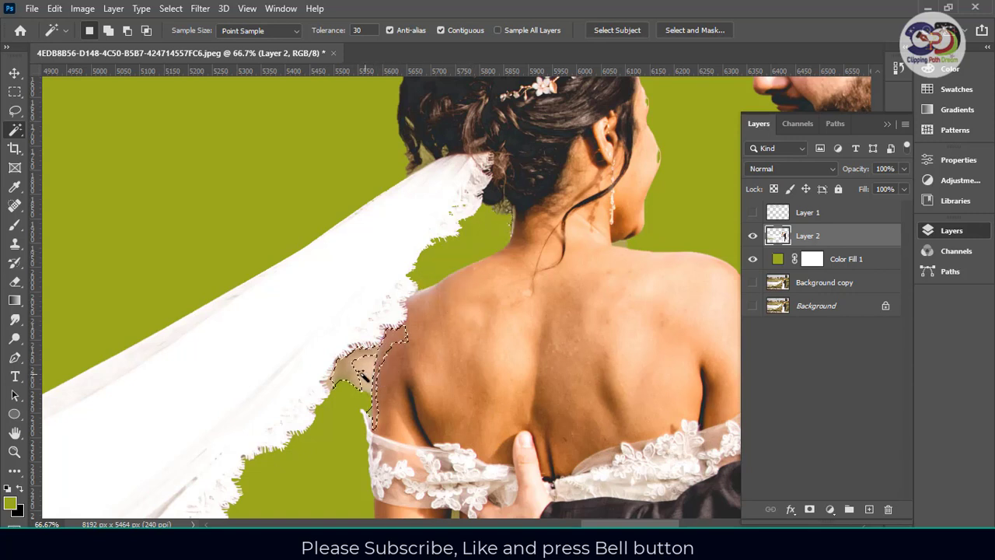
{"action": "left_click", "coordinate": [363, 374]}
{"action": "key", "text": "Delete"}
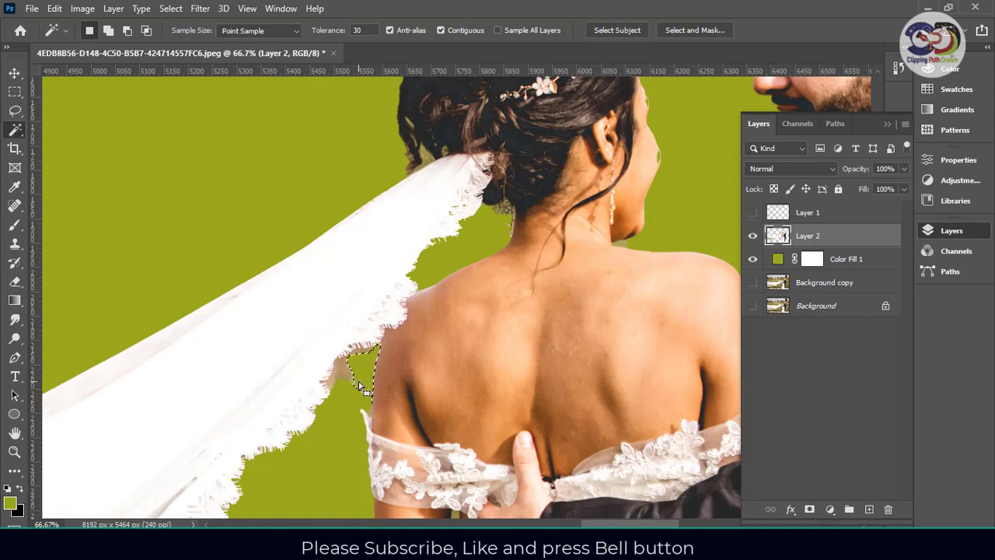
{"action": "left_click", "coordinate": [347, 370]}
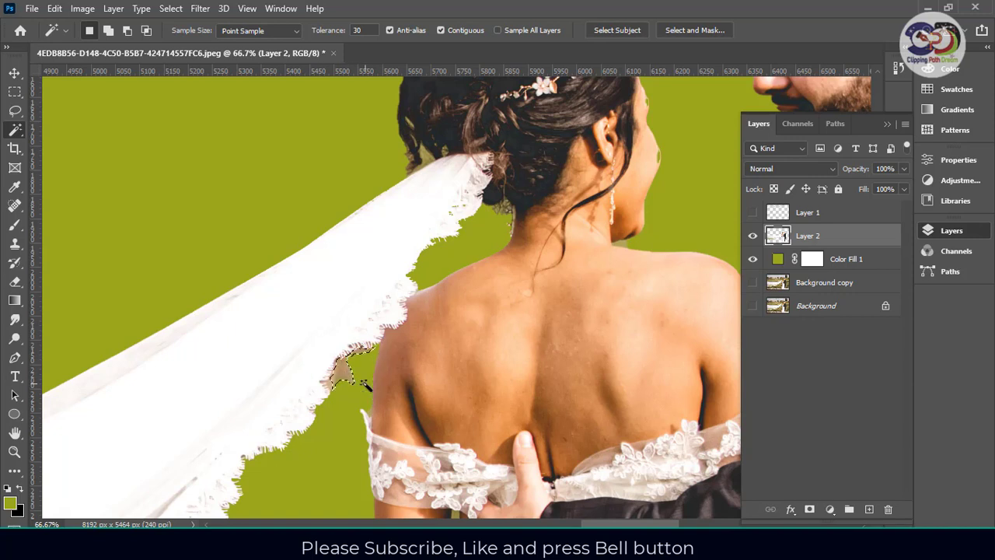
{"action": "key", "text": "Delete"}
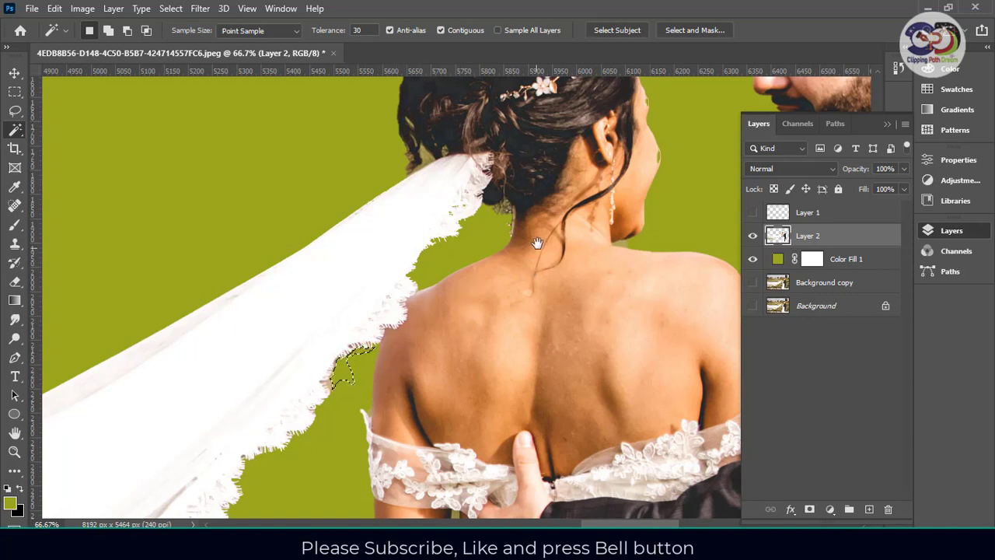
- Remove the leftover background patches between the groom's beard and his jacket collar on Layer 2
{"action": "left_click_drag", "start_coordinate": [536, 243], "coordinate": [135, 311]}
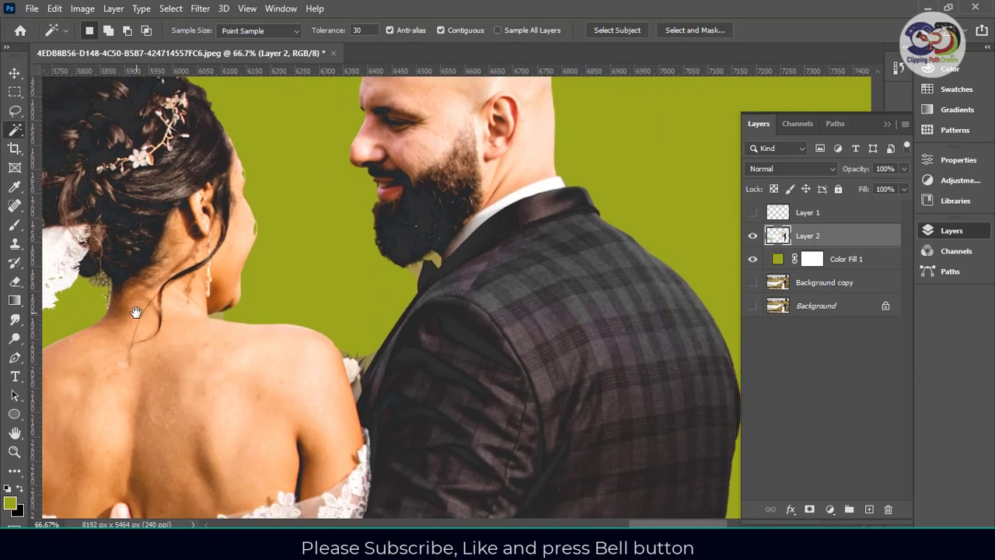
{"action": "key", "text": "ctrl+plus"}
{"action": "key", "text": "ctrl+plus"}
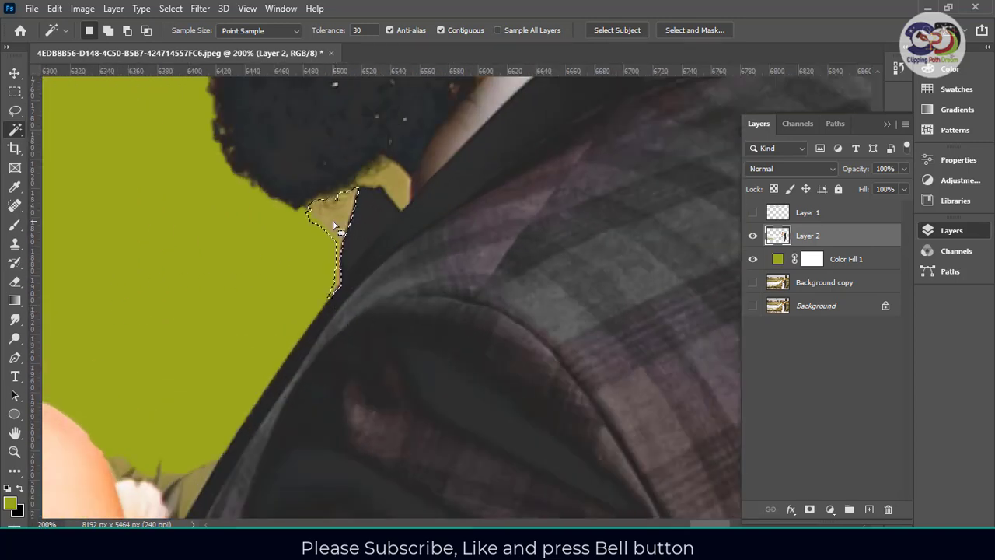
{"action": "key", "text": "alt+BackSpace"}
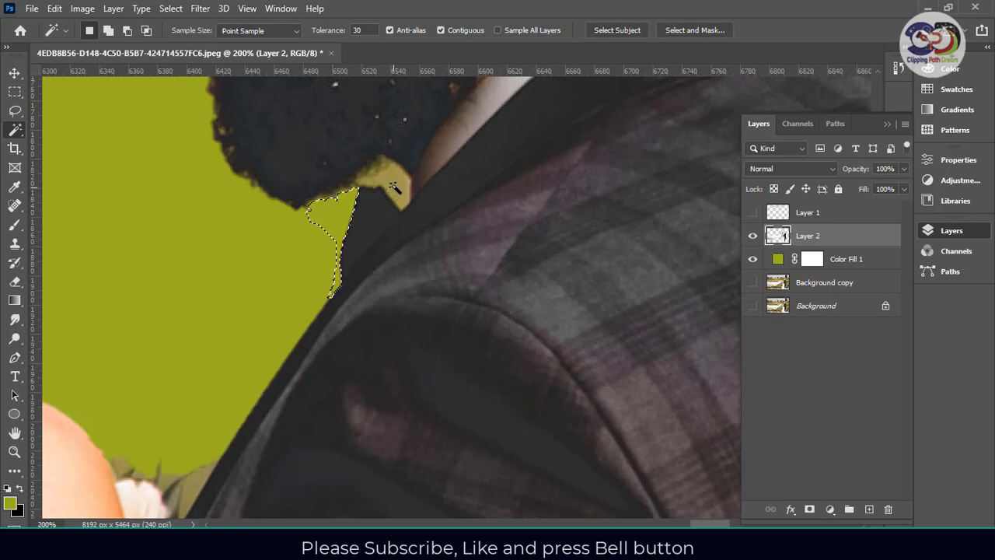
{"action": "left_click", "coordinate": [392, 204]}
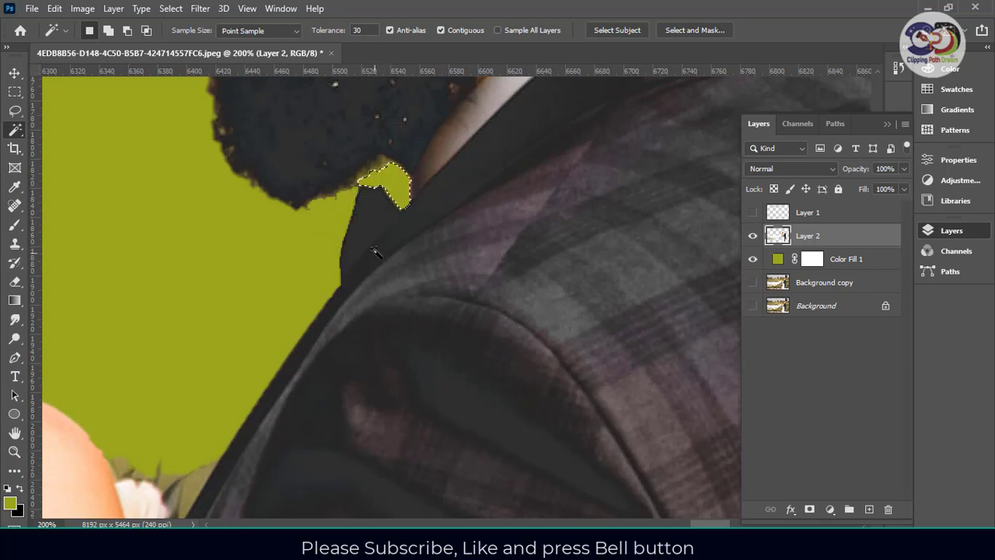
- Examine the cutout edges around the groom's head and along the bride's hair against the green fill
{"action": "left_click_drag", "start_coordinate": [389, 211], "coordinate": [328, 422]}
{"action": "left_click_drag", "start_coordinate": [284, 310], "coordinate": [355, 469]}
{"action": "left_click_drag", "start_coordinate": [272, 213], "coordinate": [362, 308]}
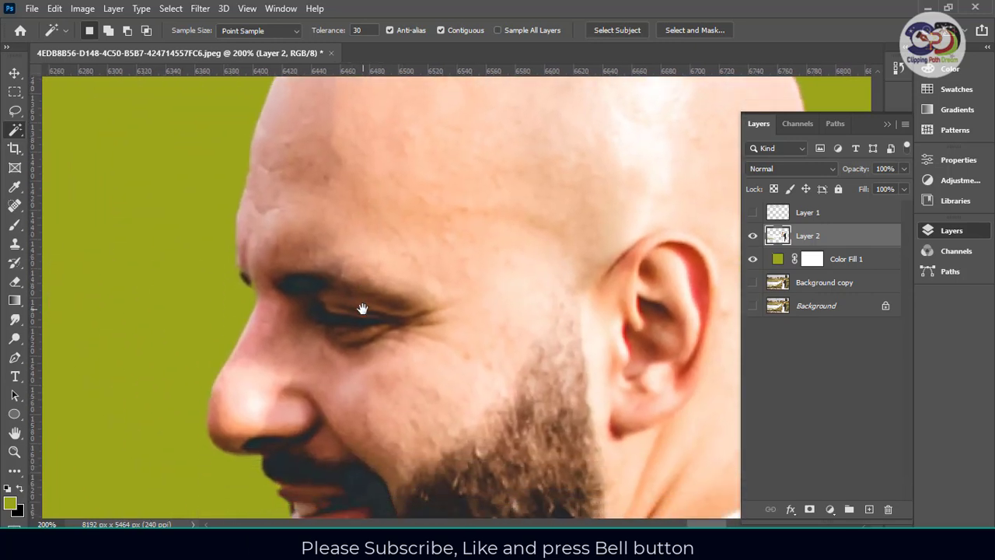
{"action": "key", "text": "ctrl+minus"}
{"action": "key", "text": "ctrl+minus"}
{"action": "key", "text": "ctrl+minus"}
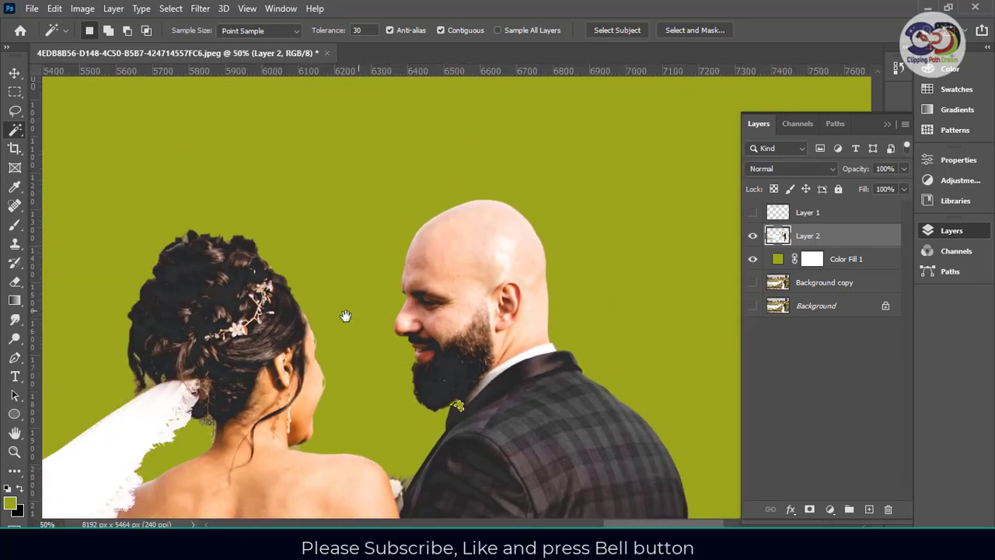
{"action": "left_click_drag", "start_coordinate": [351, 336], "coordinate": [469, 327]}
{"action": "scroll", "coordinate": [469, 327], "scroll_direction": "up", "scroll_amount": 4}
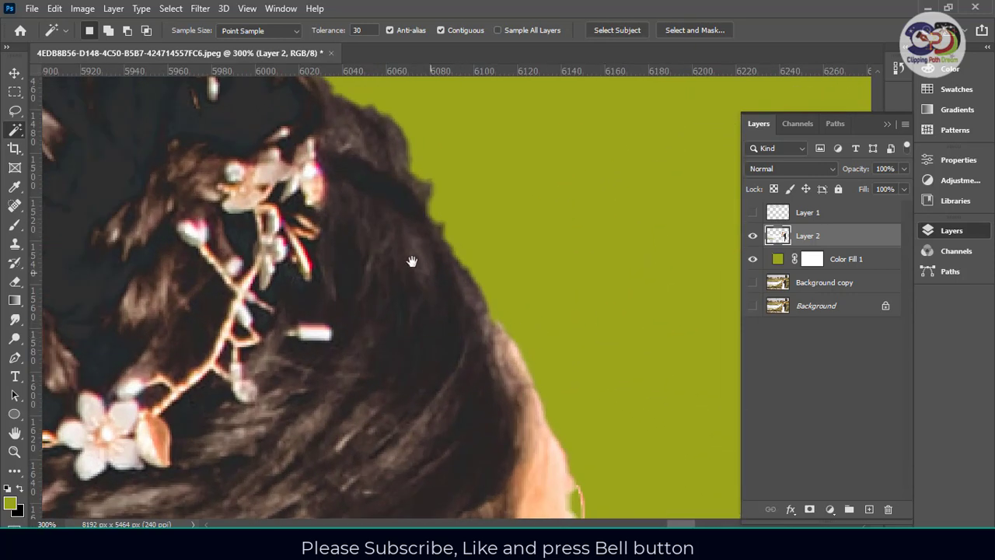
{"action": "left_click_drag", "start_coordinate": [412, 261], "coordinate": [465, 380]}
{"action": "left_click_drag", "start_coordinate": [263, 203], "coordinate": [348, 355]}
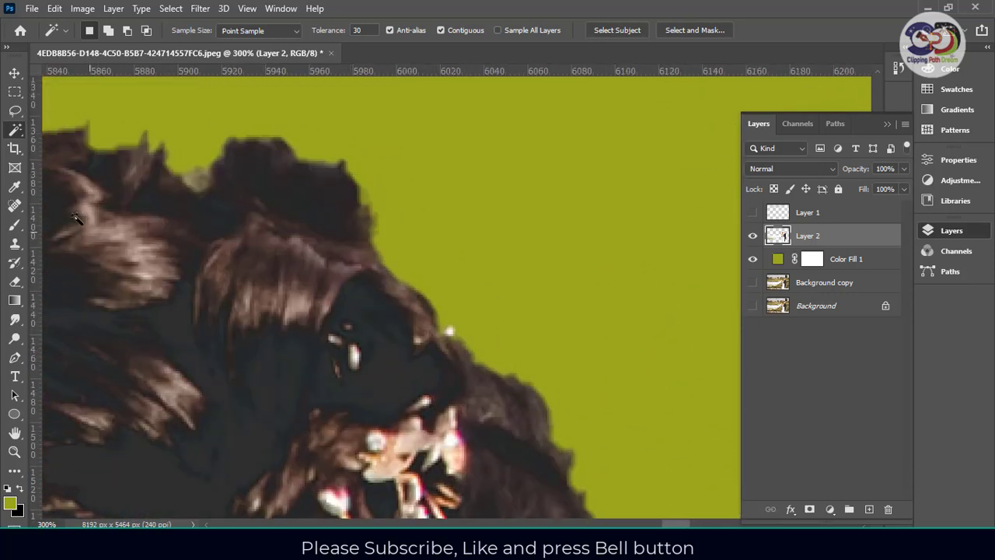
- Soften the edge of the bride's hair above her forehead on Layer 2 with the Smudge tool at size 10 and 50% strength
{"action": "left_click", "coordinate": [14, 203]}
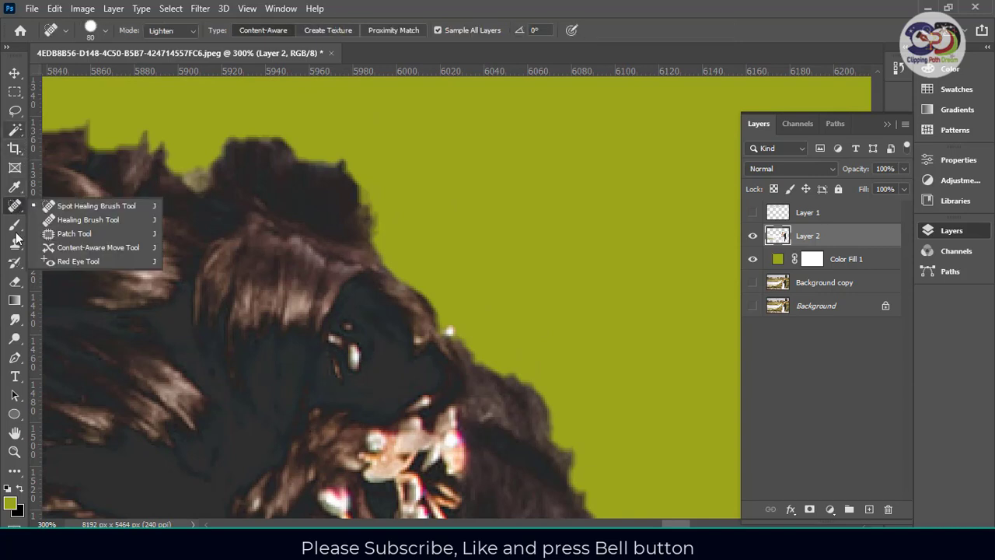
{"action": "left_click", "coordinate": [14, 320]}
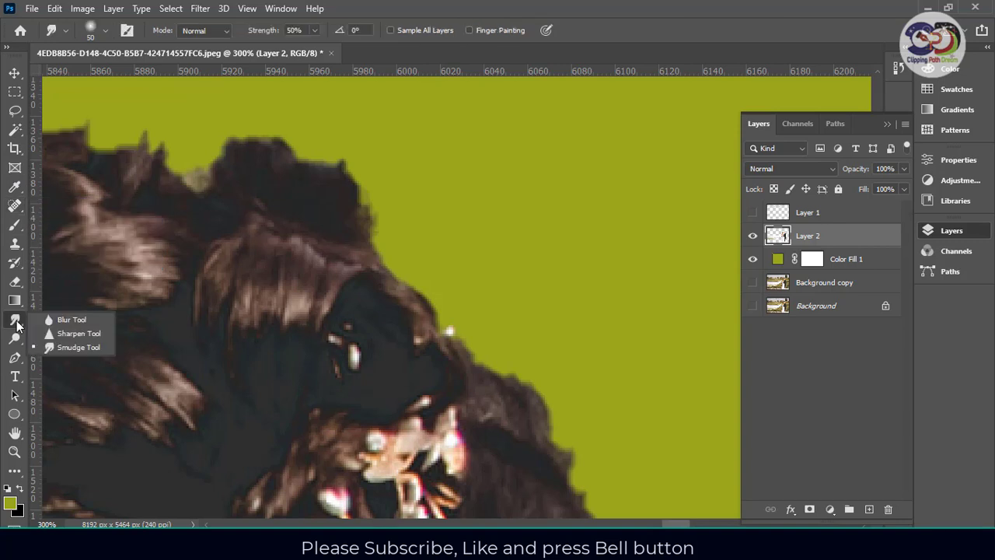
{"action": "left_click", "coordinate": [70, 346]}
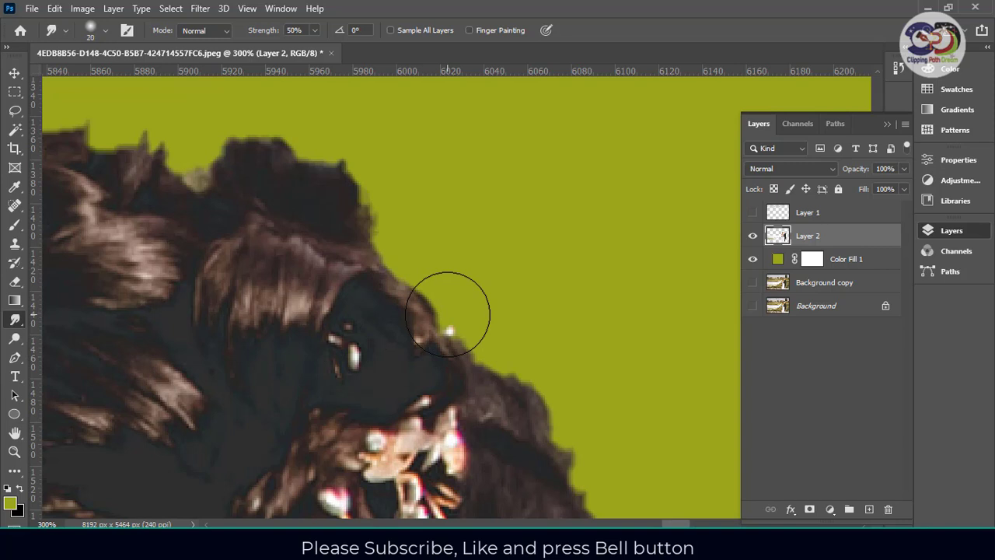
{"action": "key", "text": "bracketleft"}
{"action": "left_click_drag", "start_coordinate": [578, 373], "coordinate": [436, 181]}
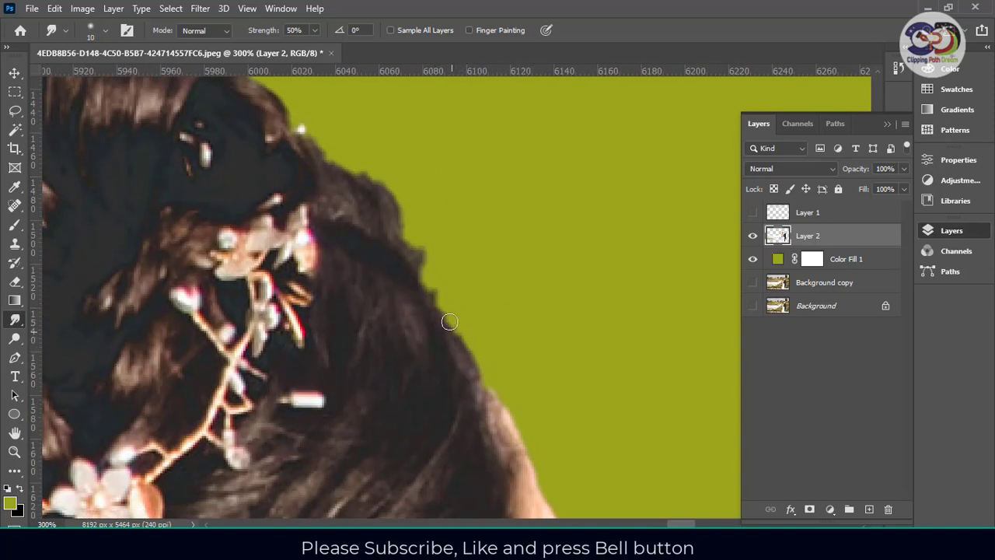
{"action": "left_click_drag", "start_coordinate": [431, 287], "coordinate": [440, 306]}
{"action": "left_click", "coordinate": [753, 236]}
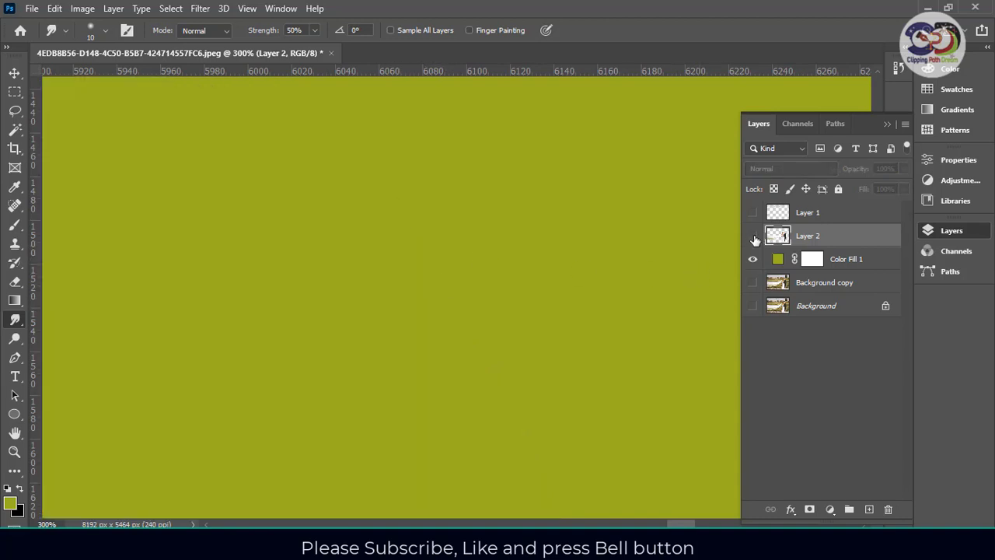
{"action": "left_click", "coordinate": [752, 235]}
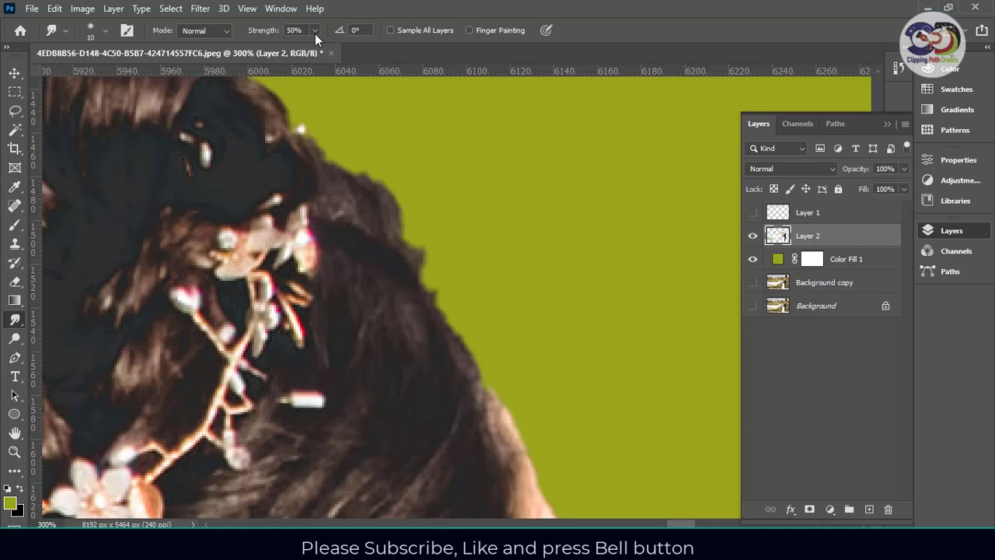
{"action": "left_click_drag", "start_coordinate": [283, 115], "coordinate": [408, 230]}
{"action": "left_click_drag", "start_coordinate": [335, 139], "coordinate": [494, 273]}
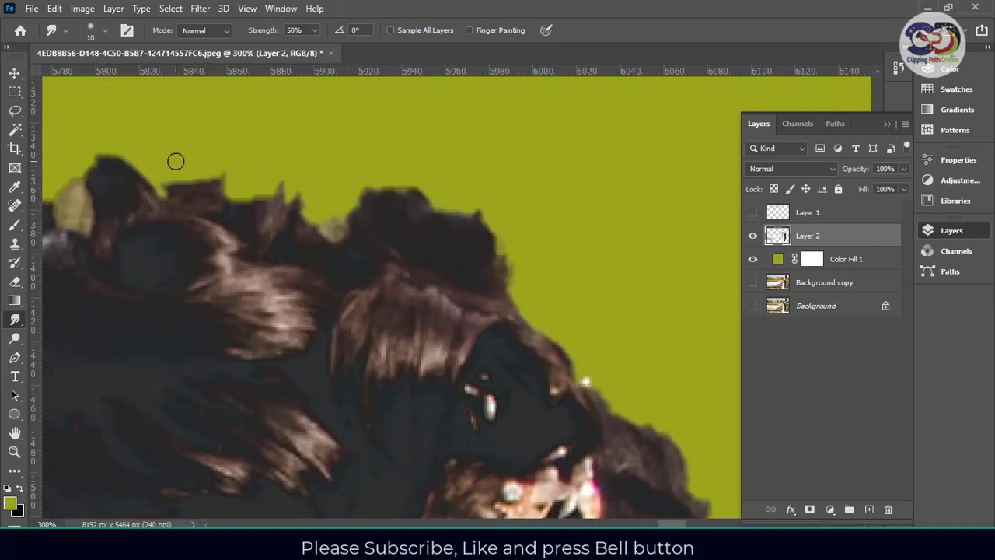
{"action": "right_click", "coordinate": [15, 322]}
{"action": "left_click", "coordinate": [15, 91]}
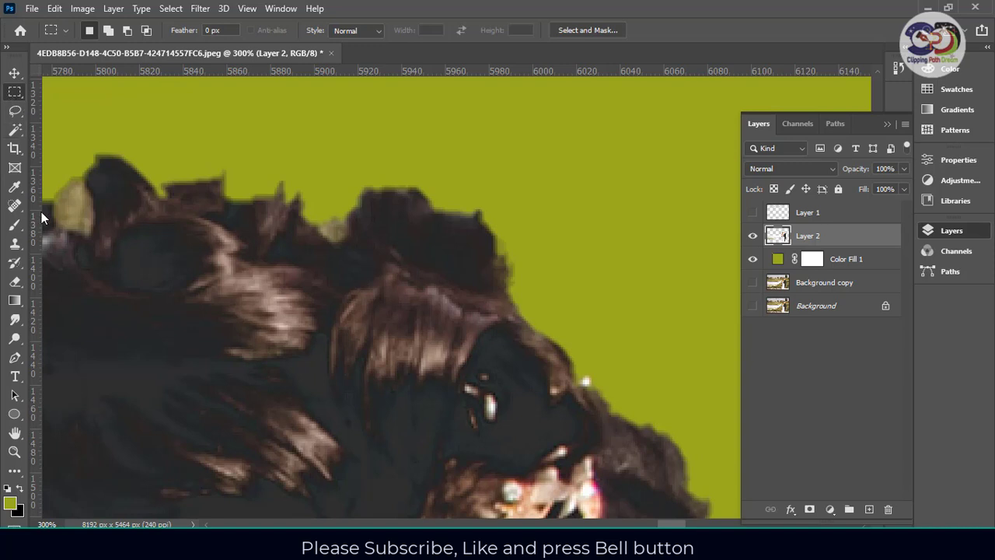
{"action": "left_click", "coordinate": [14, 72]}
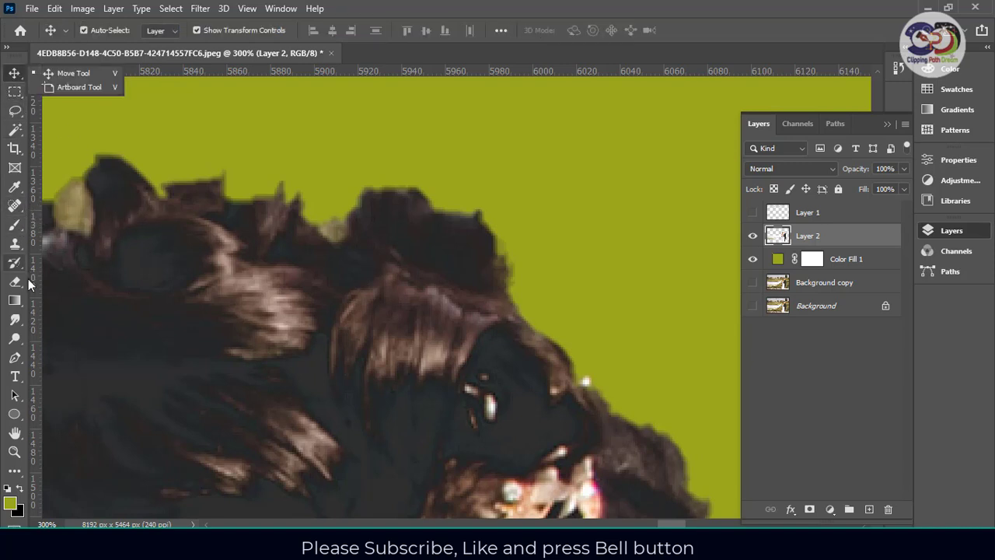
{"action": "left_click", "coordinate": [16, 321]}
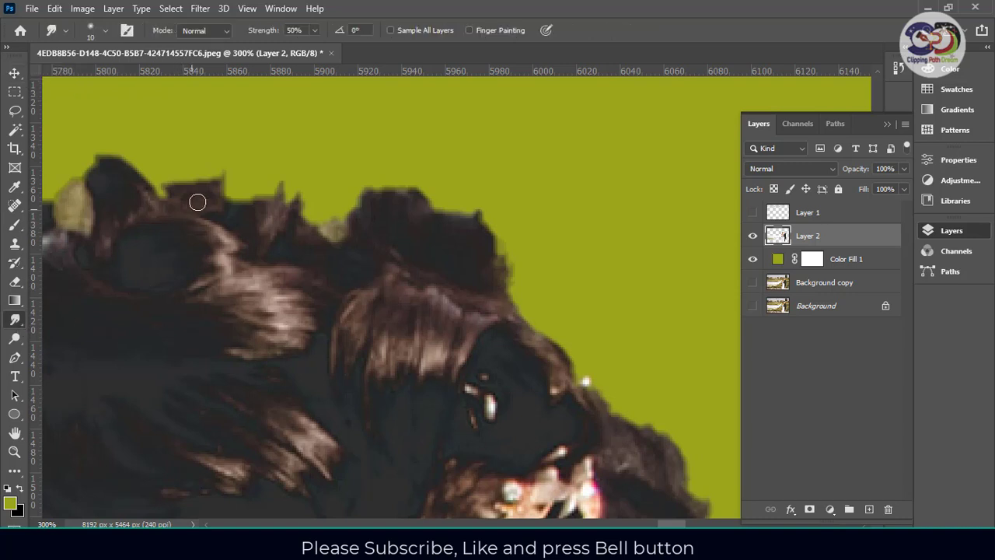
- Smudge the jagged hair tufts along the crown of the bride's updo on Layer 2
{"action": "left_click_drag", "start_coordinate": [198, 181], "coordinate": [178, 180]}
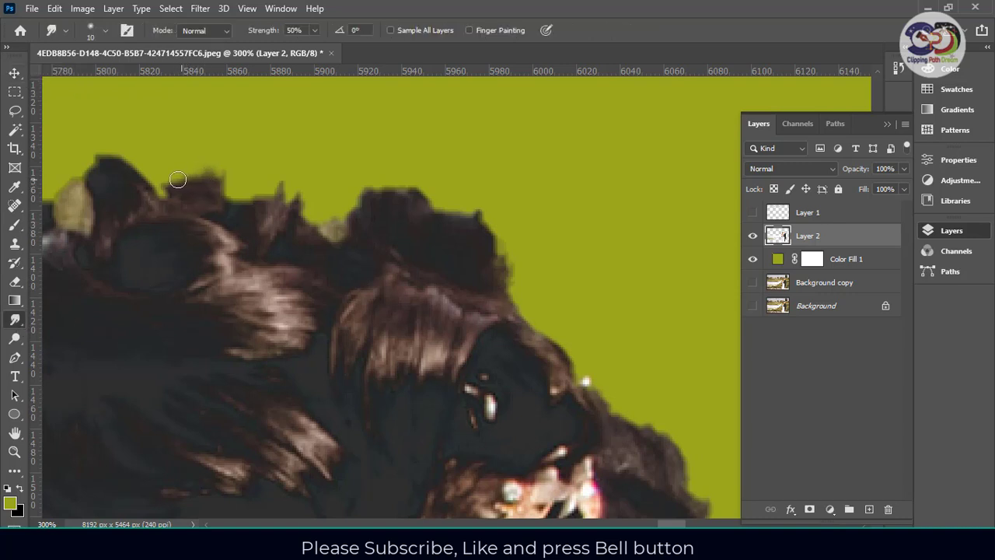
{"action": "mouse_move", "coordinate": [258, 201]}
{"action": "left_mouse_down"}
{"action": "mouse_move", "coordinate": [130, 174]}
{"action": "mouse_move", "coordinate": [85, 170]}
{"action": "left_mouse_up"}
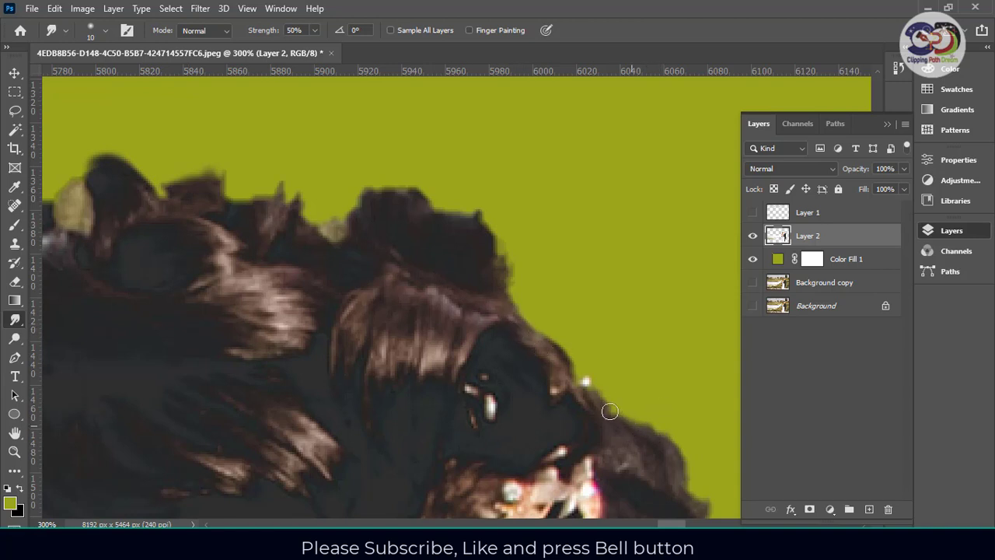
{"action": "left_click_drag", "start_coordinate": [432, 202], "coordinate": [383, 189]}
- Smudge the outline of the bride's hair from the crown down the back of her head on Layer 2
{"action": "left_click_drag", "start_coordinate": [317, 283], "coordinate": [622, 309]}
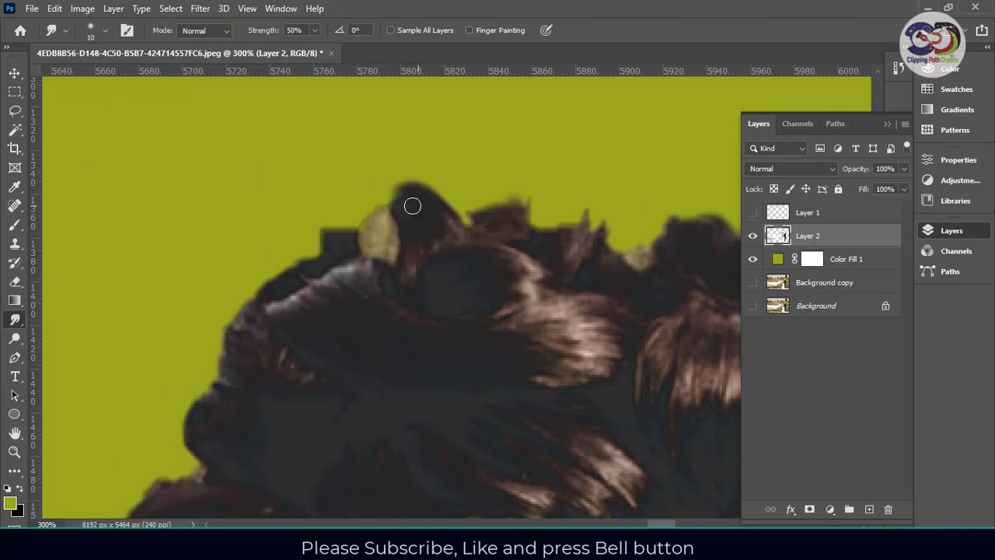
{"action": "mouse_move", "coordinate": [411, 204]}
{"action": "left_mouse_down"}
{"action": "mouse_move", "coordinate": [321, 234]}
{"action": "mouse_move", "coordinate": [294, 266]}
{"action": "left_mouse_up"}
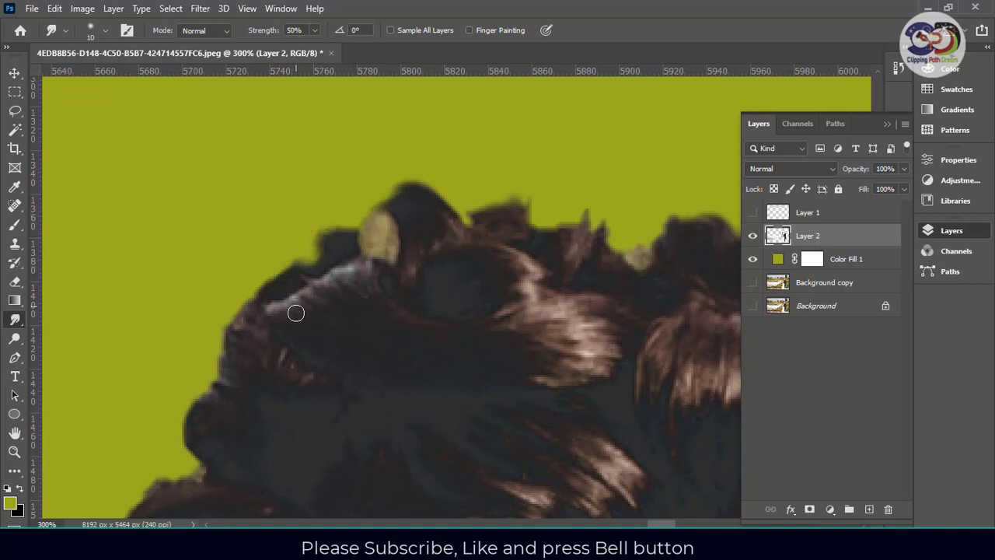
{"action": "mouse_move", "coordinate": [293, 311]}
{"action": "left_mouse_down"}
{"action": "mouse_move", "coordinate": [373, 257]}
{"action": "mouse_move", "coordinate": [316, 271]}
{"action": "mouse_move", "coordinate": [296, 329]}
{"action": "mouse_move", "coordinate": [366, 211]}
{"action": "left_mouse_up"}
{"action": "mouse_move", "coordinate": [347, 247]}
{"action": "left_mouse_down"}
{"action": "mouse_move", "coordinate": [331, 295]}
{"action": "mouse_move", "coordinate": [386, 209]}
{"action": "mouse_move", "coordinate": [334, 236]}
{"action": "mouse_move", "coordinate": [324, 252]}
{"action": "mouse_move", "coordinate": [321, 318]}
{"action": "mouse_move", "coordinate": [390, 207]}
{"action": "mouse_move", "coordinate": [315, 311]}
{"action": "left_mouse_up"}
{"action": "mouse_move", "coordinate": [378, 265]}
{"action": "left_mouse_down"}
{"action": "mouse_move", "coordinate": [398, 158]}
{"action": "mouse_move", "coordinate": [363, 222]}
{"action": "mouse_move", "coordinate": [349, 280]}
{"action": "mouse_move", "coordinate": [319, 178]}
{"action": "left_mouse_up"}
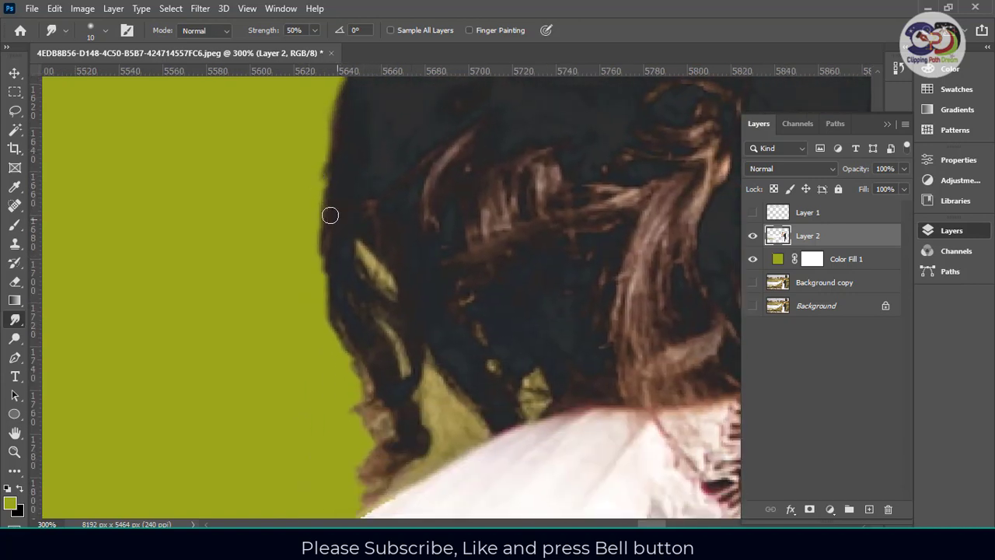
{"action": "mouse_move", "coordinate": [330, 215]}
{"action": "left_mouse_down"}
{"action": "mouse_move", "coordinate": [316, 251]}
{"action": "mouse_move", "coordinate": [342, 352]}
{"action": "mouse_move", "coordinate": [300, 240]}
{"action": "left_mouse_up"}
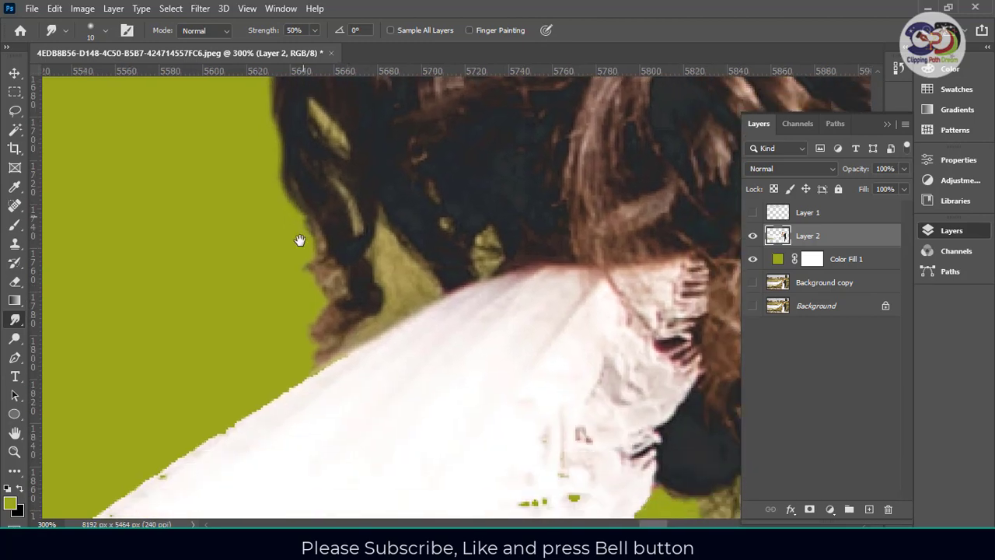
- Remove the leftover background patches between the bride's loose curls and the veil's upper edge, selecting each with the Magic Wand
{"action": "mouse_move", "coordinate": [394, 281]}
{"action": "left_mouse_down"}
{"action": "mouse_move", "coordinate": [282, 169]}
{"action": "mouse_move", "coordinate": [346, 213]}
{"action": "left_mouse_up"}
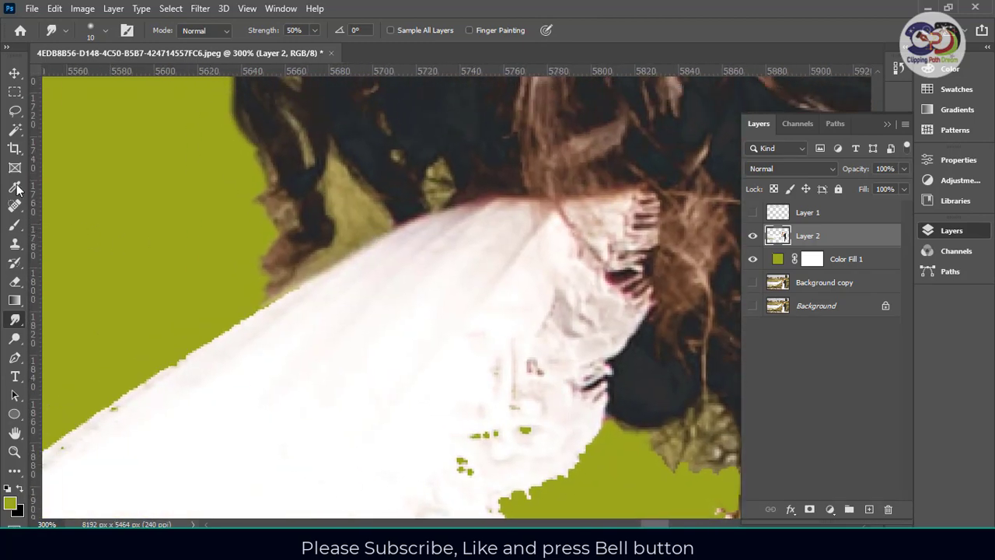
{"action": "left_click", "coordinate": [15, 129]}
{"action": "left_click", "coordinate": [354, 221]}
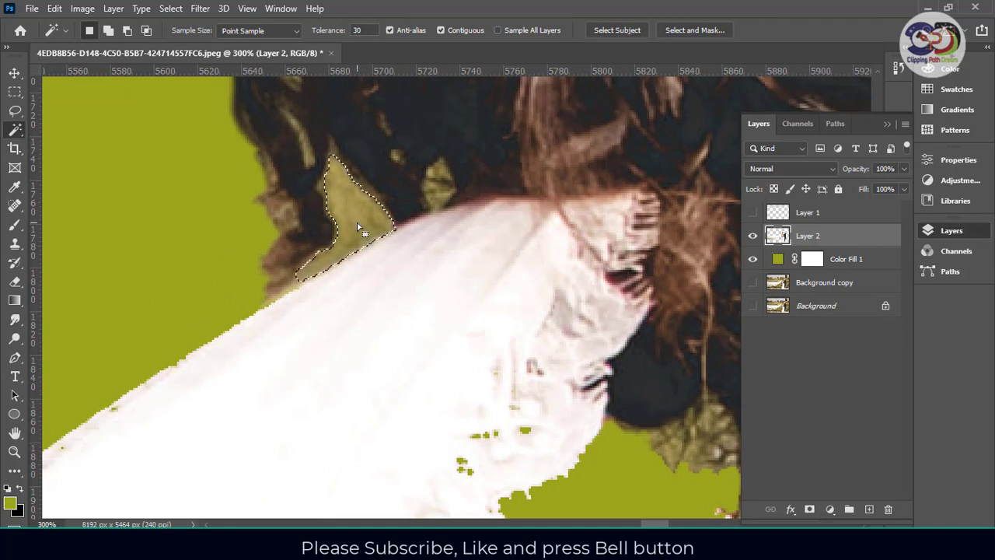
{"action": "key", "text": "alt+BackSpace"}
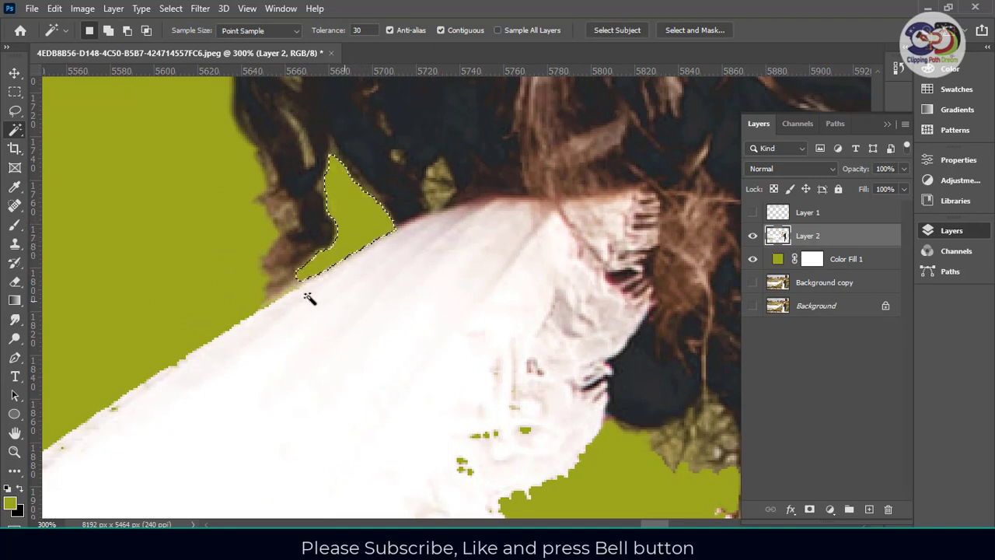
{"action": "left_click", "coordinate": [283, 289]}
{"action": "key", "text": "alt+BackSpace"}
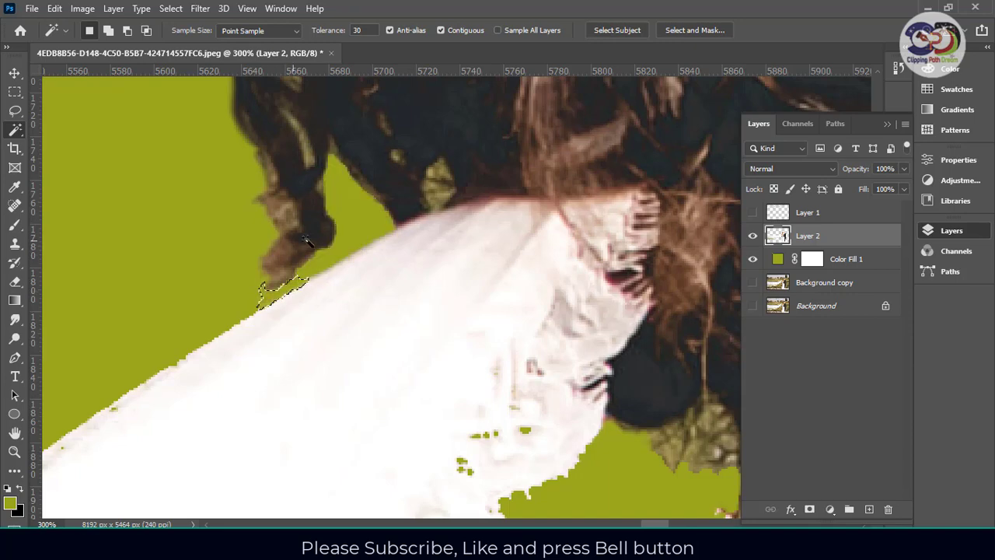
- Delete the thin leftover background strips along the bride's nape on Layer 2 and clear the selection
{"action": "left_click_drag", "start_coordinate": [653, 360], "coordinate": [352, 208]}
{"action": "left_click", "coordinate": [414, 363]}
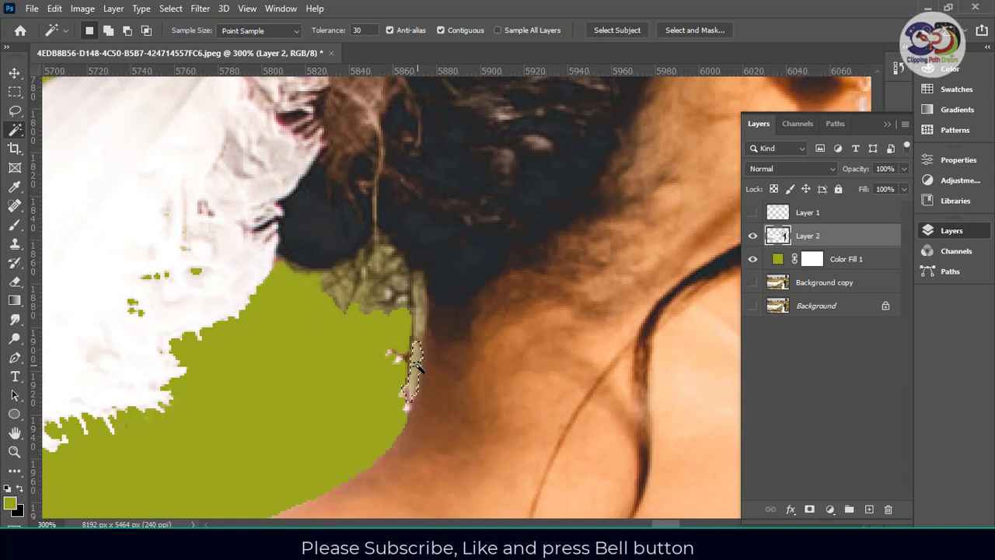
{"action": "key", "text": "Delete"}
{"action": "left_click", "coordinate": [420, 321]}
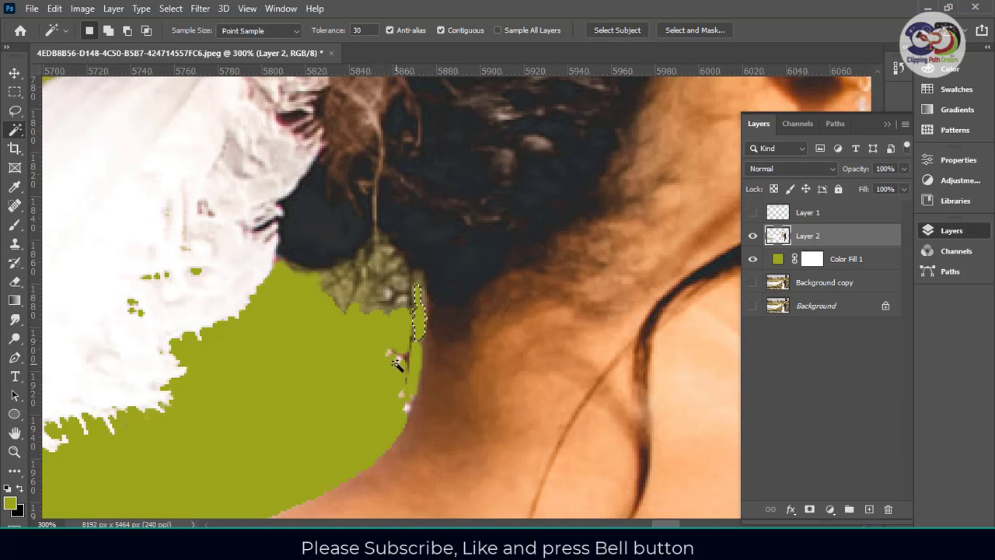
{"action": "key", "text": "Delete"}
{"action": "key", "text": "ctrl+d"}
- Smudge the veil's jagged lace edge down to the bride's shoulder with the Smudge tool at 50% strength
{"action": "left_click_drag", "start_coordinate": [240, 343], "coordinate": [544, 254]}
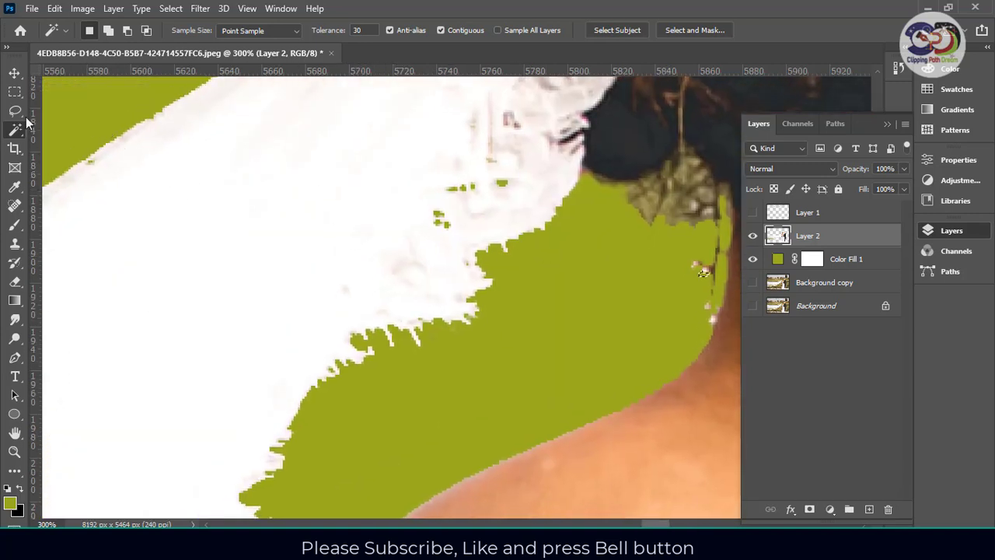
{"action": "left_click", "coordinate": [16, 93]}
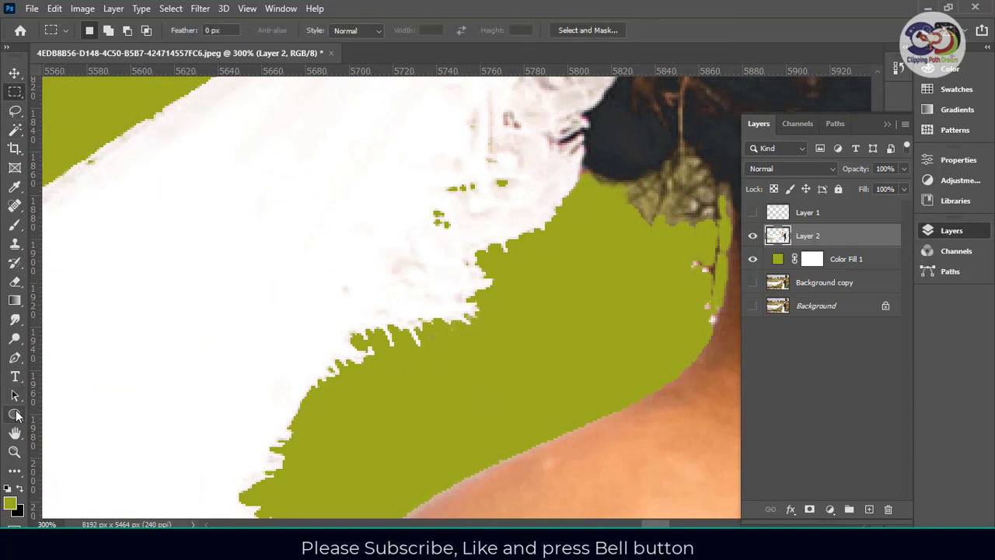
{"action": "left_click", "coordinate": [15, 319]}
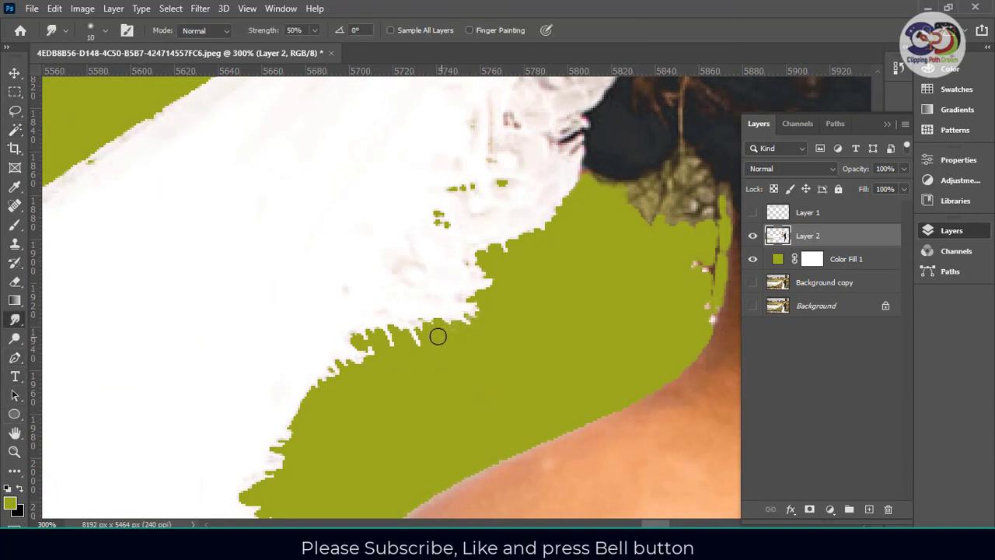
{"action": "left_click_drag", "start_coordinate": [422, 295], "coordinate": [545, 188]}
{"action": "mouse_move", "coordinate": [500, 204]}
{"action": "left_mouse_down"}
{"action": "mouse_move", "coordinate": [549, 192]}
{"action": "mouse_move", "coordinate": [502, 200]}
{"action": "mouse_move", "coordinate": [501, 222]}
{"action": "mouse_move", "coordinate": [459, 238]}
{"action": "mouse_move", "coordinate": [413, 315]}
{"action": "mouse_move", "coordinate": [414, 337]}
{"action": "mouse_move", "coordinate": [376, 370]}
{"action": "mouse_move", "coordinate": [423, 397]}
{"action": "mouse_move", "coordinate": [435, 422]}
{"action": "left_mouse_up"}
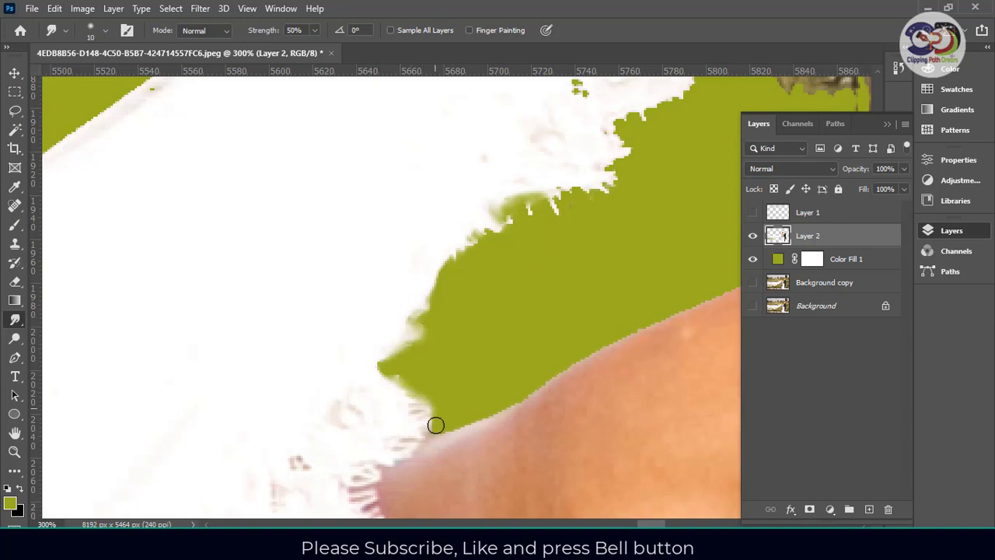
{"action": "left_click_drag", "start_coordinate": [537, 199], "coordinate": [398, 354]}
- Smudge the veil's lace edge just below the bride's hair and blend the small green holes inside the lace
{"action": "mouse_move", "coordinate": [480, 340]}
{"action": "left_mouse_down"}
{"action": "mouse_move", "coordinate": [436, 349]}
{"action": "mouse_move", "coordinate": [423, 368]}
{"action": "mouse_move", "coordinate": [384, 374]}
{"action": "mouse_move", "coordinate": [326, 407]}
{"action": "left_mouse_up"}
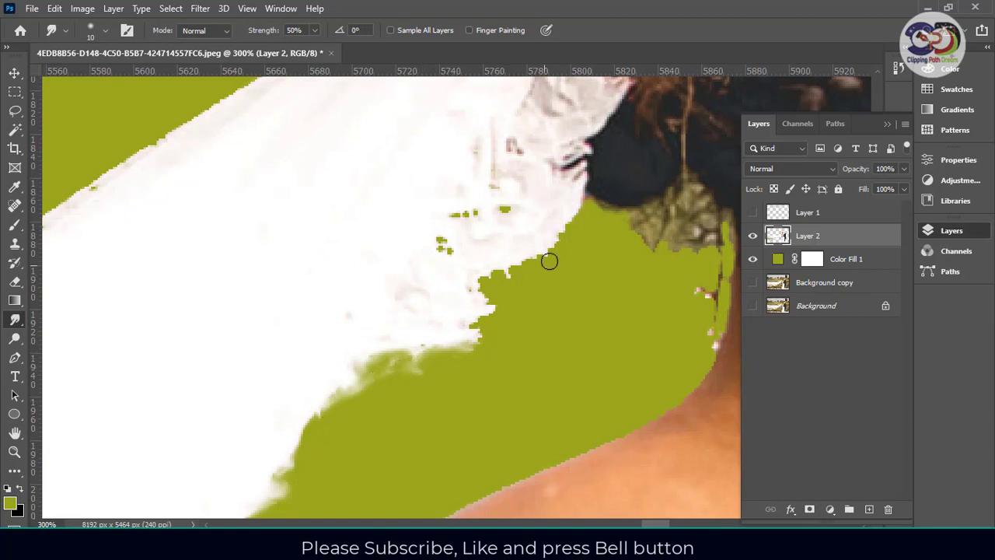
{"action": "mouse_move", "coordinate": [534, 261]}
{"action": "left_mouse_down"}
{"action": "mouse_move", "coordinate": [484, 283]}
{"action": "mouse_move", "coordinate": [493, 311]}
{"action": "mouse_move", "coordinate": [477, 324]}
{"action": "mouse_move", "coordinate": [470, 349]}
{"action": "left_mouse_up"}
{"action": "left_click_drag", "start_coordinate": [579, 200], "coordinate": [557, 241]}
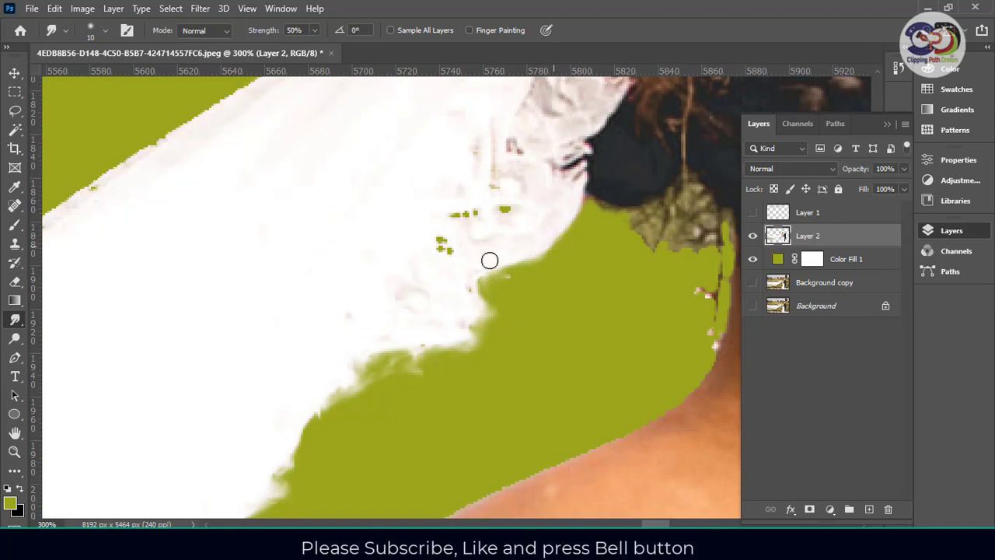
{"action": "mouse_move", "coordinate": [468, 213]}
{"action": "left_mouse_down"}
{"action": "mouse_move", "coordinate": [453, 215]}
{"action": "mouse_move", "coordinate": [473, 218]}
{"action": "mouse_move", "coordinate": [444, 244]}
{"action": "left_mouse_up"}
{"action": "left_click_drag", "start_coordinate": [508, 208], "coordinate": [497, 210]}
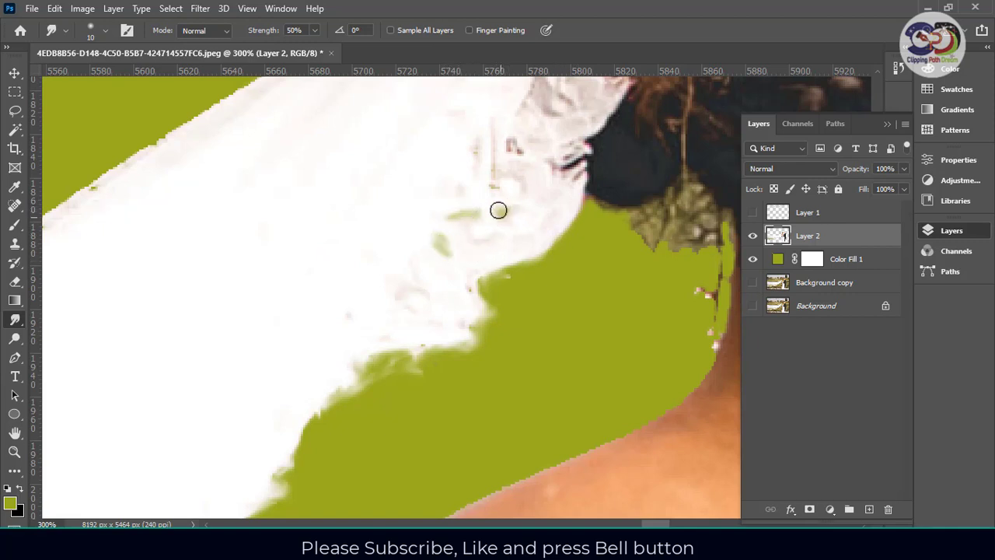
- Smudge the jagged edges of the bride's loose curl hanging just above the veil on Layer 2
{"action": "key", "text": "space"}
{"action": "left_click_drag", "start_coordinate": [497, 150], "coordinate": [460, 270]}
{"action": "key", "text": "space"}
{"action": "left_click_drag", "start_coordinate": [333, 222], "coordinate": [526, 302]}
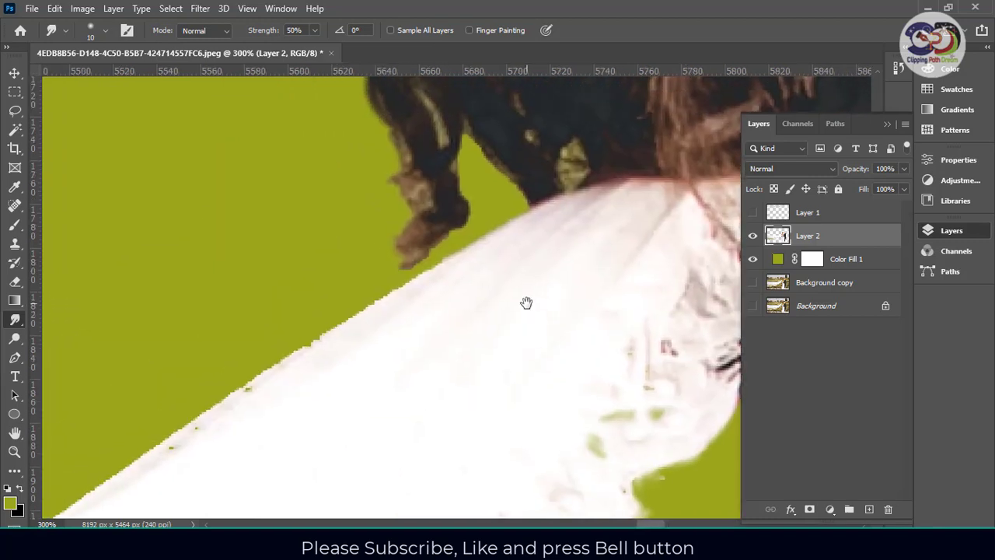
{"action": "left_click_drag", "start_coordinate": [421, 196], "coordinate": [405, 212]}
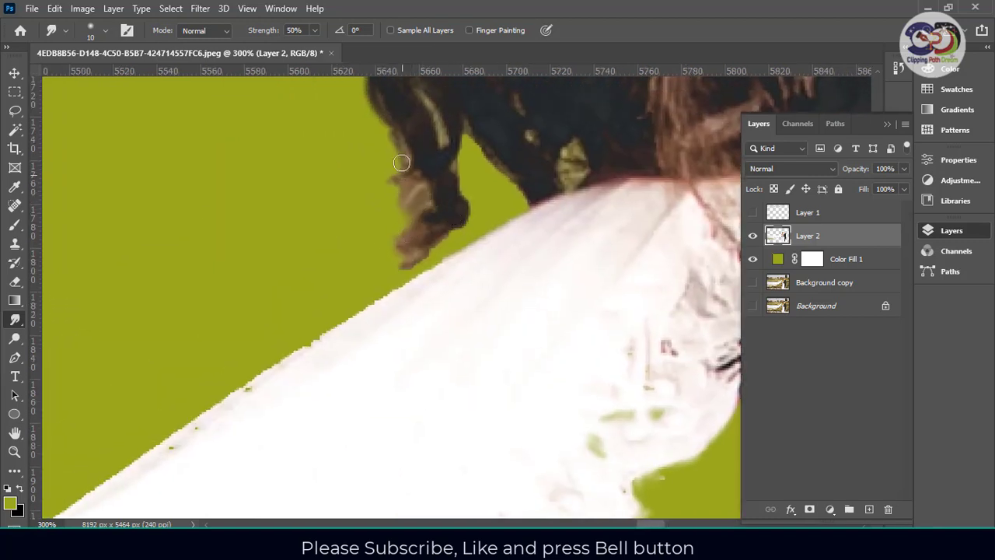
{"action": "left_click_drag", "start_coordinate": [401, 163], "coordinate": [397, 143]}
{"action": "mouse_move", "coordinate": [409, 202]}
{"action": "left_mouse_down"}
{"action": "mouse_move", "coordinate": [413, 251]}
{"action": "mouse_move", "coordinate": [453, 229]}
{"action": "mouse_move", "coordinate": [423, 261]}
{"action": "left_mouse_up"}
- Smudge the stray specks, thin strands and ragged lower edge of the hair patch beside the bride's nape
{"action": "left_click_drag", "start_coordinate": [549, 197], "coordinate": [224, 225]}
{"action": "left_click_drag", "start_coordinate": [408, 347], "coordinate": [377, 117]}
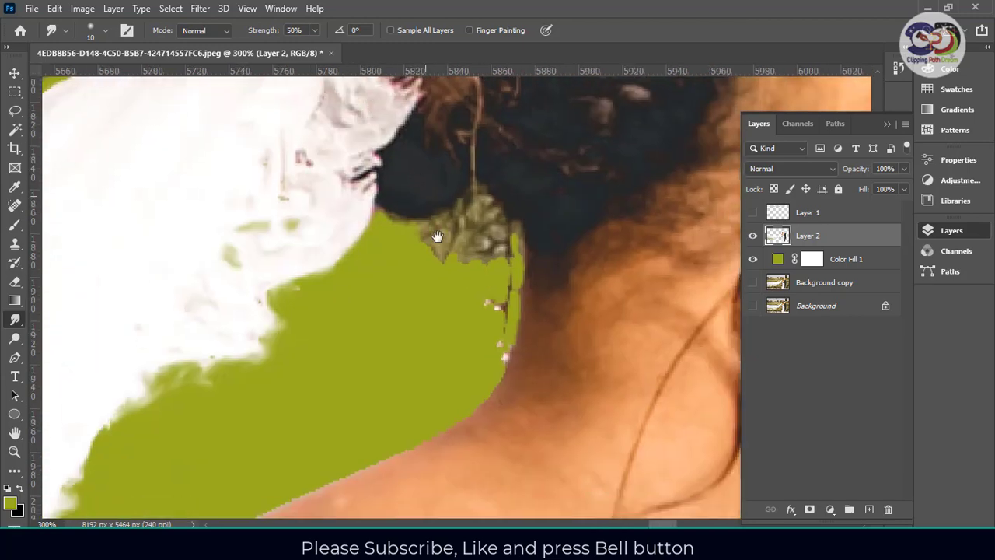
{"action": "left_click_drag", "start_coordinate": [493, 303], "coordinate": [496, 325]}
{"action": "left_click_drag", "start_coordinate": [508, 278], "coordinate": [506, 349]}
{"action": "left_click_drag", "start_coordinate": [480, 264], "coordinate": [436, 262]}
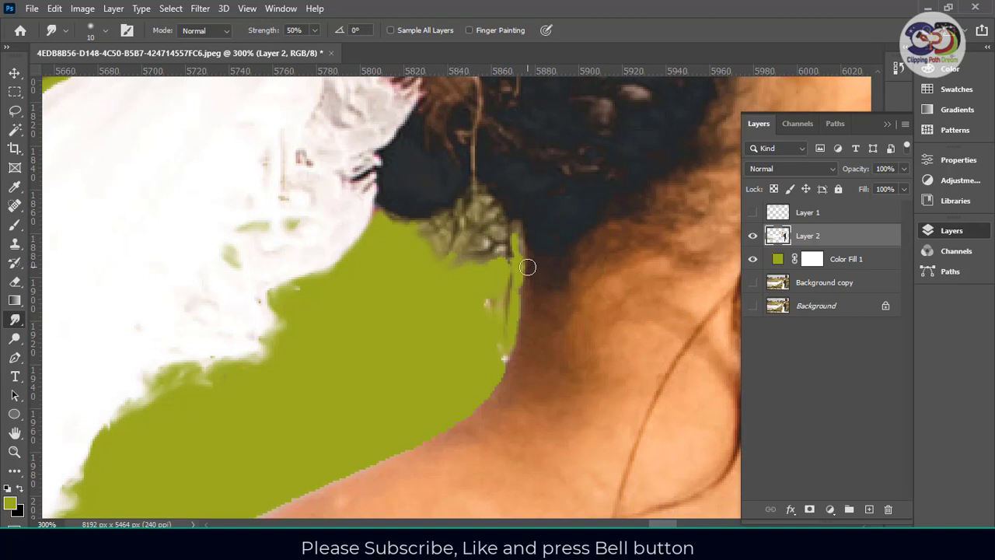
{"action": "left_click_drag", "start_coordinate": [506, 253], "coordinate": [509, 273]}
{"action": "left_click_drag", "start_coordinate": [484, 239], "coordinate": [469, 254]}
- Set the Magic Wand tolerance to 20 and delete the leftover background patch between the bride's chin and shoulder
{"action": "left_click_drag", "start_coordinate": [510, 223], "coordinate": [287, 298]}
{"action": "mouse_move", "coordinate": [528, 291]}
{"action": "left_mouse_down"}
{"action": "mouse_move", "coordinate": [380, 268]}
{"action": "mouse_move", "coordinate": [270, 191]}
{"action": "left_mouse_up"}
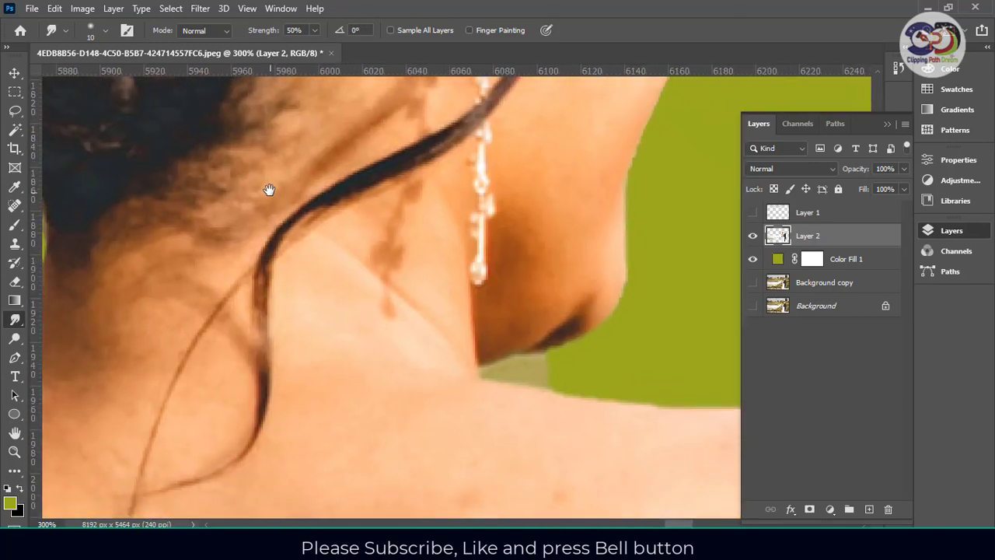
{"action": "left_click", "coordinate": [15, 128]}
{"action": "left_click", "coordinate": [542, 380]}
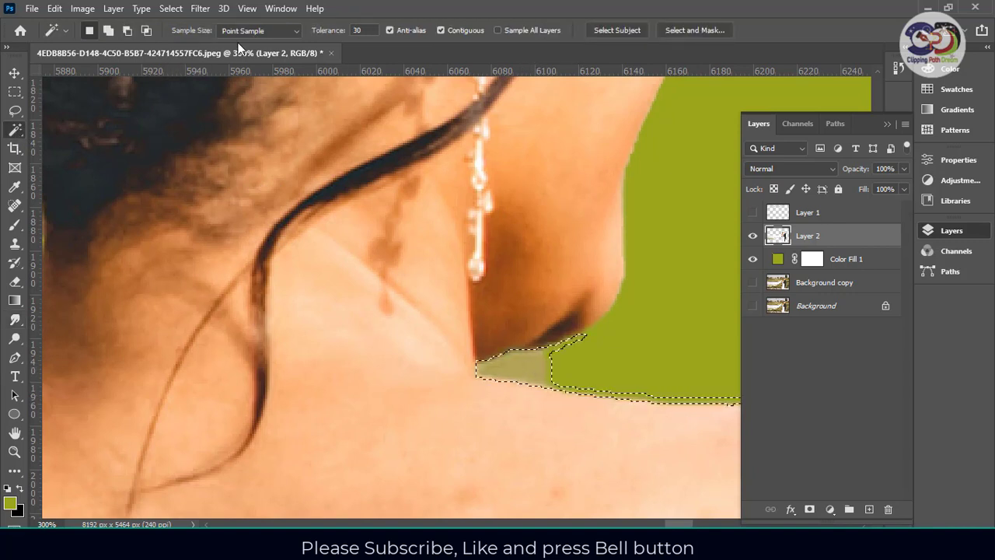
{"action": "left_click", "coordinate": [361, 31]}
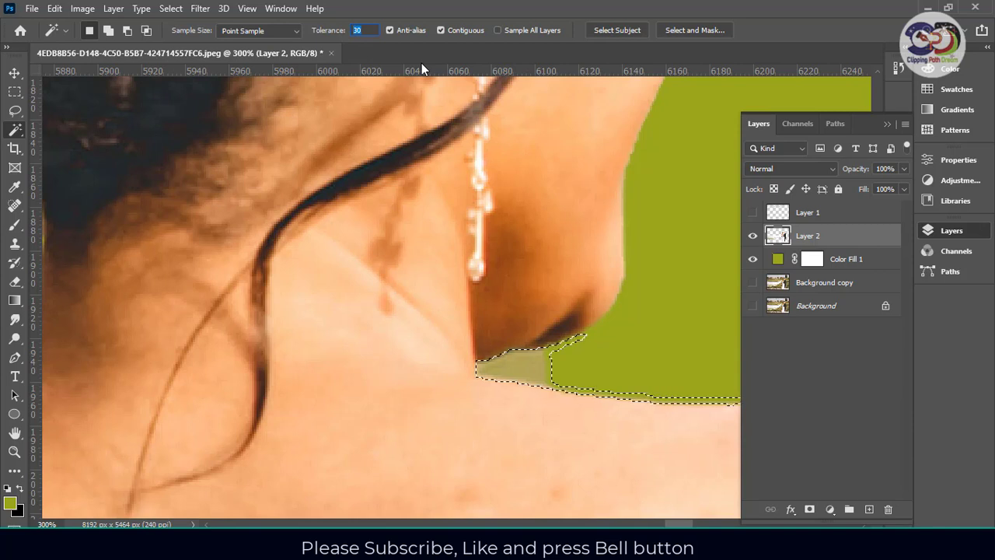
{"action": "type", "text": "20"}
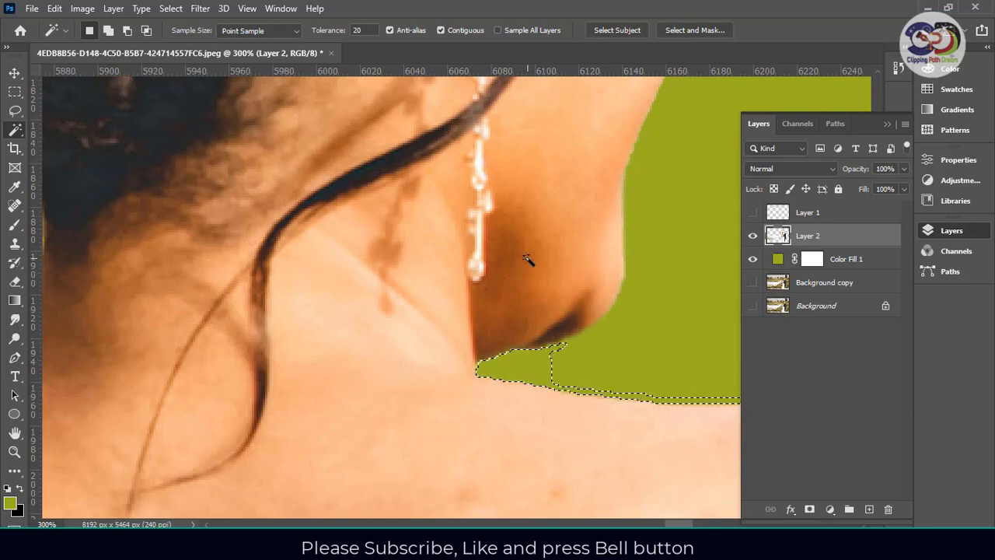
- Examine the cutout edges around the bride's hair and face and the groom's head for remaining flaws
{"action": "key", "text": "ctrl+minus"}
{"action": "key", "text": "ctrl+minus"}
{"action": "left_click_drag", "start_coordinate": [610, 312], "coordinate": [374, 306]}
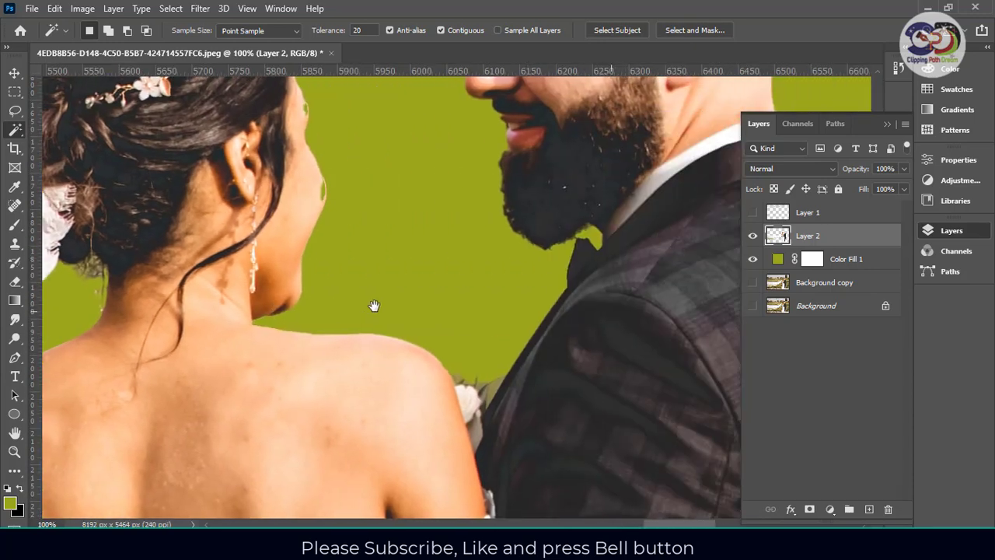
{"action": "left_click_drag", "start_coordinate": [522, 346], "coordinate": [310, 422]}
{"action": "left_click_drag", "start_coordinate": [446, 311], "coordinate": [575, 429]}
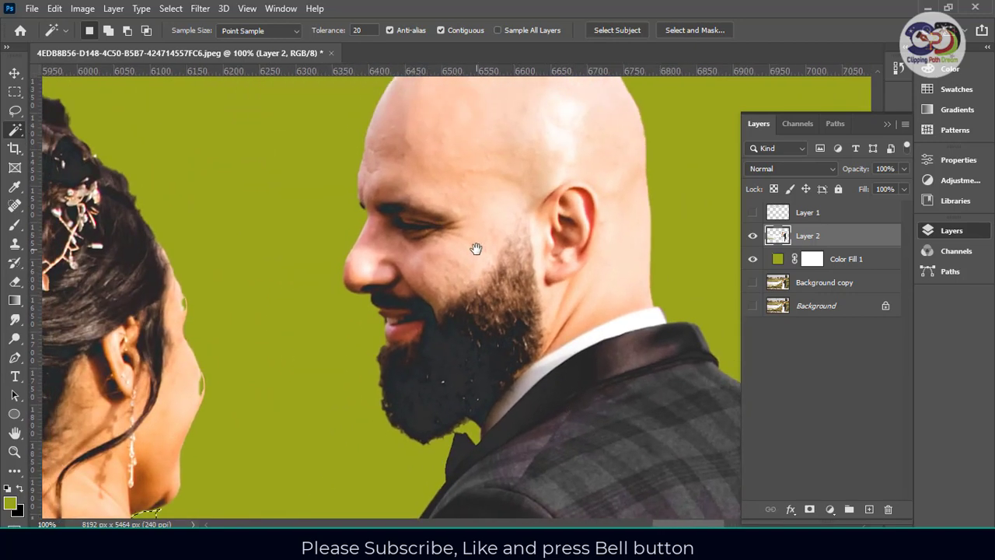
{"action": "left_click_drag", "start_coordinate": [476, 248], "coordinate": [723, 225]}
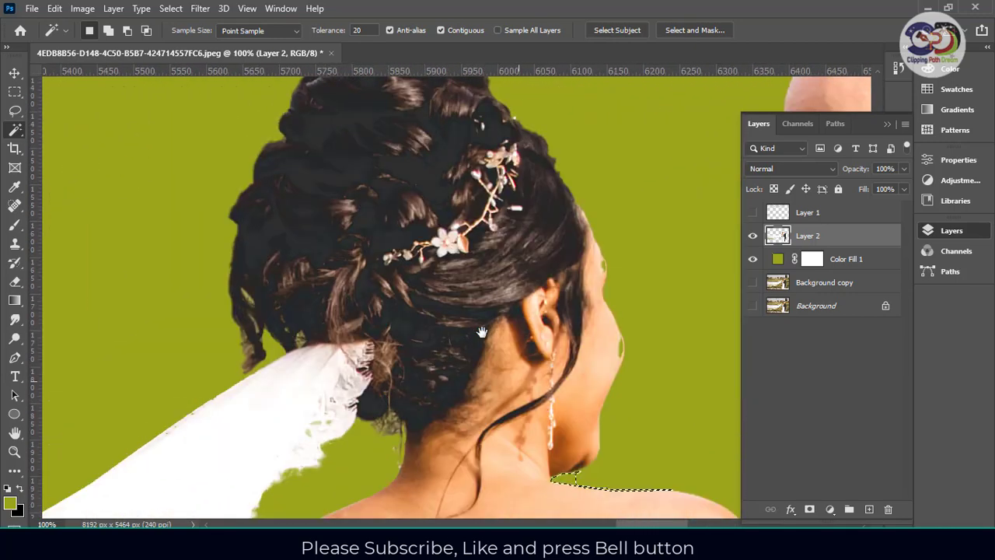
{"action": "left_click_drag", "start_coordinate": [479, 331], "coordinate": [347, 427]}
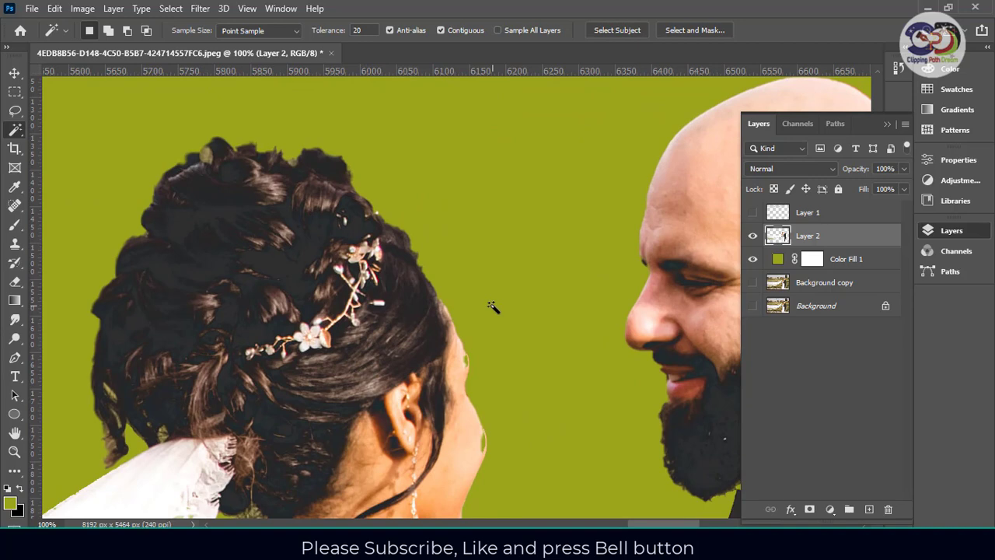
{"action": "scroll", "coordinate": [492, 305], "scroll_direction": "up", "scroll_amount": 2}
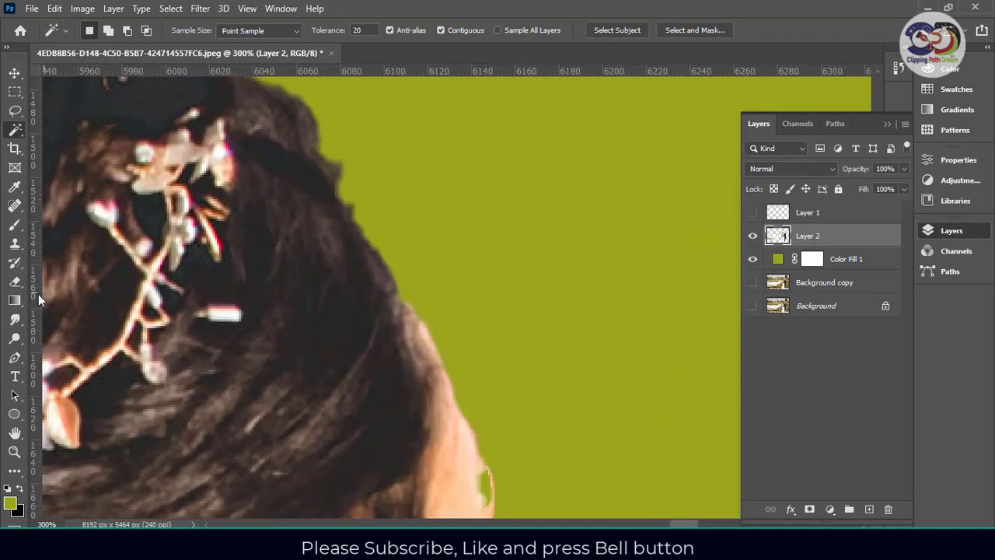
{"action": "left_click", "coordinate": [44, 222]}
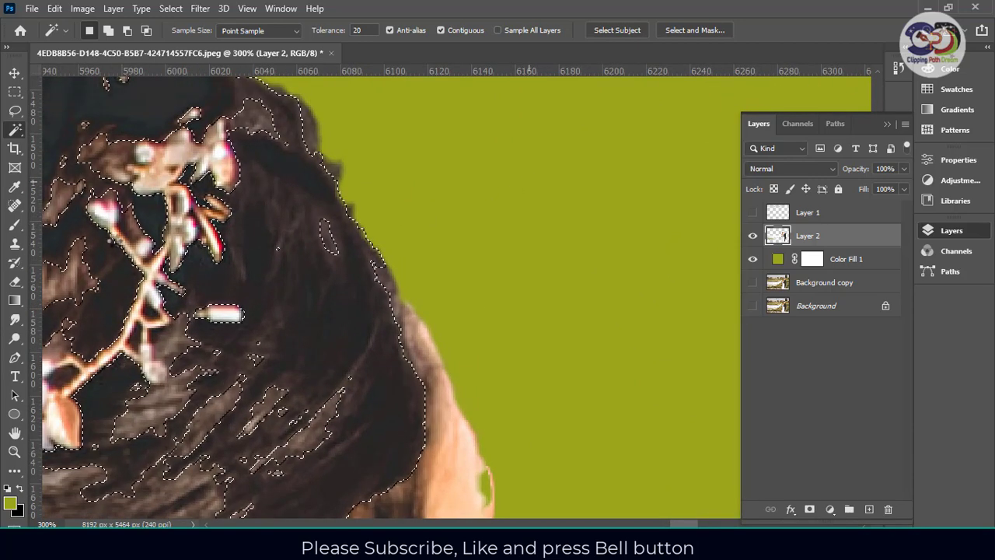
{"action": "key", "text": "ctrl+d"}
{"action": "left_click", "coordinate": [15, 91]}
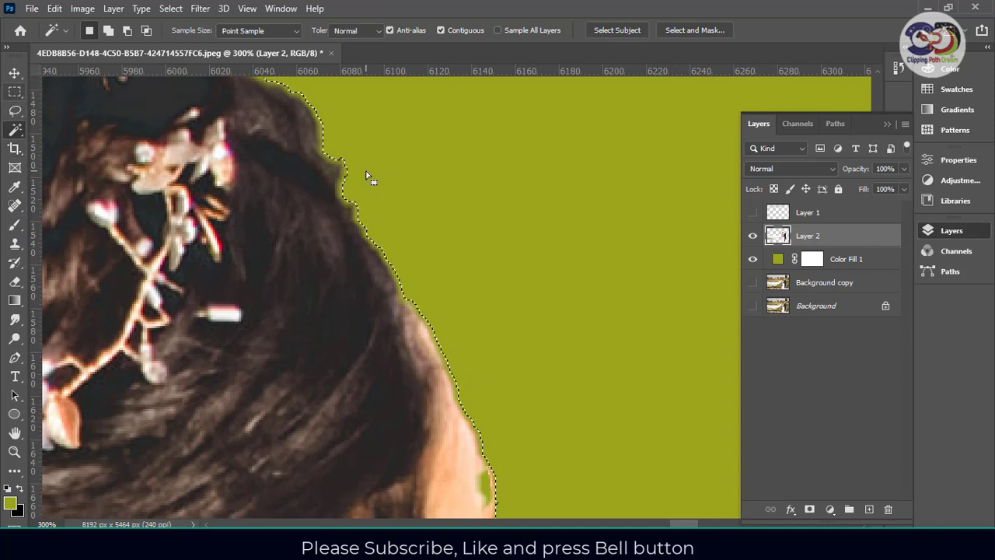
- Smudge the bride's front hairline and forehead edge with the Smudge tool, blending away the small green notch
{"action": "left_click", "coordinate": [15, 320]}
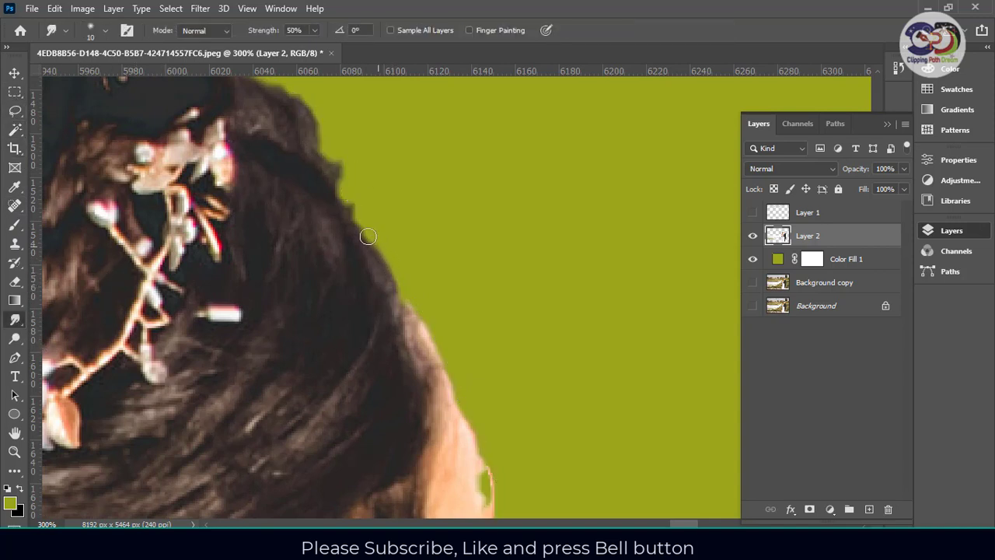
{"action": "mouse_move", "coordinate": [367, 235]}
{"action": "left_mouse_down"}
{"action": "mouse_move", "coordinate": [359, 207]}
{"action": "mouse_move", "coordinate": [337, 207]}
{"action": "mouse_move", "coordinate": [342, 166]}
{"action": "left_mouse_up"}
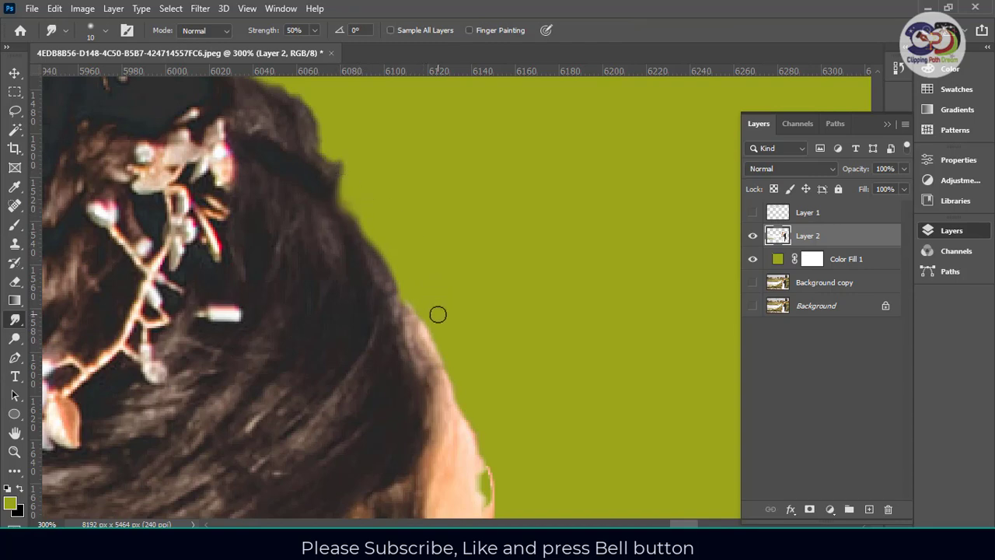
{"action": "left_click_drag", "start_coordinate": [404, 280], "coordinate": [397, 169]}
{"action": "left_click_drag", "start_coordinate": [442, 250], "coordinate": [420, 187]}
{"action": "left_click_drag", "start_coordinate": [483, 250], "coordinate": [420, 148]}
- Smudge skin over the green gap in the bride's cheek and smooth the cheek's outer contour
{"action": "left_click_drag", "start_coordinate": [404, 249], "coordinate": [448, 156]}
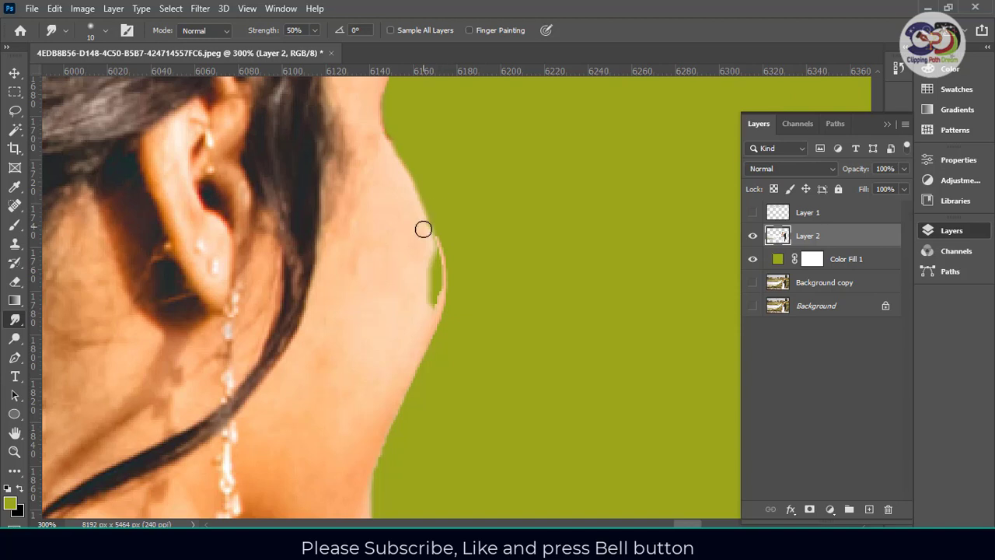
{"action": "mouse_move", "coordinate": [422, 229]}
{"action": "left_mouse_down"}
{"action": "mouse_move", "coordinate": [428, 310]}
{"action": "mouse_move", "coordinate": [439, 284]}
{"action": "mouse_move", "coordinate": [438, 307]}
{"action": "mouse_move", "coordinate": [430, 251]}
{"action": "mouse_move", "coordinate": [435, 260]}
{"action": "left_mouse_up"}
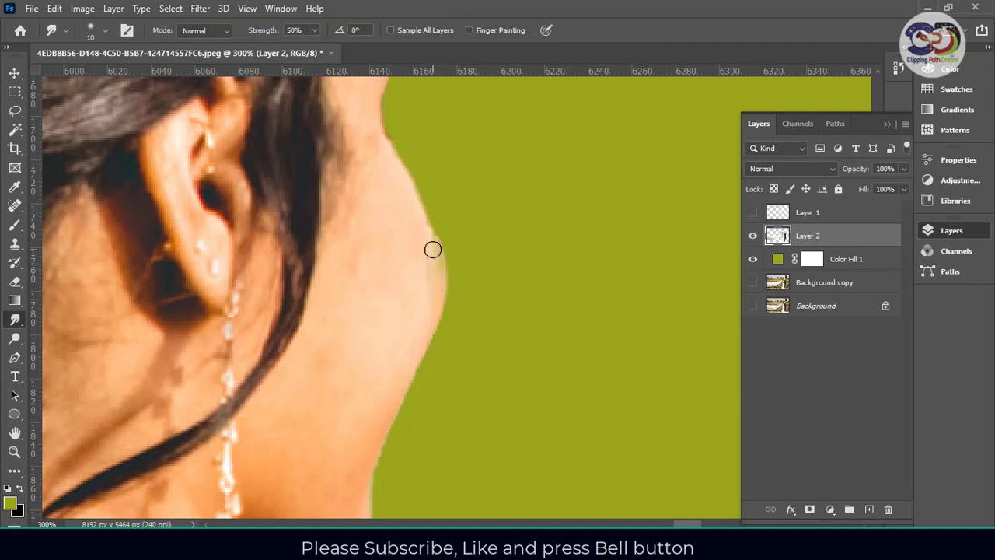
{"action": "mouse_move", "coordinate": [372, 182]}
{"action": "left_mouse_down"}
{"action": "mouse_move", "coordinate": [392, 331]}
{"action": "mouse_move", "coordinate": [364, 293]}
{"action": "left_mouse_up"}
{"action": "mouse_move", "coordinate": [391, 223]}
{"action": "left_mouse_down"}
{"action": "mouse_move", "coordinate": [384, 180]}
{"action": "mouse_move", "coordinate": [389, 214]}
{"action": "mouse_move", "coordinate": [389, 197]}
{"action": "left_mouse_up"}
{"action": "left_click_drag", "start_coordinate": [424, 302], "coordinate": [384, 191]}
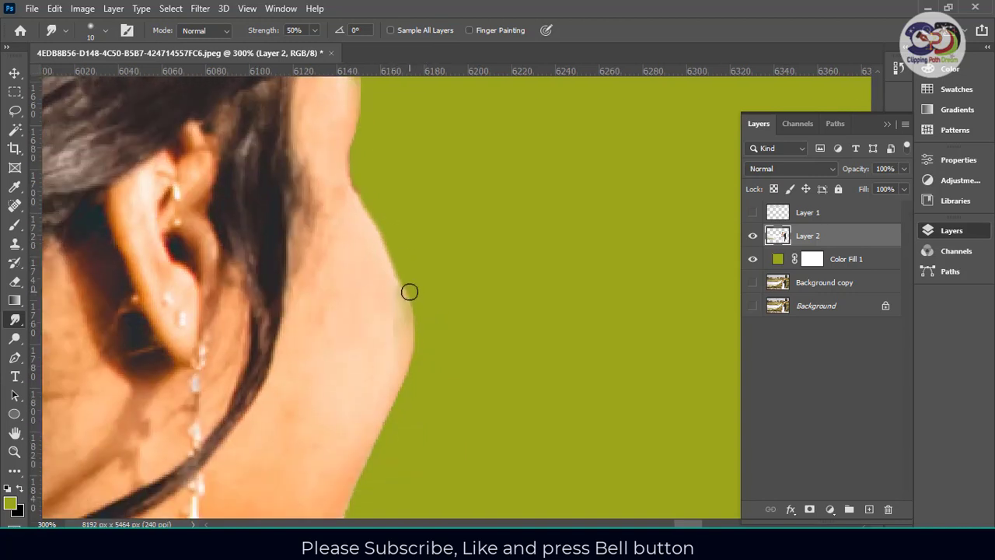
{"action": "mouse_move", "coordinate": [415, 303]}
{"action": "left_mouse_down"}
{"action": "mouse_move", "coordinate": [416, 328]}
{"action": "mouse_move", "coordinate": [411, 283]}
{"action": "mouse_move", "coordinate": [415, 351]}
{"action": "mouse_move", "coordinate": [413, 279]}
{"action": "left_mouse_up"}
{"action": "left_click_drag", "start_coordinate": [417, 316], "coordinate": [415, 350]}
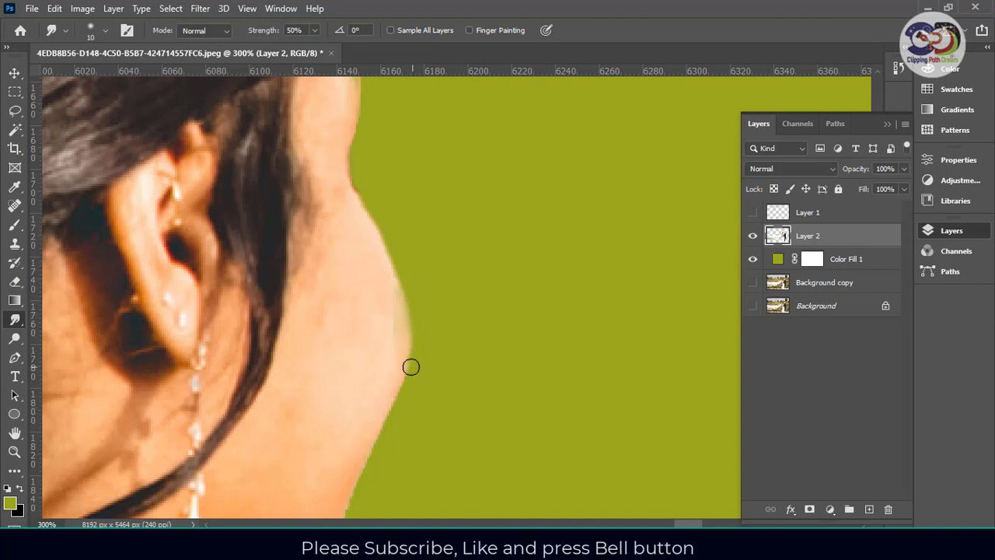
- Smudge the outline of the bride's updo across the crown to soften its cut hair edges
{"action": "mouse_move", "coordinate": [357, 297]}
{"action": "left_mouse_down"}
{"action": "mouse_move", "coordinate": [373, 326]}
{"action": "mouse_move", "coordinate": [396, 291]}
{"action": "mouse_move", "coordinate": [440, 384]}
{"action": "left_mouse_up"}
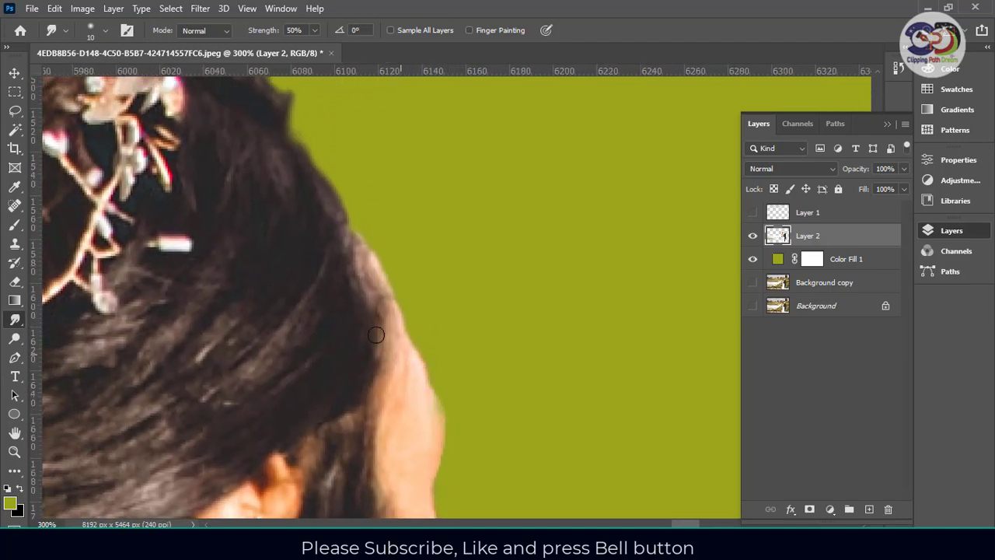
{"action": "left_click_drag", "start_coordinate": [294, 276], "coordinate": [393, 431]}
{"action": "mouse_move", "coordinate": [262, 130]}
{"action": "left_mouse_down"}
{"action": "mouse_move", "coordinate": [419, 293]}
{"action": "mouse_move", "coordinate": [508, 366]}
{"action": "left_mouse_up"}
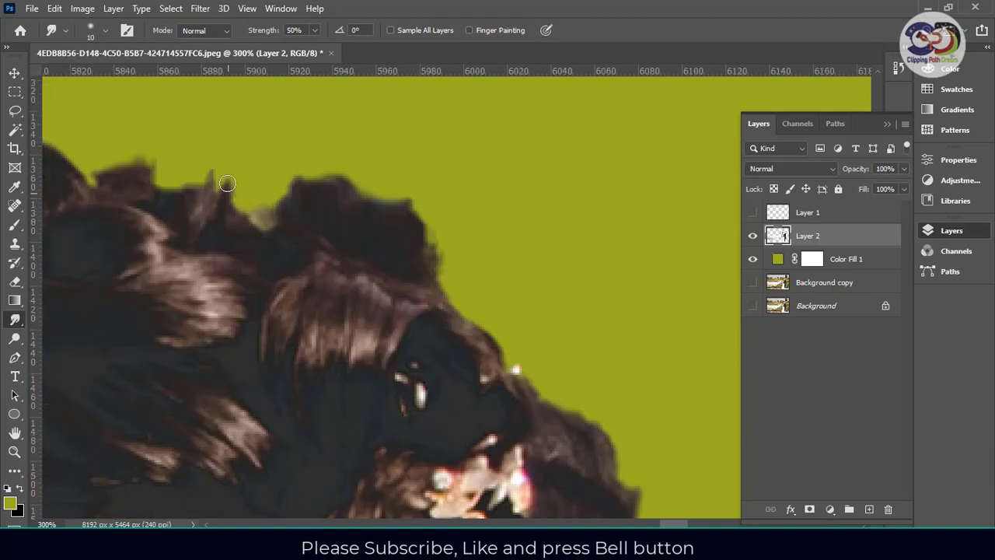
{"action": "left_click_drag", "start_coordinate": [204, 180], "coordinate": [210, 173]}
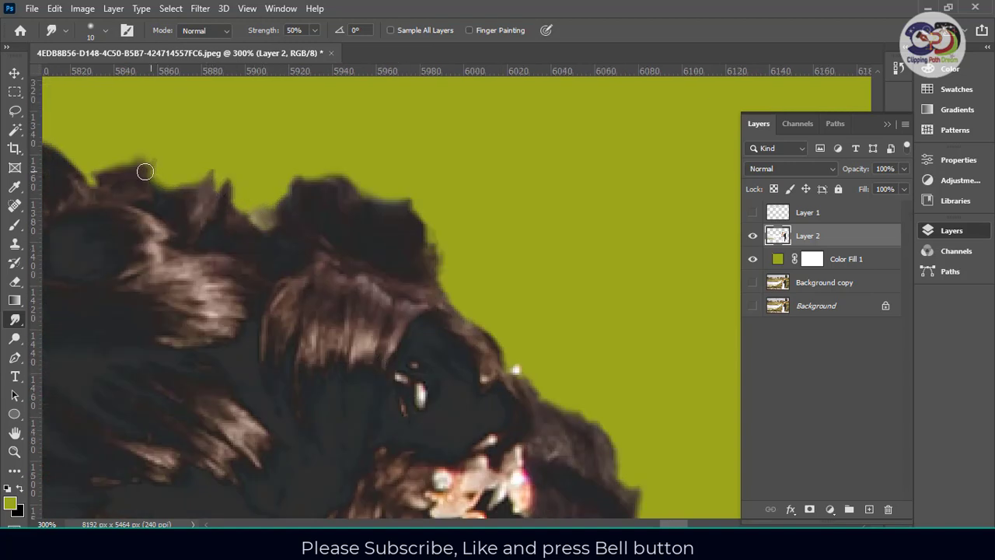
{"action": "left_click_drag", "start_coordinate": [209, 235], "coordinate": [387, 275]}
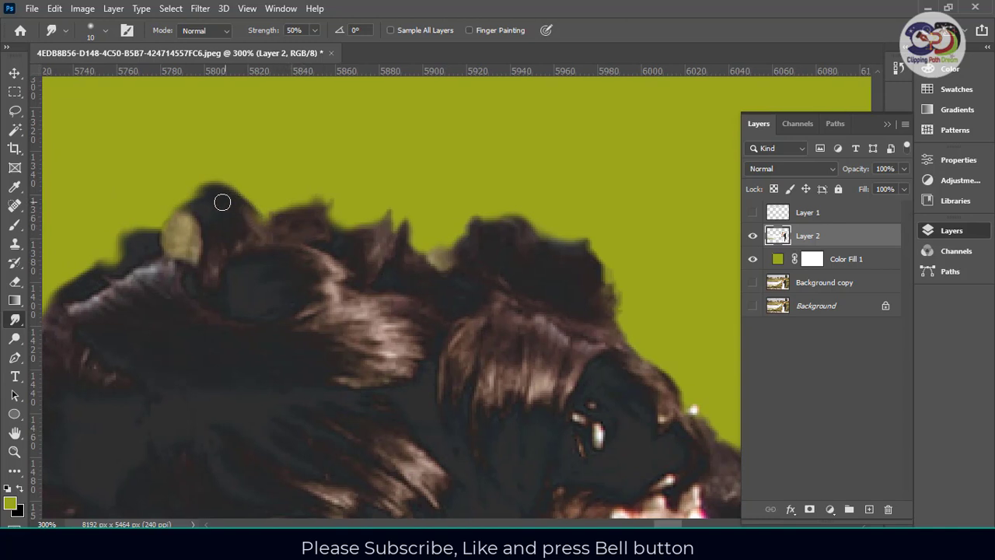
{"action": "left_click_drag", "start_coordinate": [616, 308], "coordinate": [627, 339]}
{"action": "left_click_drag", "start_coordinate": [469, 289], "coordinate": [471, 104]}
{"action": "left_click_drag", "start_coordinate": [719, 357], "coordinate": [644, 147]}
{"action": "left_click_drag", "start_coordinate": [335, 497], "coordinate": [472, 240]}
{"action": "left_click_drag", "start_coordinate": [275, 231], "coordinate": [336, 306]}
{"action": "mouse_move", "coordinate": [275, 235]}
{"action": "left_mouse_down"}
{"action": "mouse_move", "coordinate": [278, 311]}
{"action": "mouse_move", "coordinate": [220, 362]}
{"action": "left_mouse_up"}
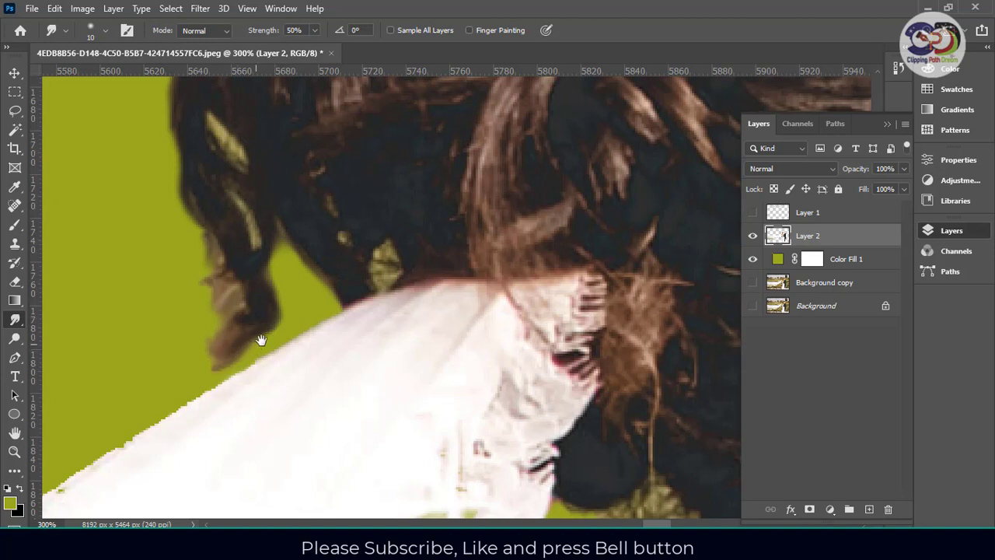
- Smudge the veil's jagged upper edge smooth, working outward from the hanging curl with the 10 px brush
{"action": "left_click_drag", "start_coordinate": [98, 480], "coordinate": [380, 254]}
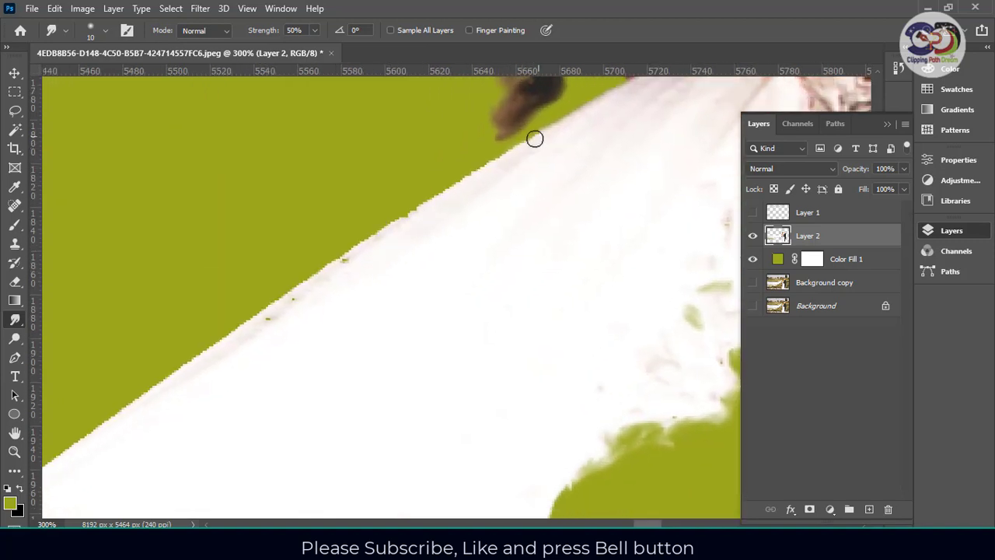
{"action": "mouse_move", "coordinate": [533, 137]}
{"action": "left_mouse_down"}
{"action": "mouse_move", "coordinate": [331, 260]}
{"action": "mouse_move", "coordinate": [190, 362]}
{"action": "mouse_move", "coordinate": [617, 177]}
{"action": "left_mouse_up"}
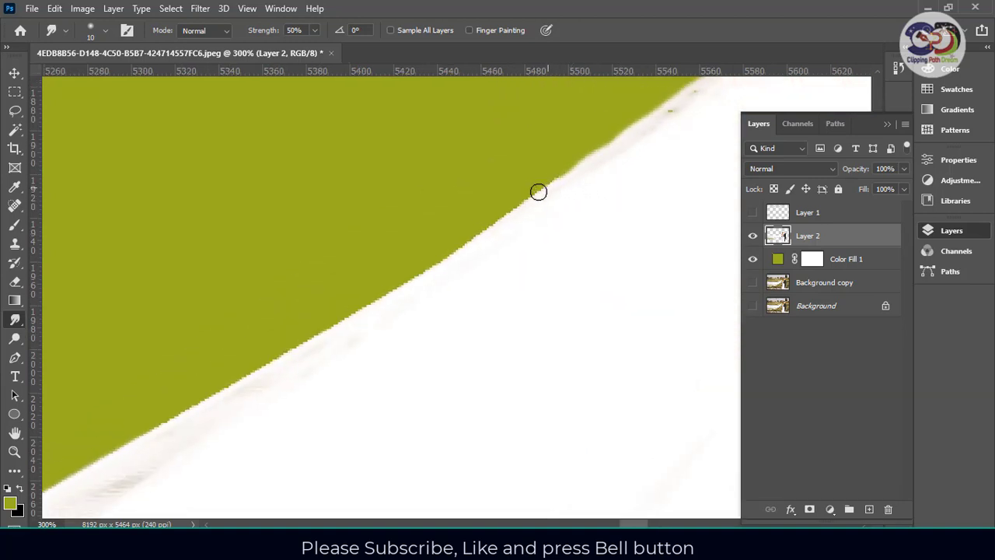
{"action": "left_click_drag", "start_coordinate": [537, 191], "coordinate": [217, 393]}
{"action": "left_click_drag", "start_coordinate": [318, 452], "coordinate": [551, 275]}
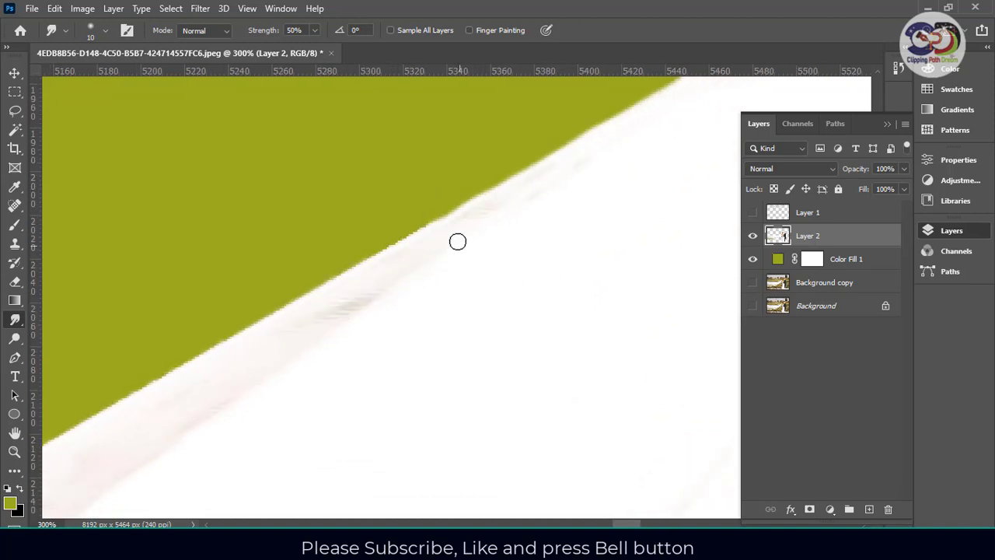
{"action": "mouse_move", "coordinate": [457, 242]}
{"action": "left_mouse_down"}
{"action": "mouse_move", "coordinate": [415, 231]}
{"action": "mouse_move", "coordinate": [188, 360]}
{"action": "left_mouse_up"}
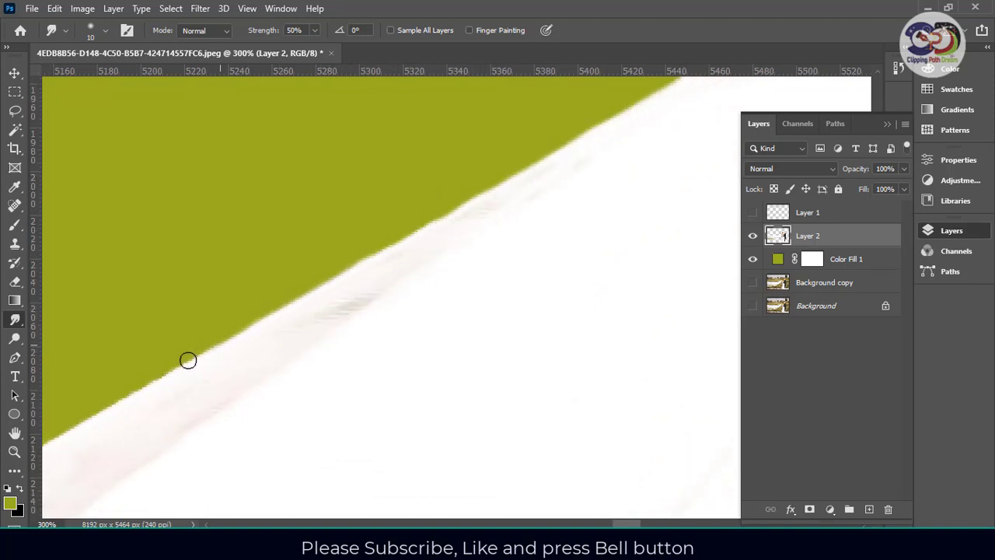
{"action": "mouse_move", "coordinate": [332, 290]}
{"action": "left_mouse_down"}
{"action": "mouse_move", "coordinate": [632, 161]}
{"action": "mouse_move", "coordinate": [375, 306]}
{"action": "mouse_move", "coordinate": [515, 222]}
{"action": "mouse_move", "coordinate": [627, 222]}
{"action": "left_mouse_up"}
{"action": "mouse_move", "coordinate": [573, 182]}
{"action": "left_mouse_down"}
{"action": "mouse_move", "coordinate": [151, 420]}
{"action": "mouse_move", "coordinate": [572, 224]}
{"action": "mouse_move", "coordinate": [601, 230]}
{"action": "left_mouse_up"}
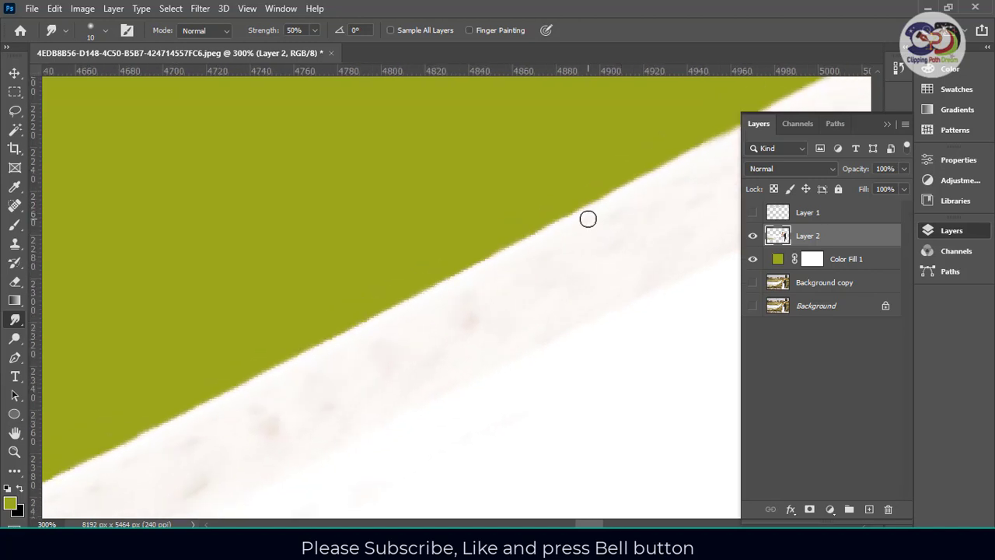
- Smooth the remaining upper edge of the veil toward its far end using a 25 px Smudge brush
{"action": "key", "text": "ctrl+minus"}
{"action": "key", "text": "ctrl+minus"}
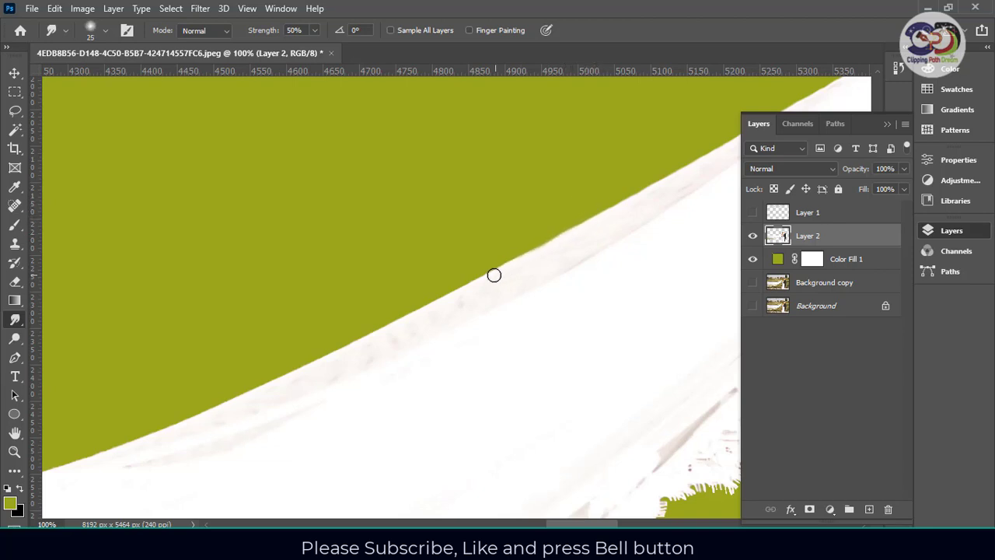
{"action": "left_click_drag", "start_coordinate": [471, 284], "coordinate": [417, 309]}
{"action": "mouse_move", "coordinate": [356, 339]}
{"action": "left_mouse_down"}
{"action": "mouse_move", "coordinate": [296, 370]}
{"action": "mouse_move", "coordinate": [553, 228]}
{"action": "mouse_move", "coordinate": [477, 287]}
{"action": "mouse_move", "coordinate": [300, 340]}
{"action": "mouse_move", "coordinate": [226, 356]}
{"action": "mouse_move", "coordinate": [200, 347]}
{"action": "mouse_move", "coordinate": [546, 272]}
{"action": "mouse_move", "coordinate": [532, 280]}
{"action": "left_mouse_up"}
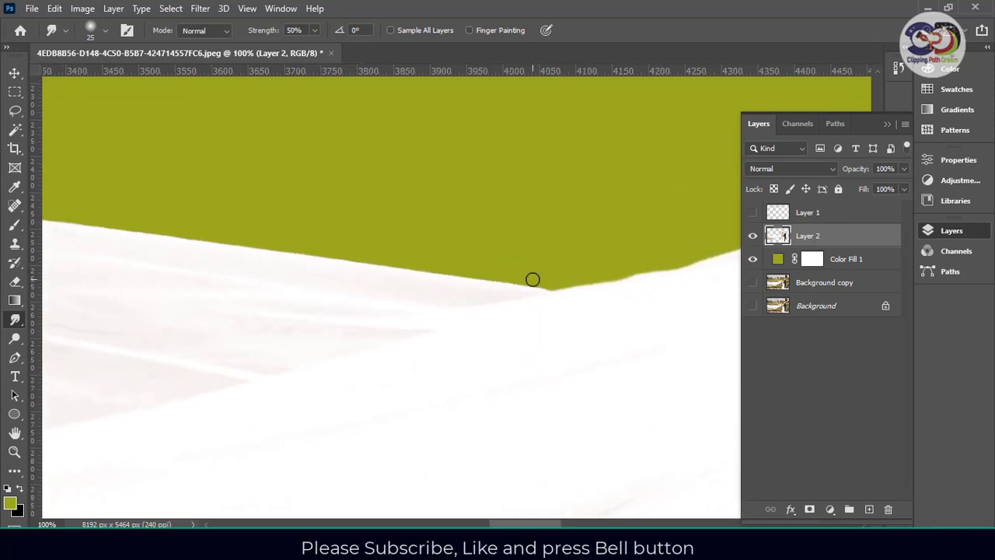
{"action": "left_click_drag", "start_coordinate": [404, 269], "coordinate": [337, 262]}
{"action": "mouse_move", "coordinate": [268, 251]}
{"action": "left_mouse_down"}
{"action": "mouse_move", "coordinate": [133, 229]}
{"action": "mouse_move", "coordinate": [453, 293]}
{"action": "mouse_move", "coordinate": [364, 253]}
{"action": "mouse_move", "coordinate": [222, 243]}
{"action": "mouse_move", "coordinate": [481, 217]}
{"action": "mouse_move", "coordinate": [365, 219]}
{"action": "mouse_move", "coordinate": [133, 254]}
{"action": "mouse_move", "coordinate": [482, 238]}
{"action": "mouse_move", "coordinate": [119, 262]}
{"action": "mouse_move", "coordinate": [571, 204]}
{"action": "mouse_move", "coordinate": [537, 202]}
{"action": "left_mouse_up"}
{"action": "key", "text": "ctrl+minus"}
{"action": "key", "text": "ctrl+minus"}
{"action": "key", "text": "ctrl+minus"}
{"action": "key", "text": "ctrl+minus"}
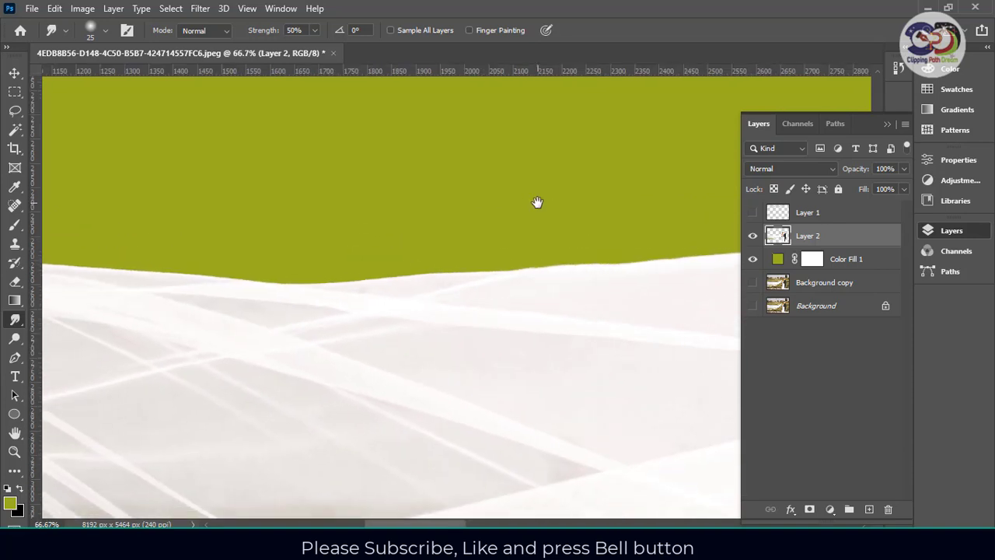
{"action": "key", "text": "ctrl+minus"}
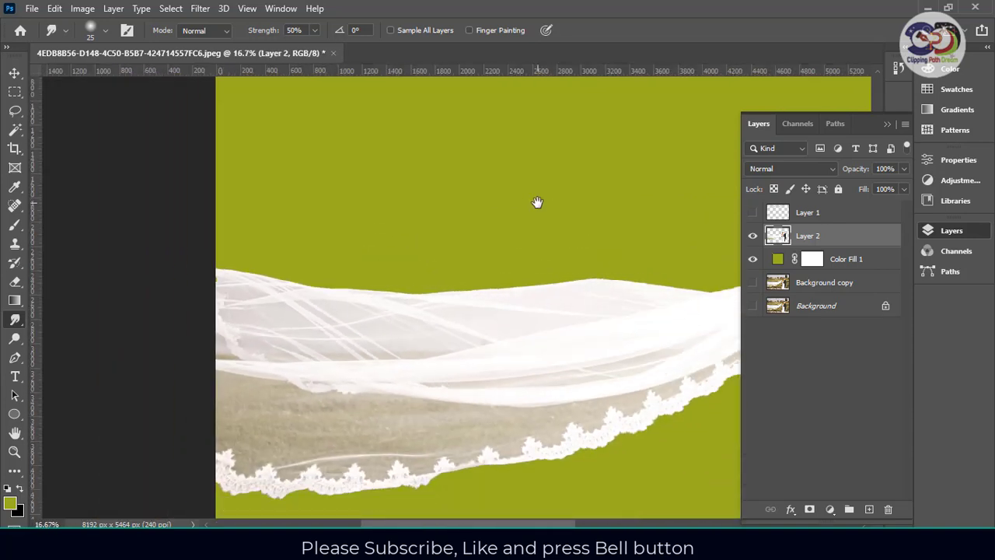
- Select the leftover grass patches between the bride's dress and the groom's trouser leg with the Magic Wand at tolerance 20
{"action": "left_click_drag", "start_coordinate": [600, 316], "coordinate": [440, 178]}
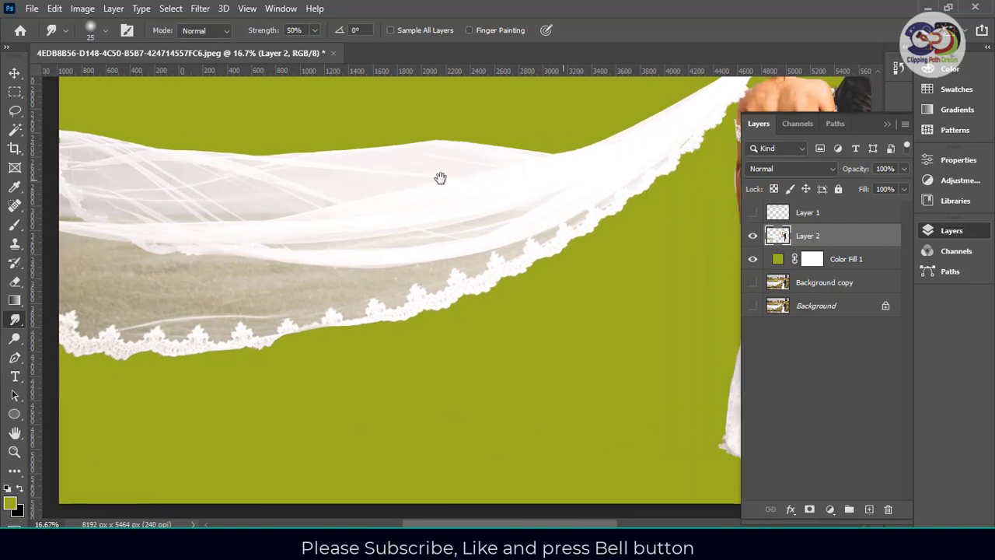
{"action": "left_click_drag", "start_coordinate": [651, 177], "coordinate": [476, 169]}
{"action": "left_click_drag", "start_coordinate": [719, 172], "coordinate": [572, 140]}
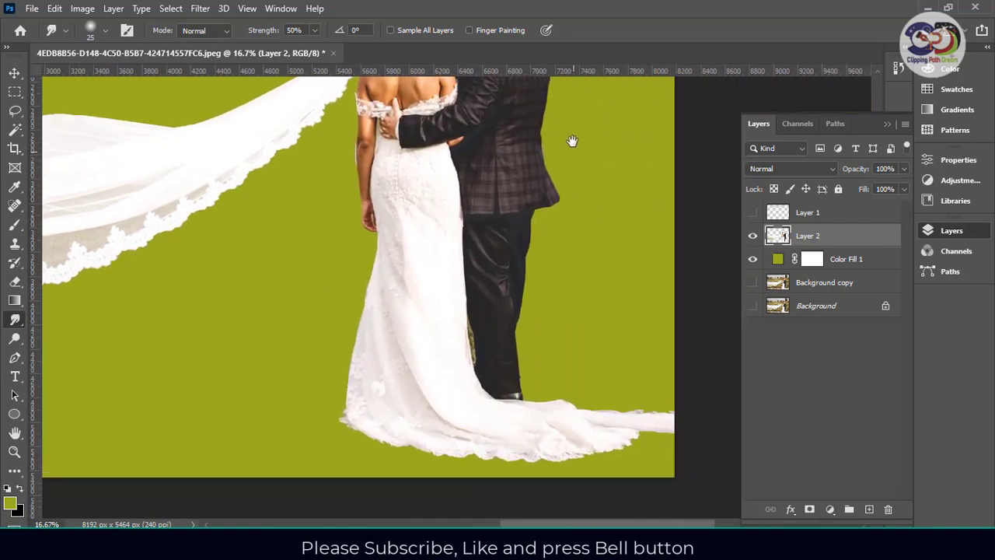
{"action": "key", "text": "ctrl+plus"}
{"action": "key", "text": "ctrl+plus"}
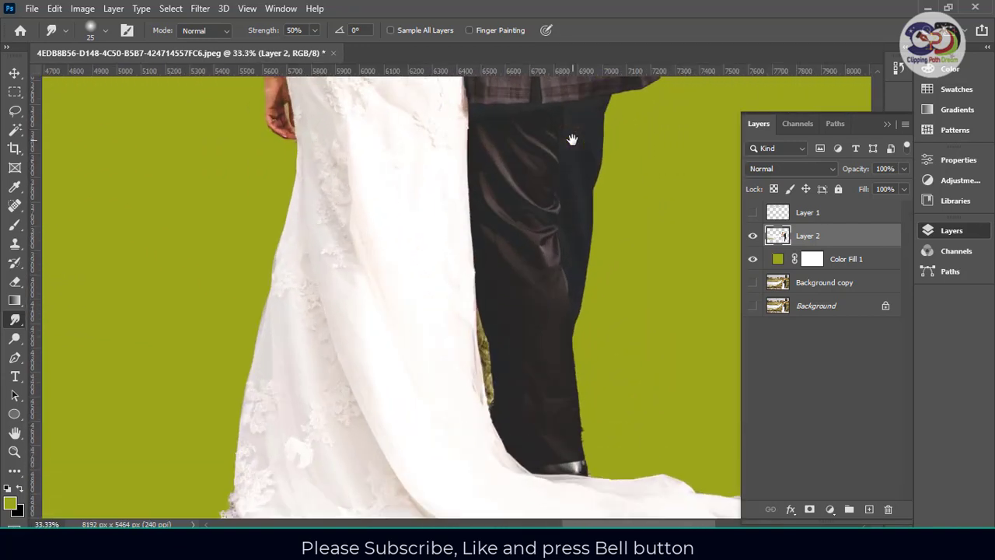
{"action": "left_click_drag", "start_coordinate": [515, 307], "coordinate": [484, 186]}
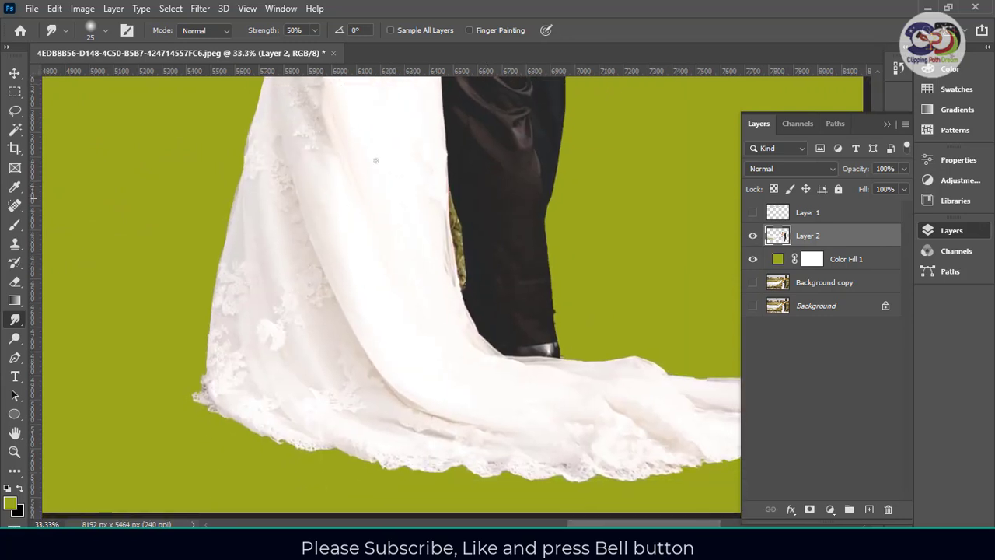
{"action": "left_click", "coordinate": [16, 131]}
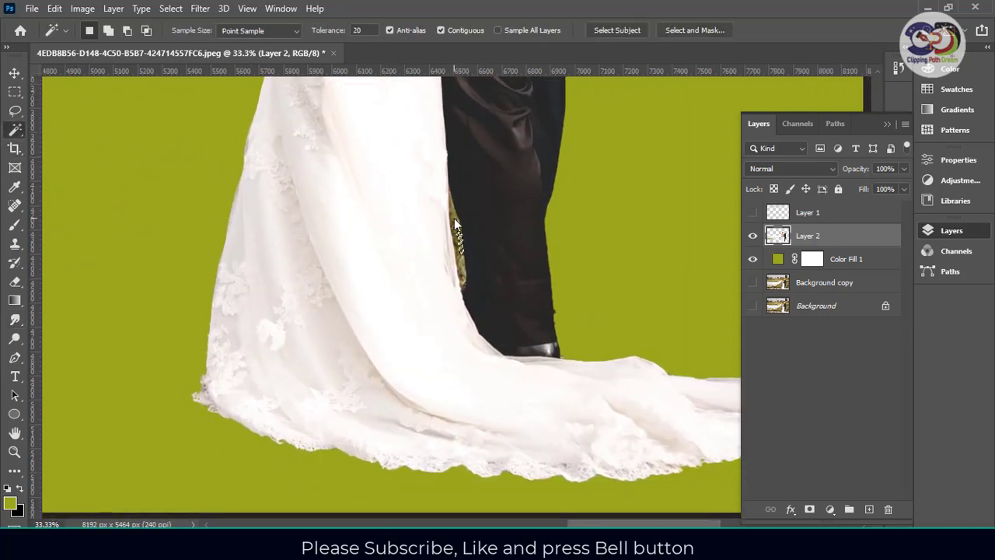
{"action": "key", "text": "shift"}
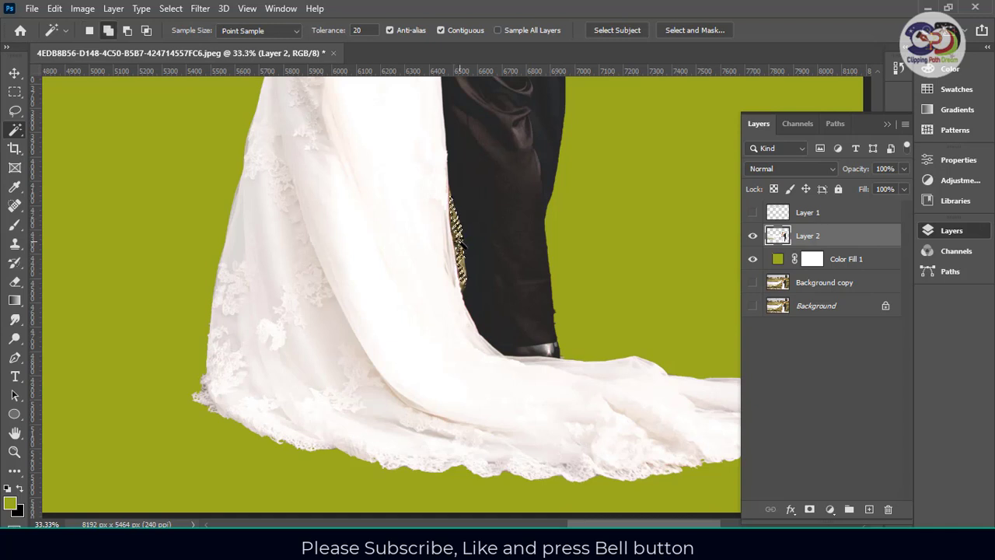
{"action": "left_click", "coordinate": [454, 233], "text": "shift"}
{"action": "left_click", "coordinate": [458, 245], "text": "shift"}
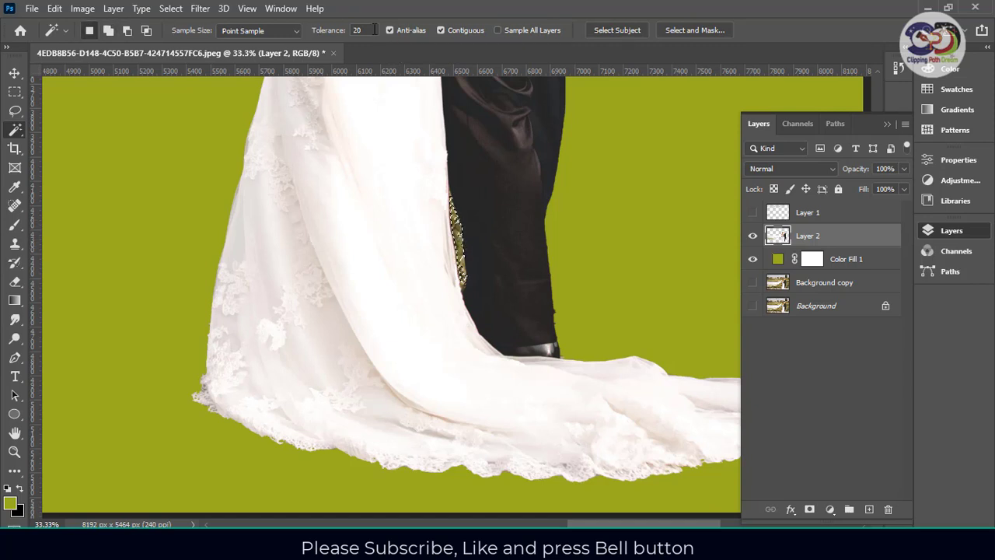
- Set the Magic Wand tolerance to 50, reselect the grass between dress and trousers, delete it and clear the selection
{"action": "type", "text": "50"}
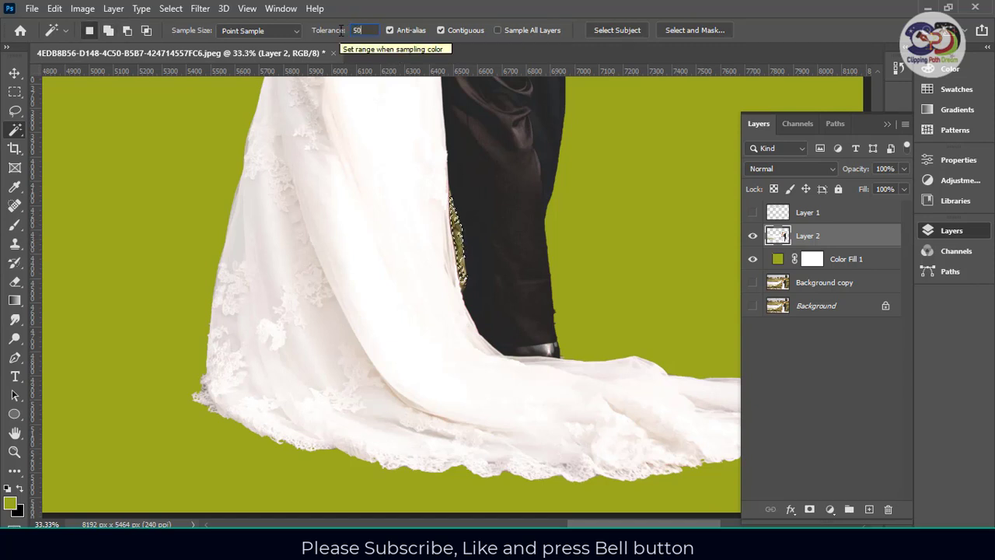
{"action": "key", "text": "Return"}
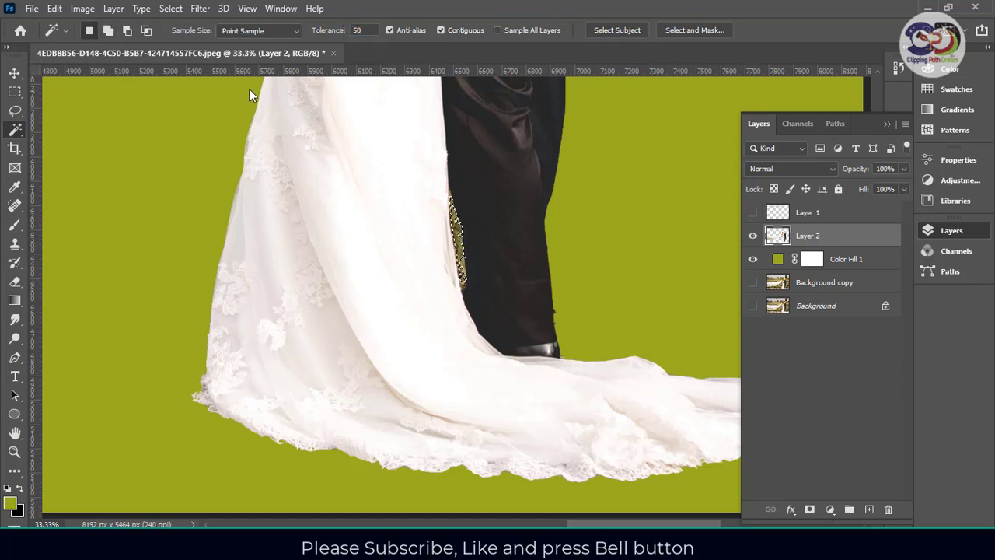
{"action": "left_click", "coordinate": [458, 230]}
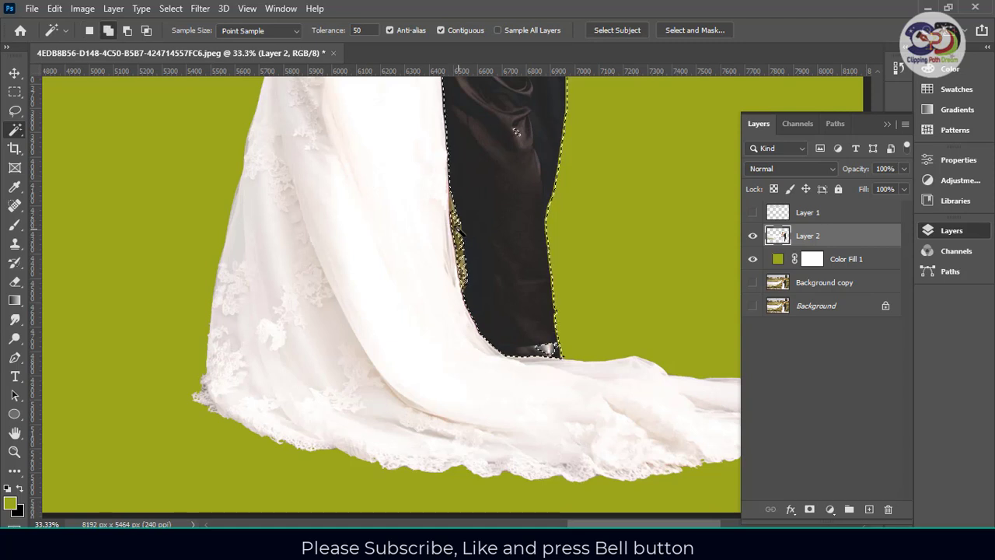
{"action": "key", "text": "ctrl+d"}
{"action": "left_click", "coordinate": [458, 226], "text": "shift"}
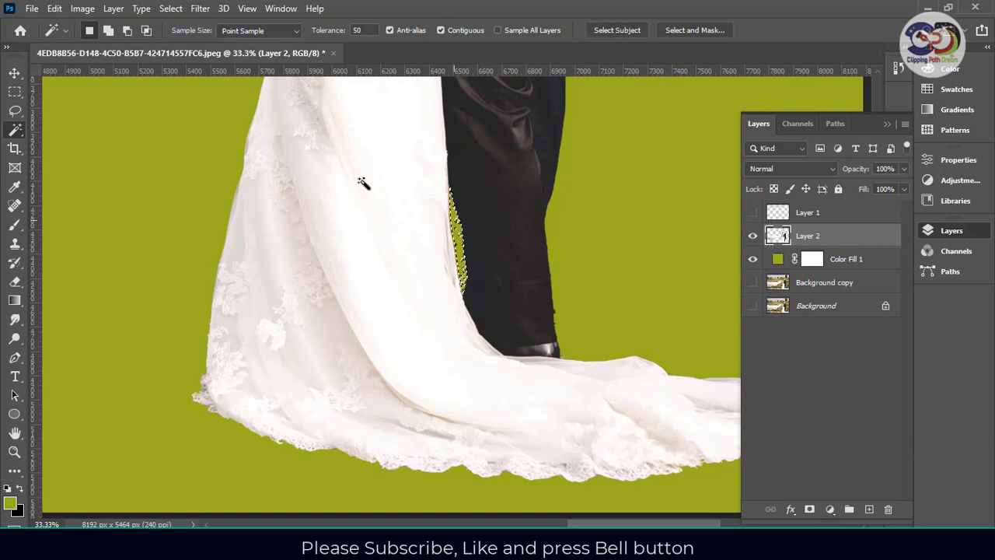
{"action": "key", "text": "m"}
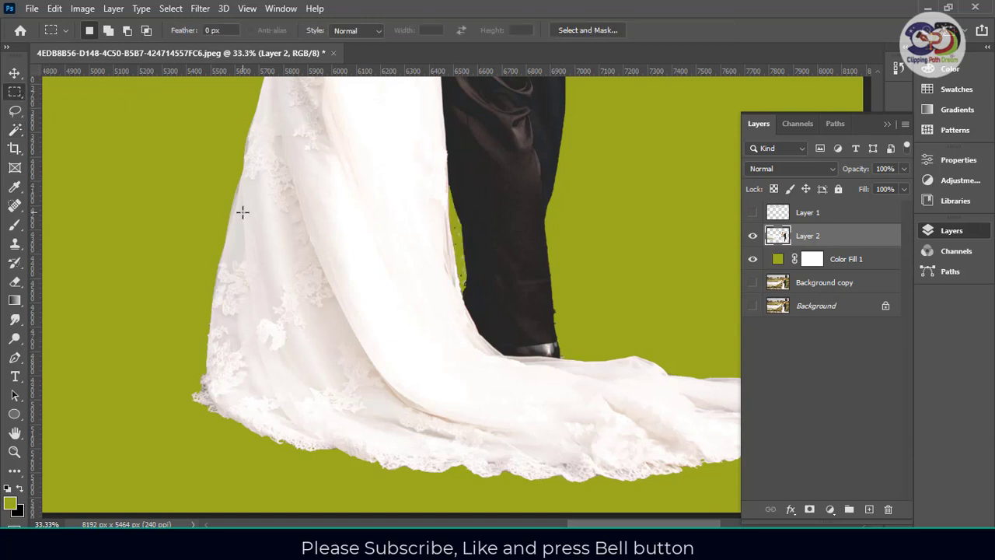
- Erase the stray spikes along the outer edge of the groom's trouser leg above the shoe with a 35 px Eraser
{"action": "scroll", "coordinate": [402, 234], "scroll_direction": "down", "scroll_amount": 3}
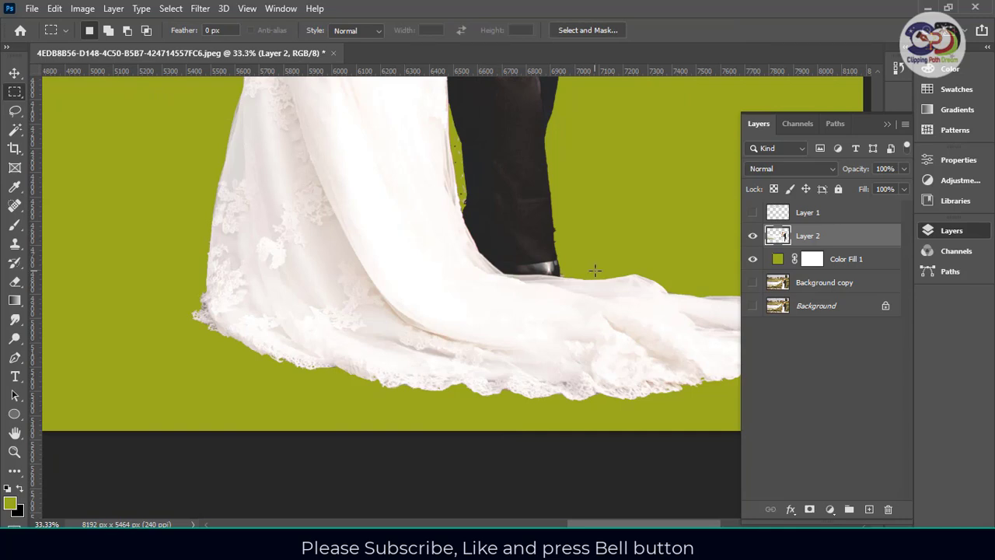
{"action": "left_click_drag", "start_coordinate": [623, 240], "coordinate": [469, 277]}
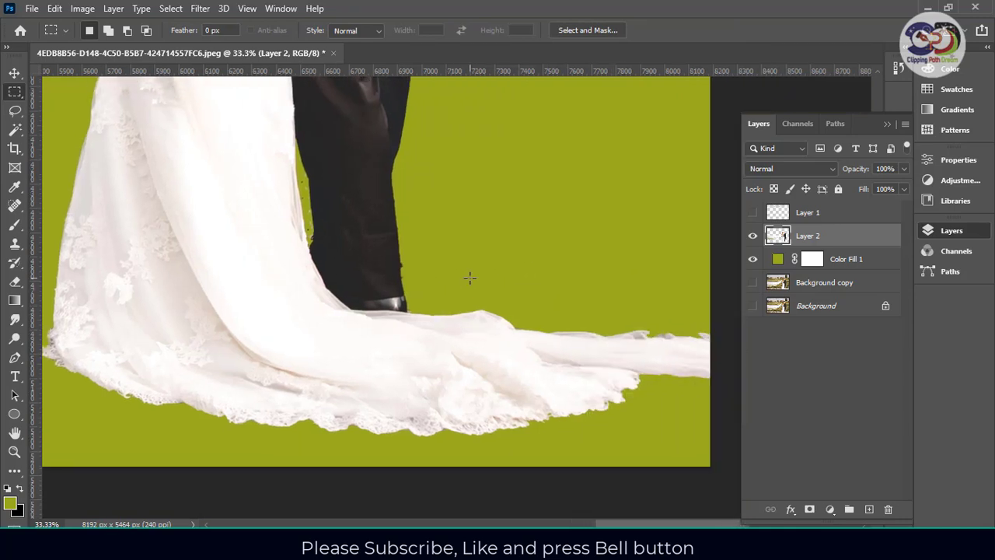
{"action": "key", "text": "ctrl+plus"}
{"action": "key", "text": "ctrl+plus"}
{"action": "key", "text": "ctrl+plus"}
{"action": "left_click_drag", "start_coordinate": [351, 217], "coordinate": [404, 391]}
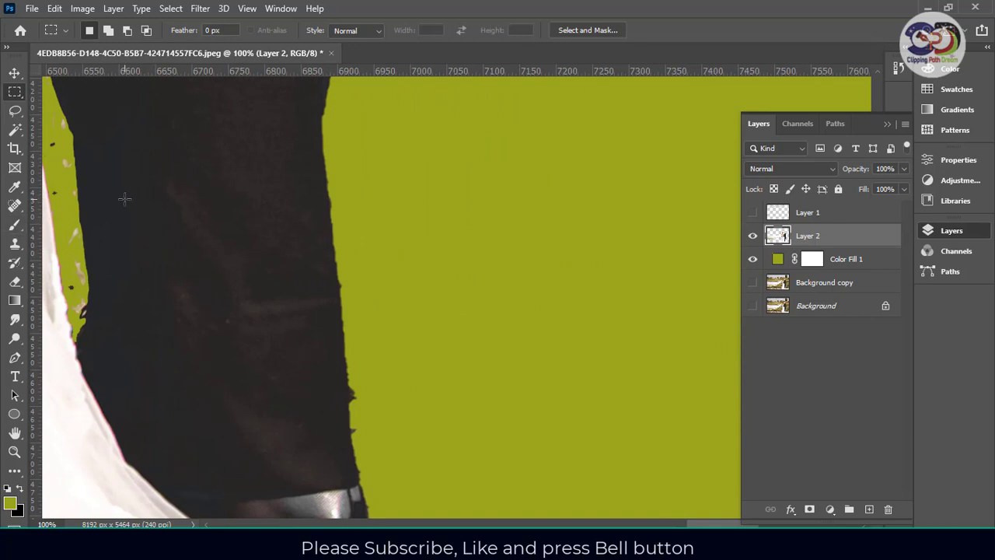
{"action": "key", "text": "e"}
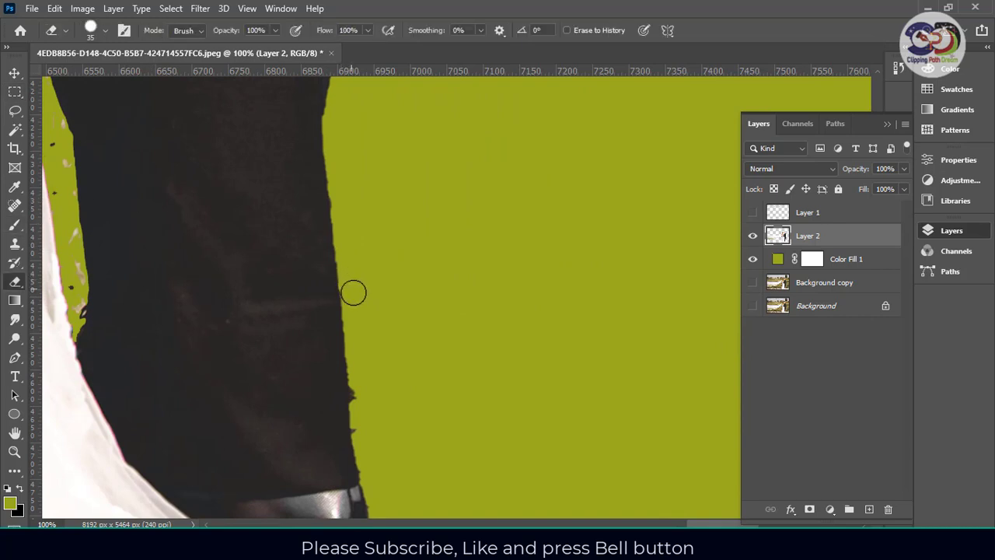
{"action": "mouse_move", "coordinate": [360, 374]}
{"action": "left_mouse_down"}
{"action": "mouse_move", "coordinate": [363, 435]}
{"action": "mouse_move", "coordinate": [360, 409]}
{"action": "left_mouse_up"}
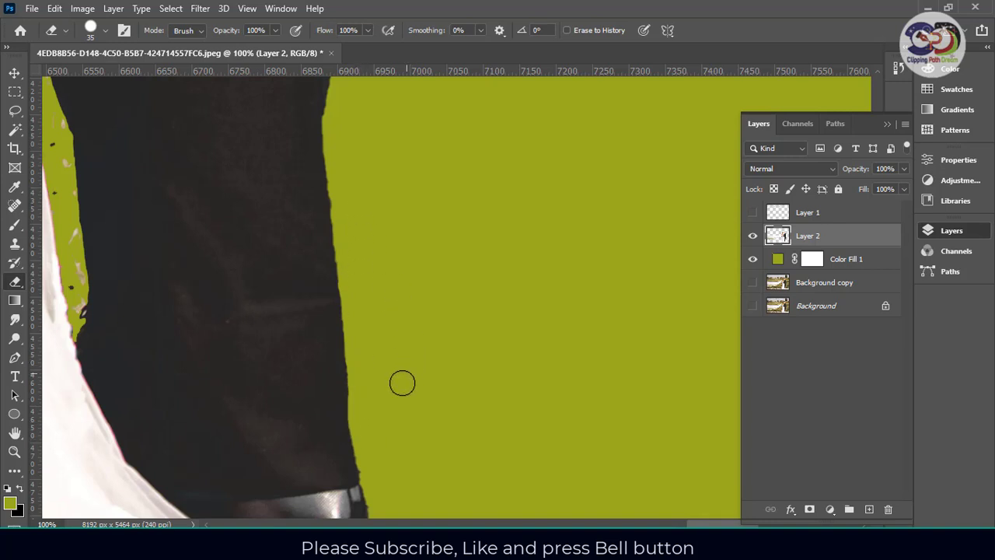
- Erase the remaining specks and ragged bits in the gap between the dress and the trouser leg
{"action": "scroll", "coordinate": [422, 200], "scroll_direction": "down", "scroll_amount": 5}
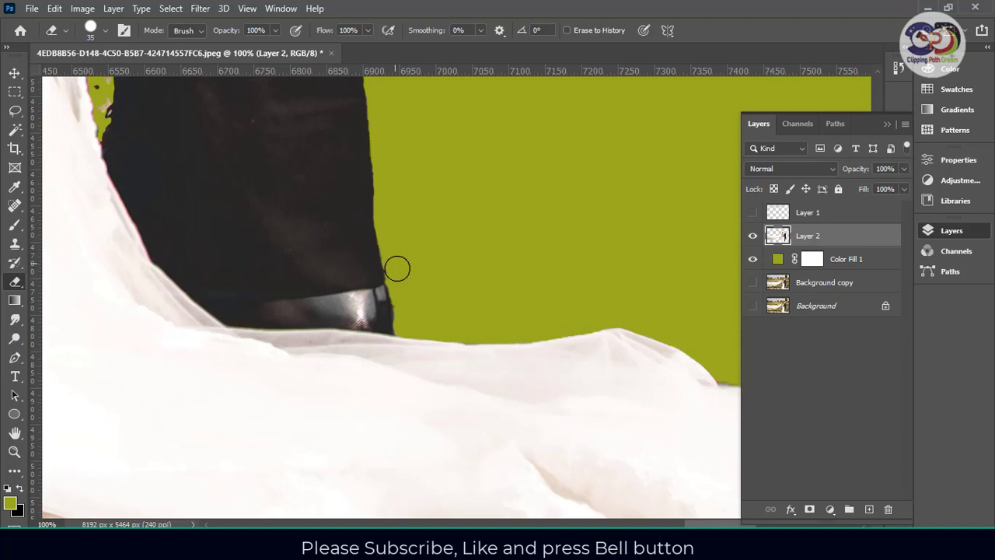
{"action": "mouse_move", "coordinate": [264, 238]}
{"action": "left_mouse_down"}
{"action": "mouse_move", "coordinate": [489, 370]}
{"action": "mouse_move", "coordinate": [404, 333]}
{"action": "mouse_move", "coordinate": [455, 355]}
{"action": "left_mouse_up"}
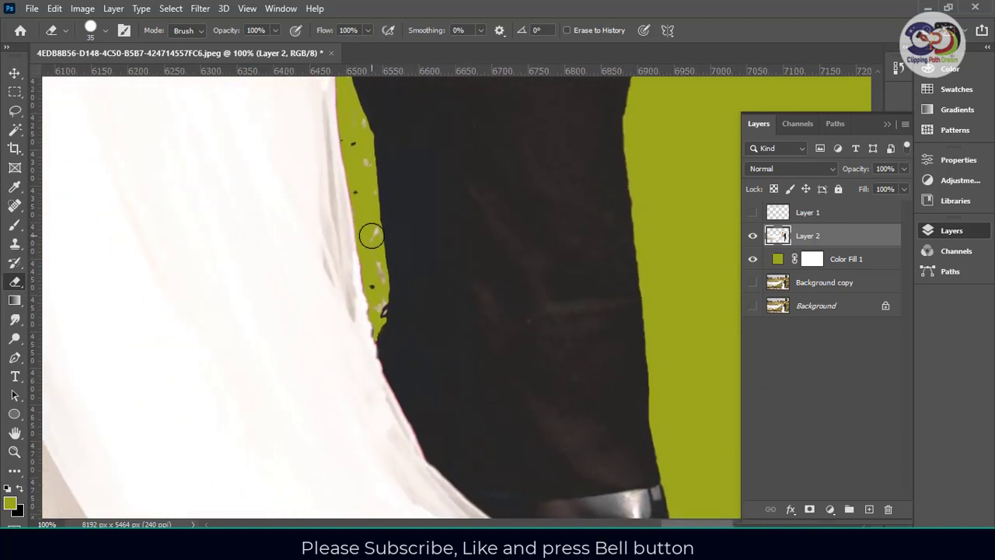
{"action": "left_click_drag", "start_coordinate": [371, 236], "coordinate": [376, 313]}
{"action": "left_click_drag", "start_coordinate": [366, 178], "coordinate": [384, 282]}
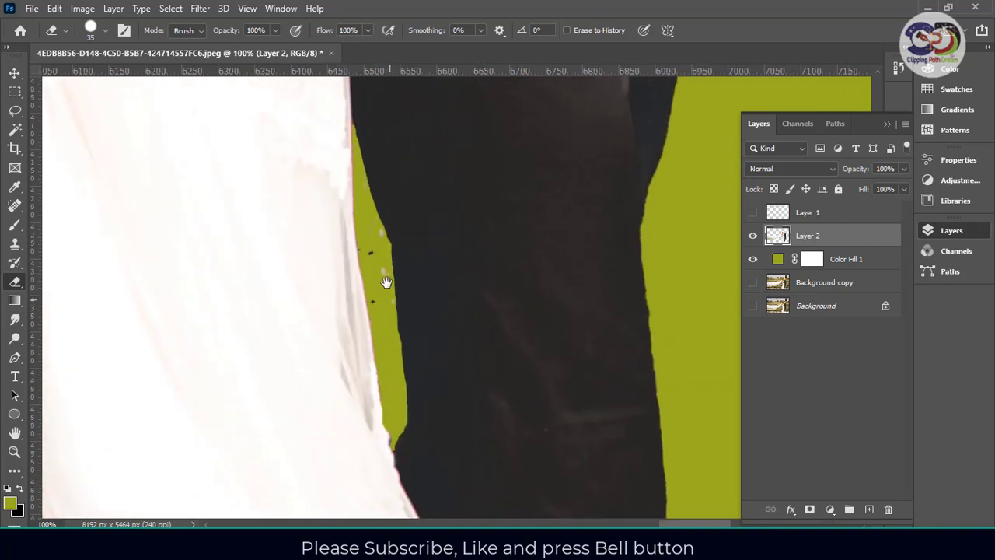
{"action": "mouse_move", "coordinate": [372, 243]}
{"action": "left_mouse_down"}
{"action": "mouse_move", "coordinate": [377, 318]}
{"action": "mouse_move", "coordinate": [381, 291]}
{"action": "left_mouse_up"}
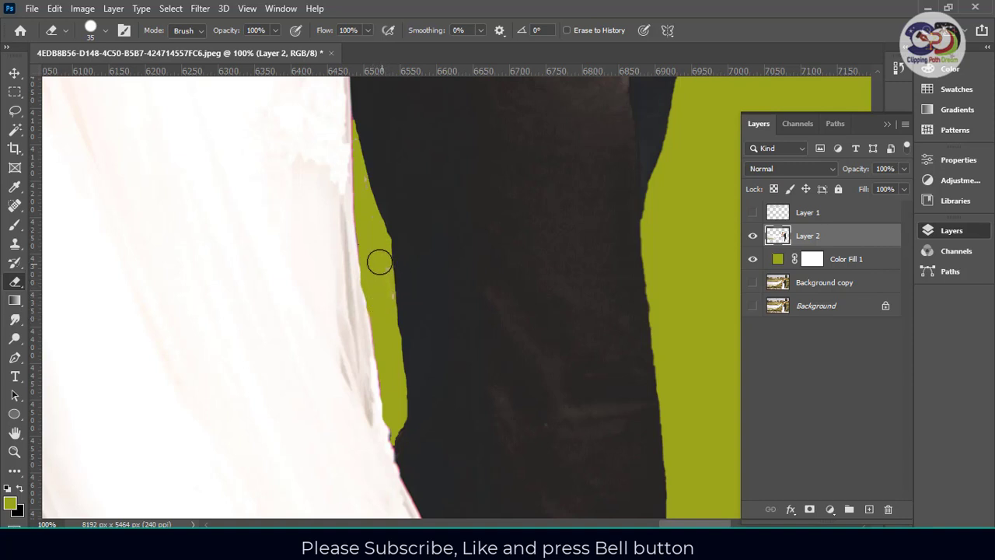
- Inspect the lace hem of the dress and the train's edges out to the image border for remaining flaws
{"action": "left_click_drag", "start_coordinate": [457, 334], "coordinate": [449, 78]}
{"action": "left_click_drag", "start_coordinate": [453, 223], "coordinate": [350, 54]}
{"action": "left_click_drag", "start_coordinate": [520, 281], "coordinate": [225, 213]}
{"action": "left_click_drag", "start_coordinate": [585, 399], "coordinate": [286, 220]}
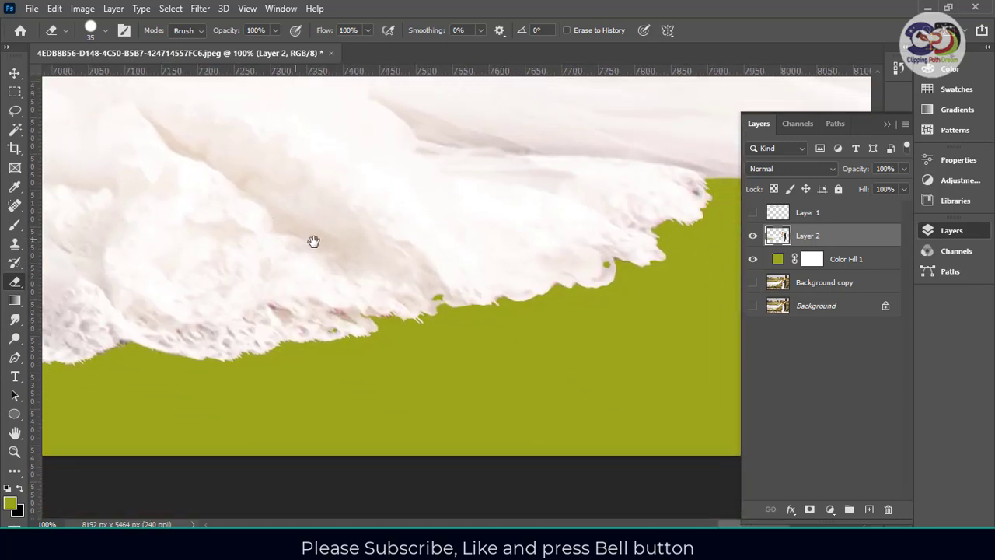
{"action": "left_click_drag", "start_coordinate": [640, 325], "coordinate": [257, 327]}
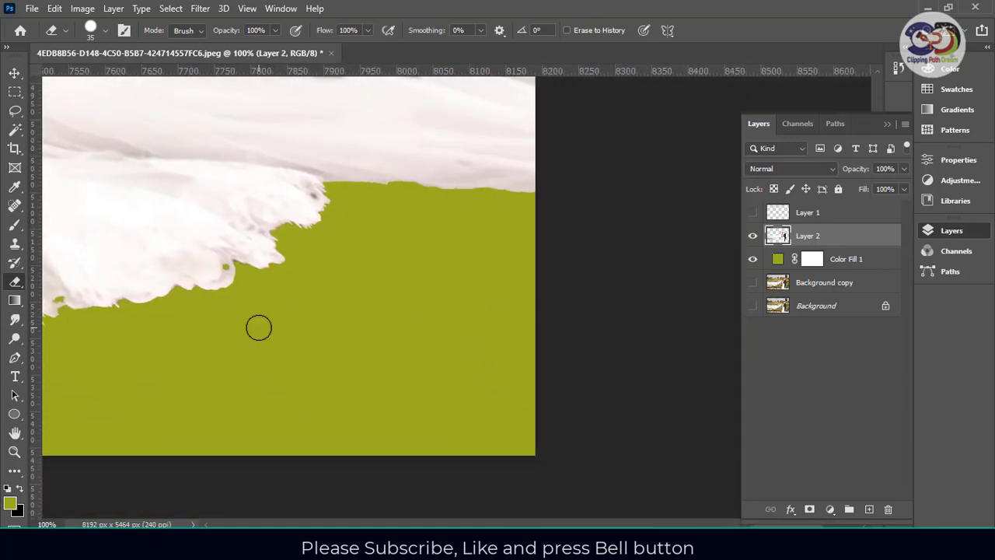
{"action": "key", "text": "ctrl+minus"}
{"action": "key", "text": "ctrl+minus"}
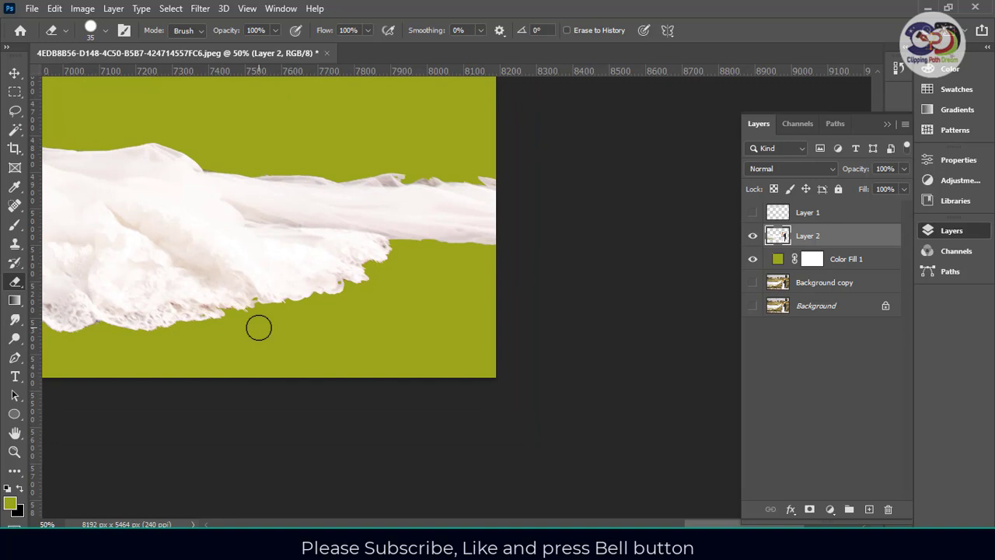